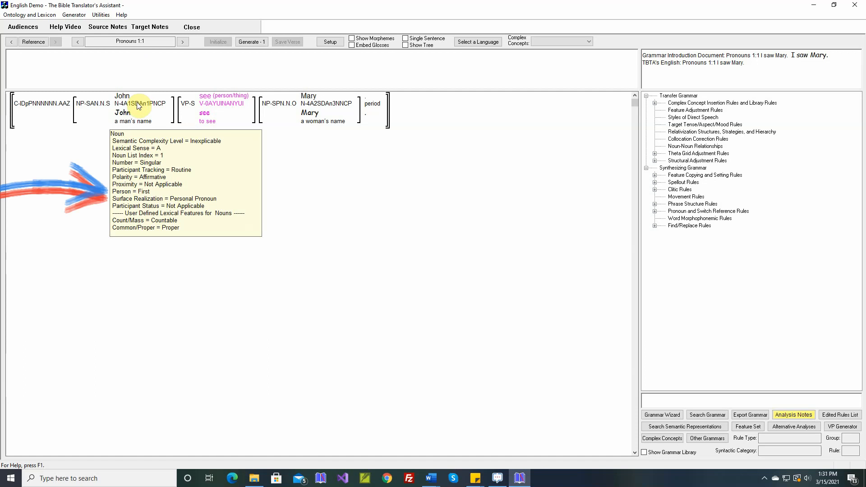
- Review both structures of the common transfer rule that sets the surface realization of first and second person pronouns
mouse_move(128, 116)
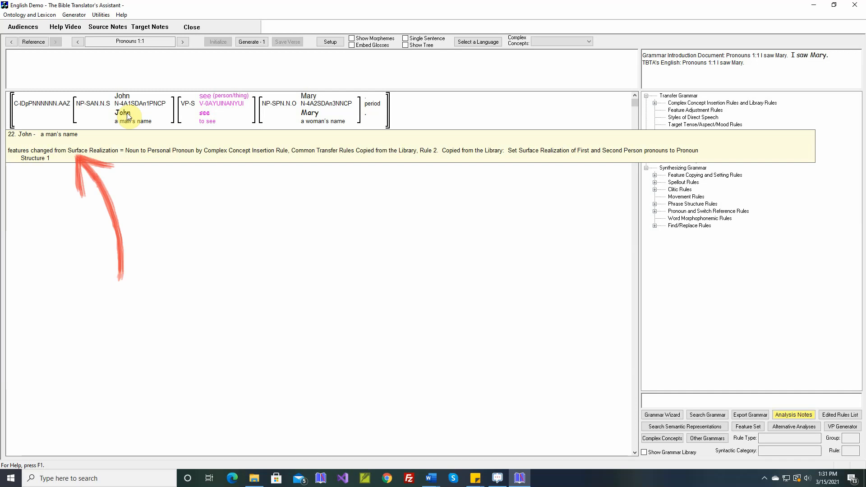
click(654, 103)
click(664, 111)
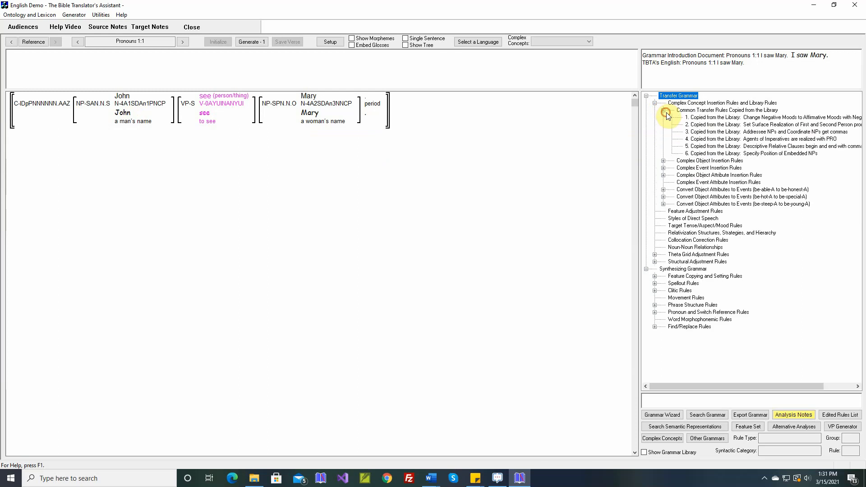
double_click(708, 128)
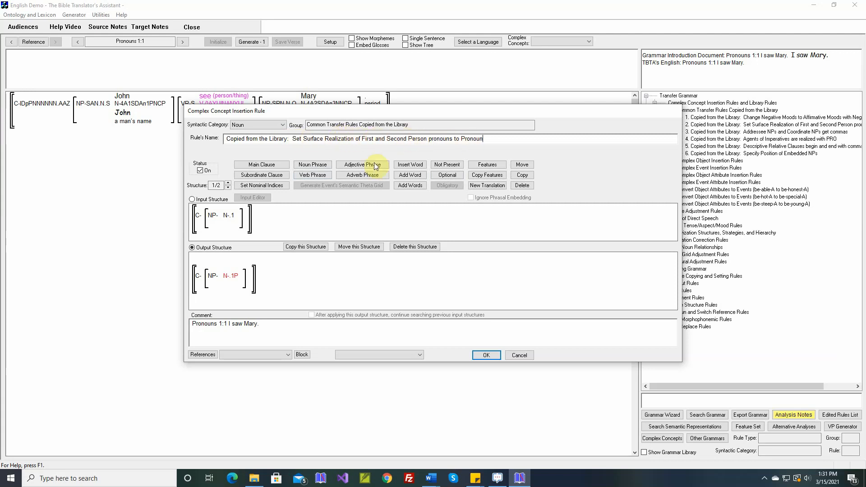
mouse_move(235, 220)
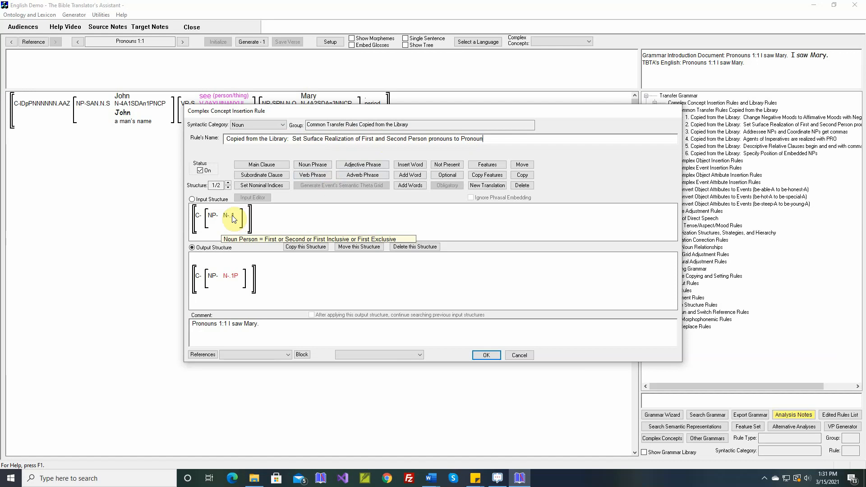
mouse_move(237, 281)
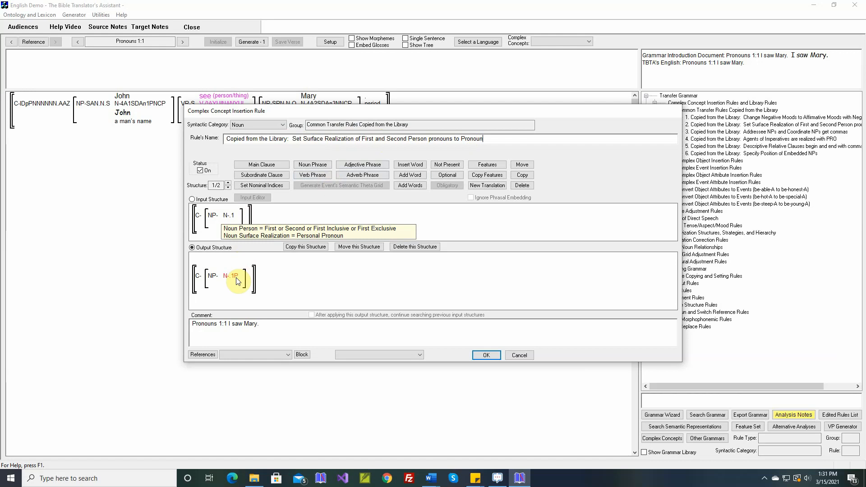
click(228, 188)
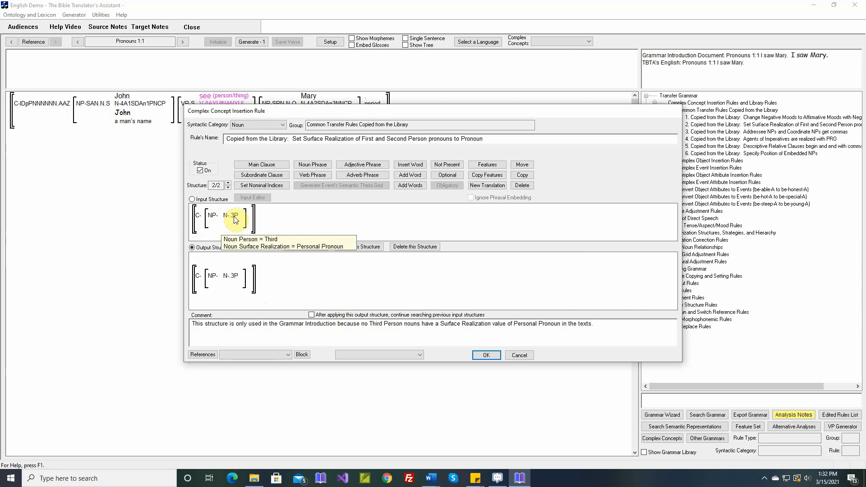
click(532, 354)
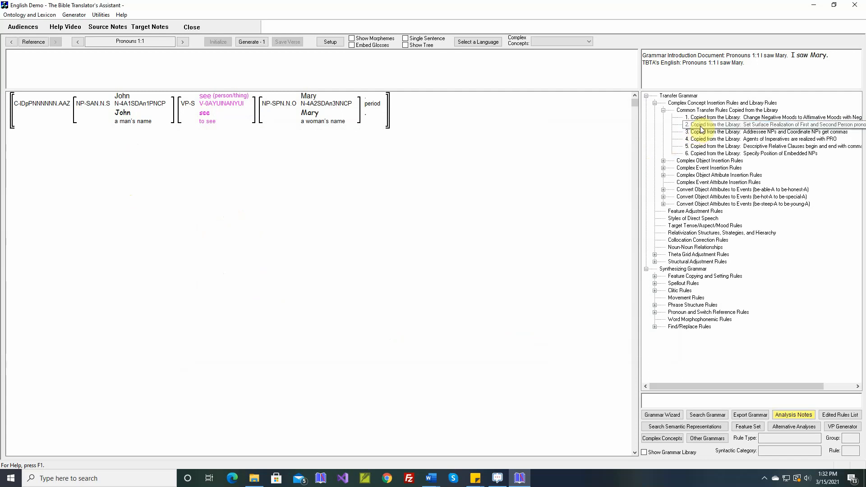
click(696, 125)
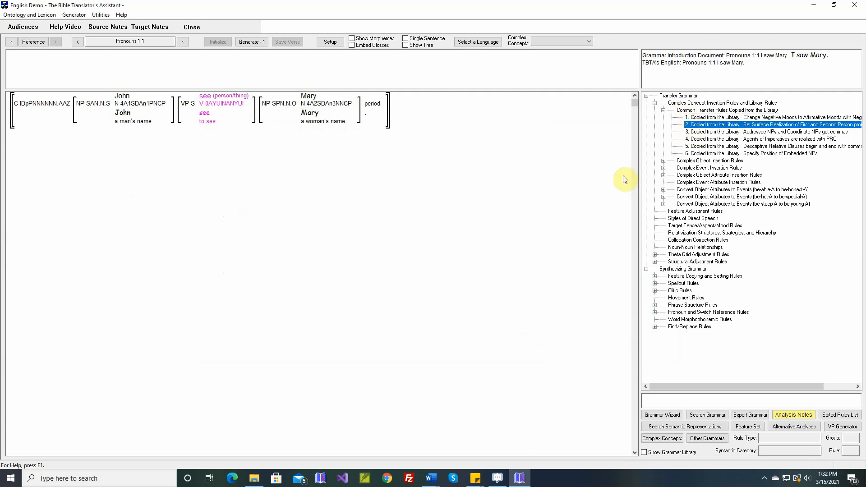
- Open the target language project utilities and switch to the Word document "3. All Types of Phrases and Clauses-English"
click(101, 15)
click(108, 25)
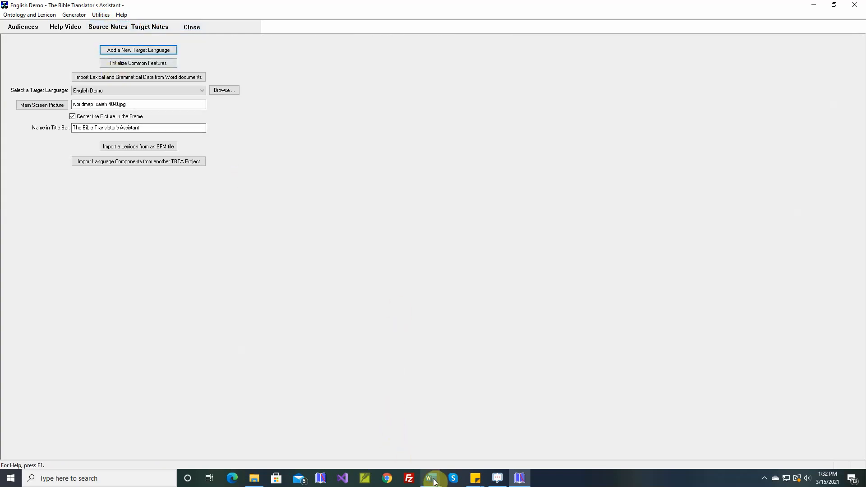
mouse_move(433, 482)
click(453, 450)
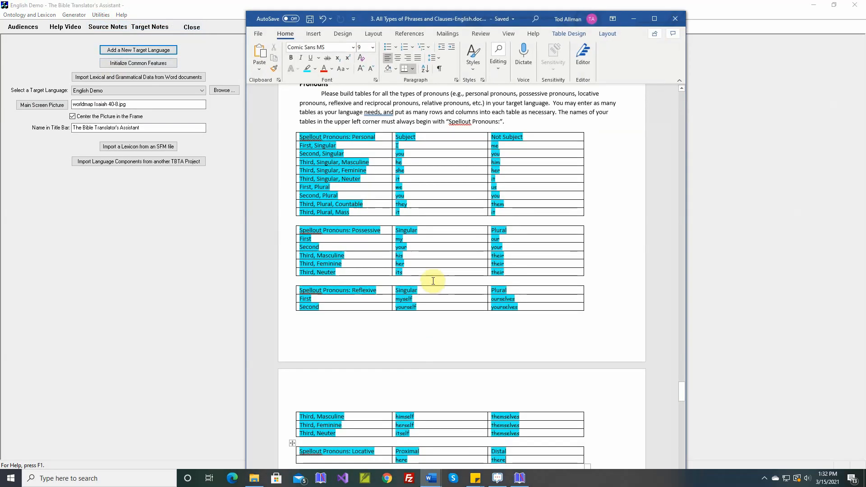
- Examine the Spellout Pronouns tables in the Word document, from Personal and Possessive through Relative and PRO
scroll(433, 281, up, 2)
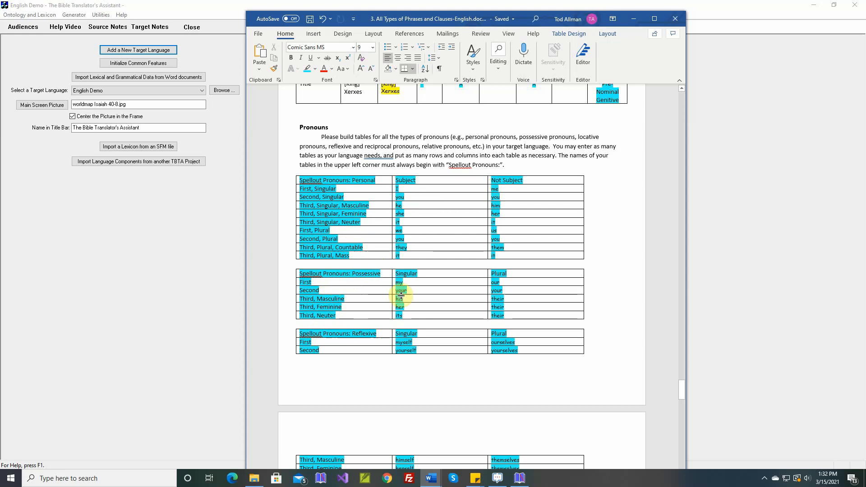
scroll(453, 308, down, 3)
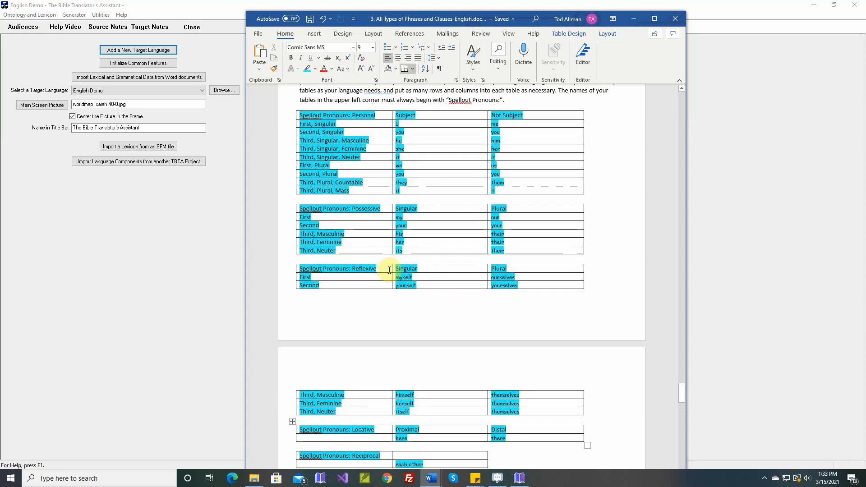
scroll(452, 306, down, 2)
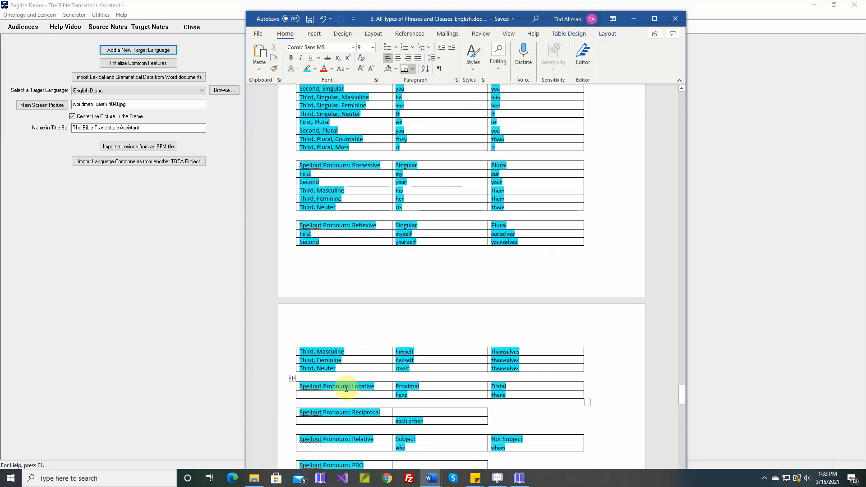
scroll(363, 379, down, 2)
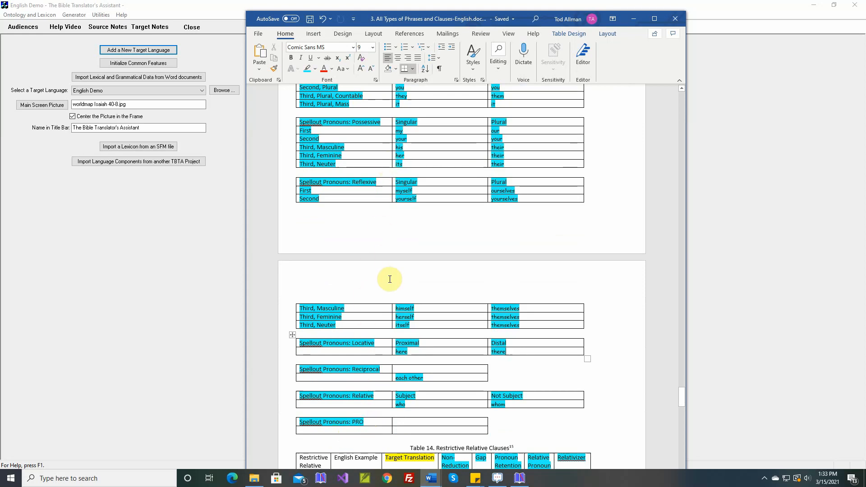
scroll(390, 279, up, 4)
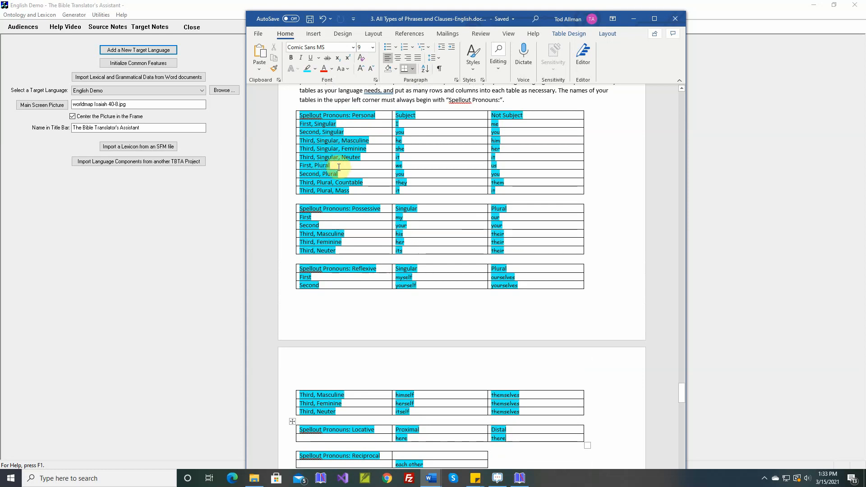
scroll(387, 319, down, 2)
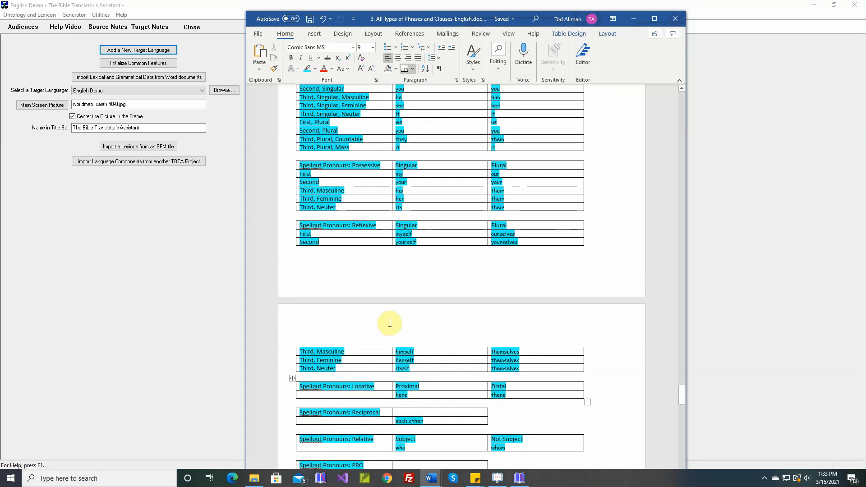
scroll(389, 323, down, 2)
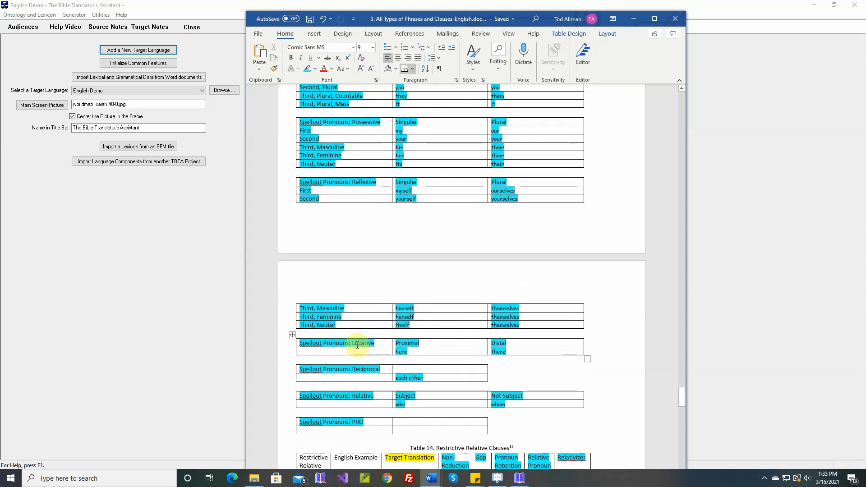
- Back in The Bible Translator's Assistant, start importing lexical and grammatical data from "3. All Types of Phrases and Clauses-English.docx"
click(227, 293)
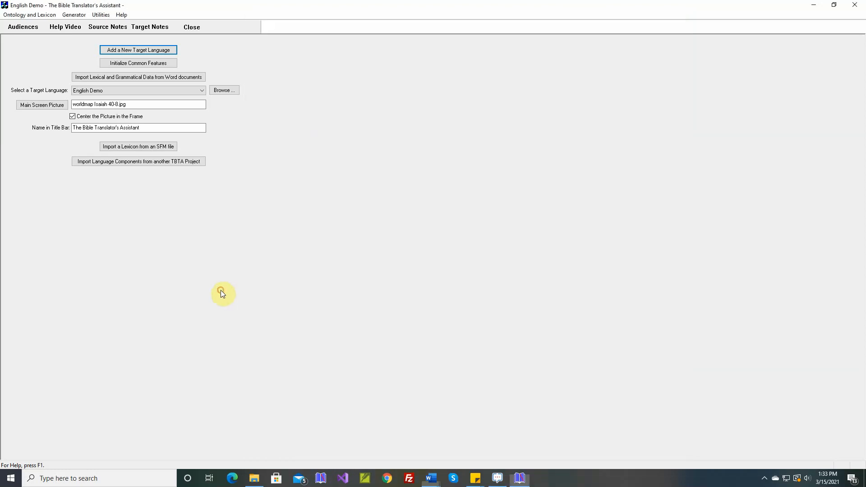
click(135, 75)
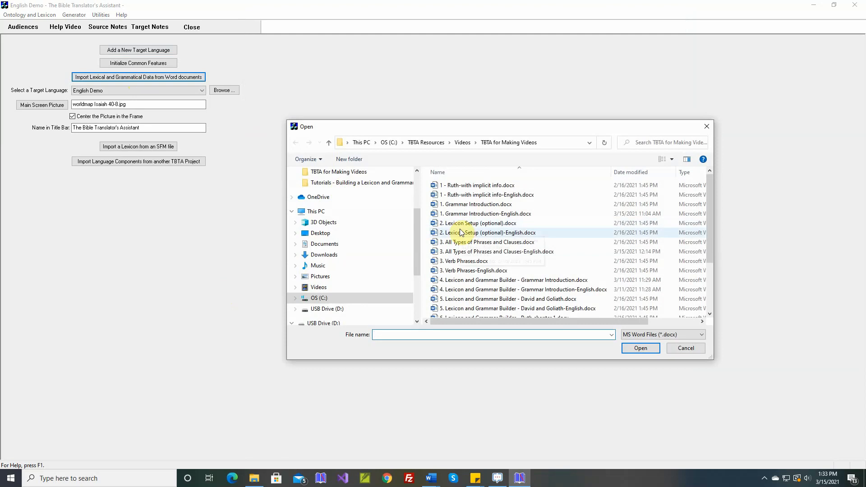
double_click(461, 251)
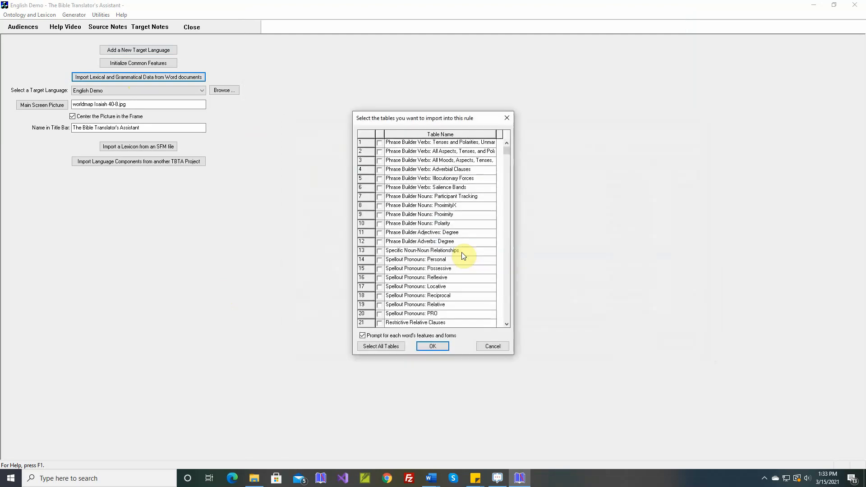
- Import the seven Spellout Pronouns tables: Personal, Possessive, Reflexive, Locative, Reciprocal, Relative and PRO
click(380, 269)
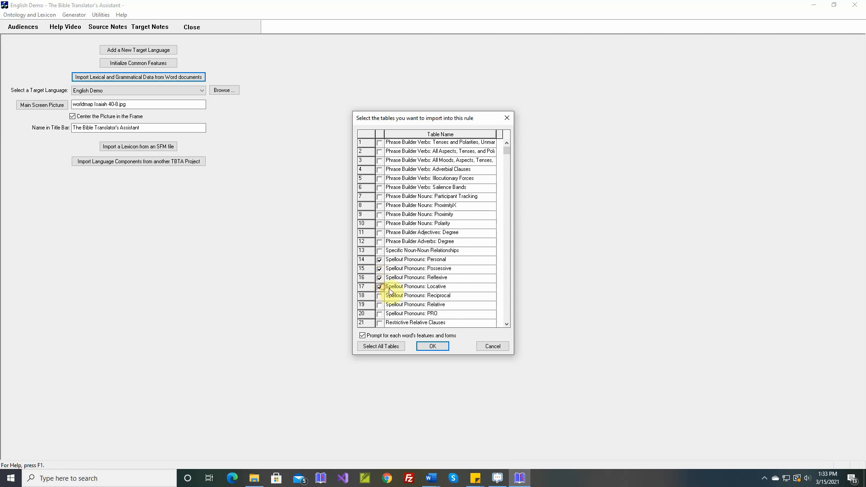
click(380, 286)
click(380, 297)
click(379, 305)
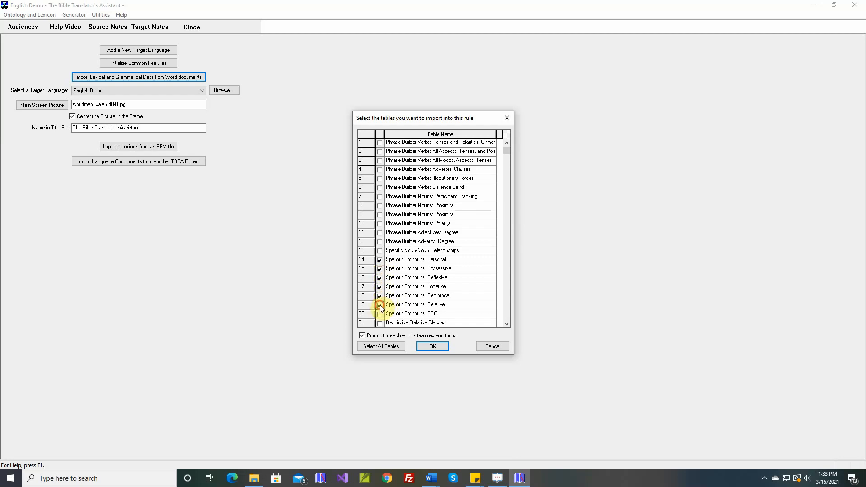
click(380, 314)
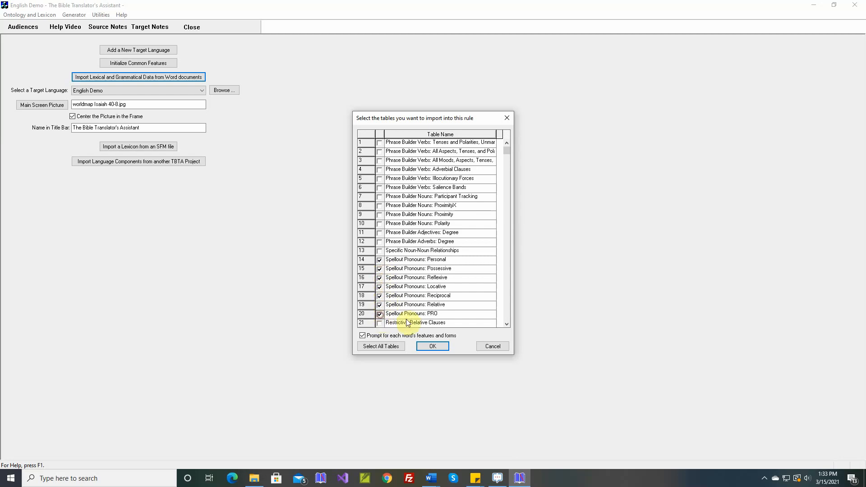
click(433, 347)
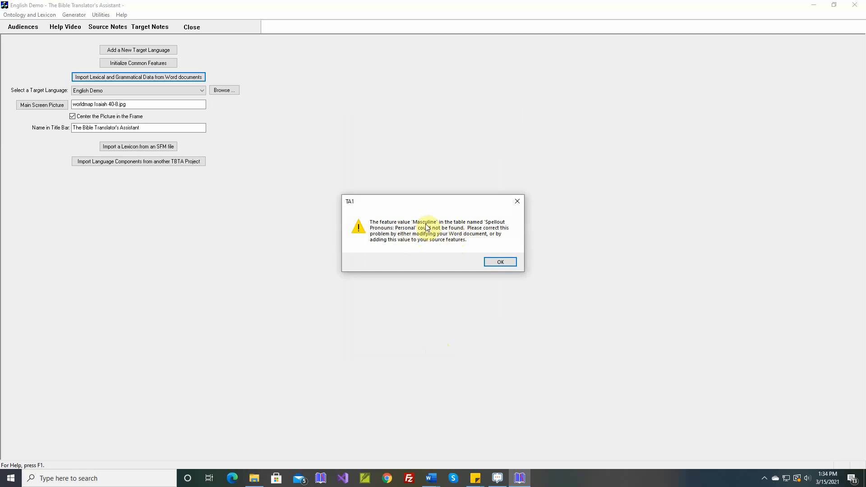
- Acknowledge every message raised by the pronoun table import until the import is finished
click(497, 262)
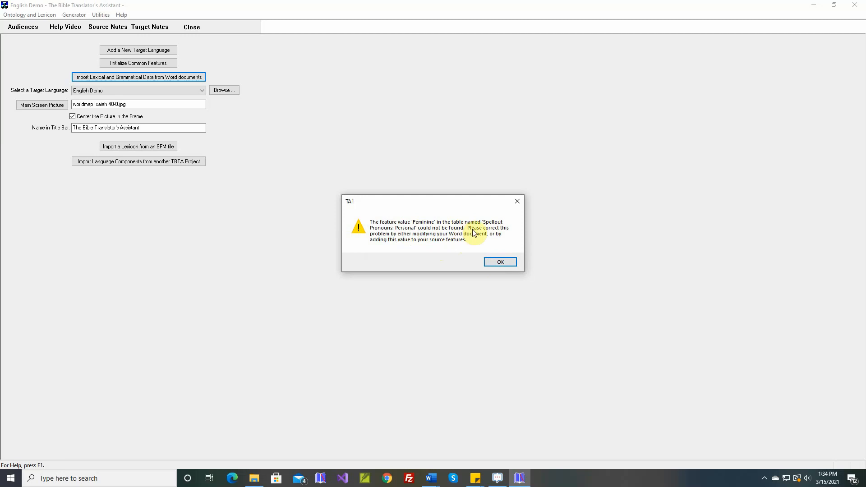
click(495, 264)
click(493, 264)
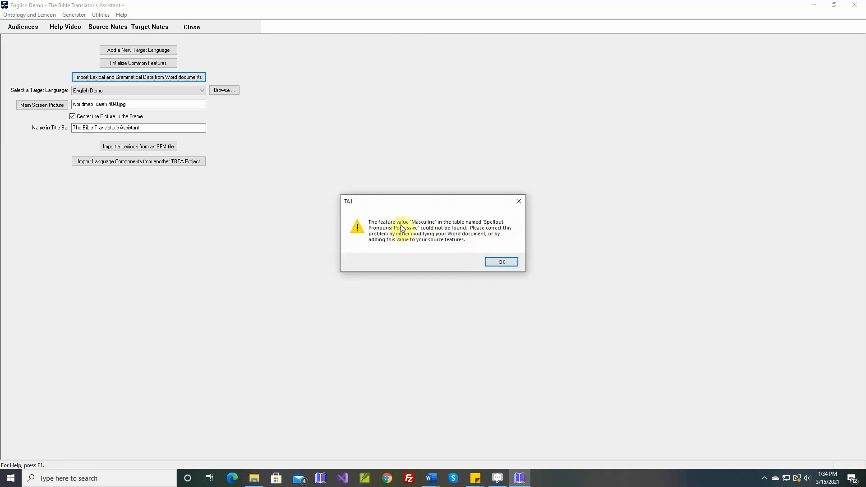
click(495, 263)
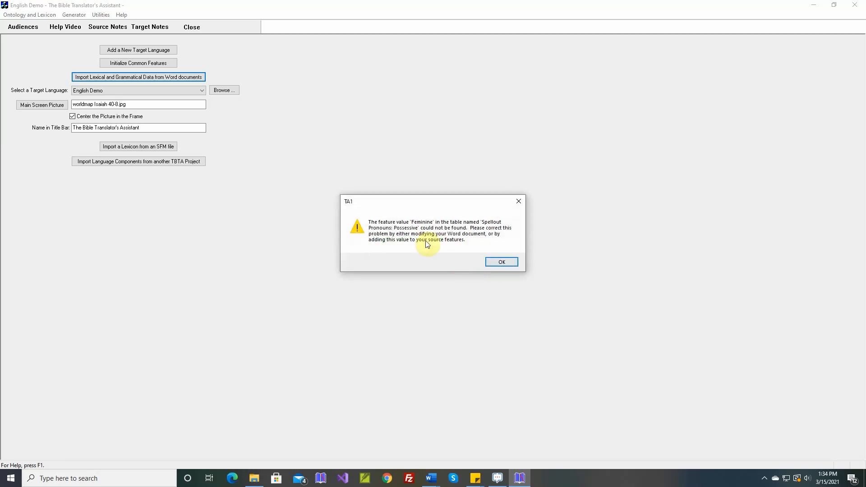
click(496, 264)
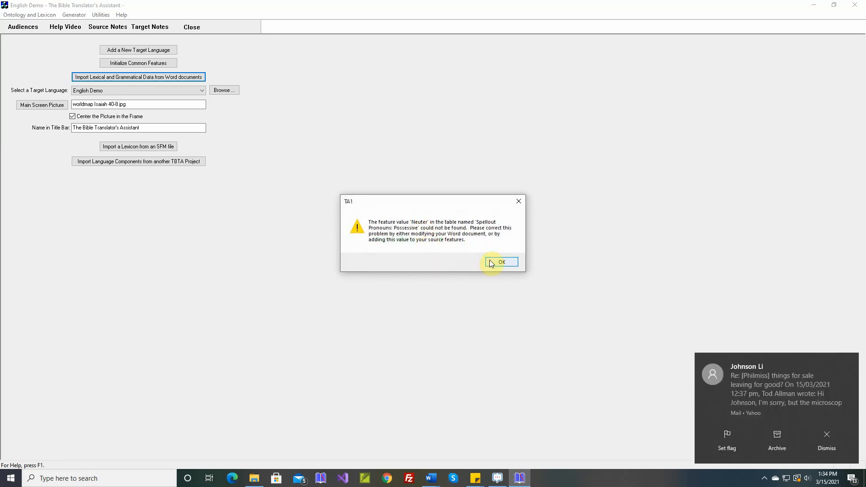
click(490, 261)
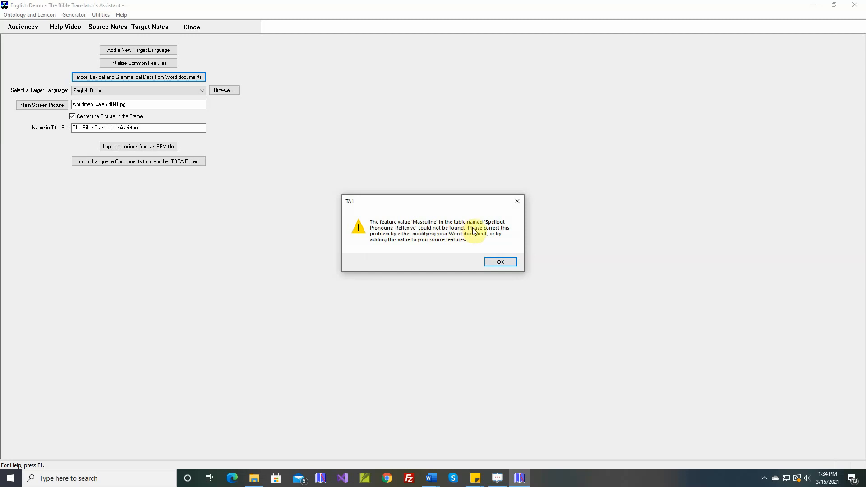
click(495, 262)
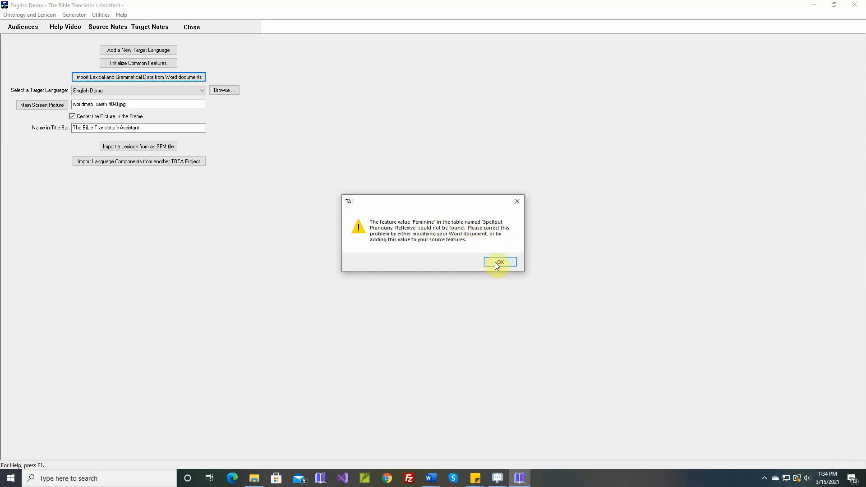
click(495, 262)
click(495, 262)
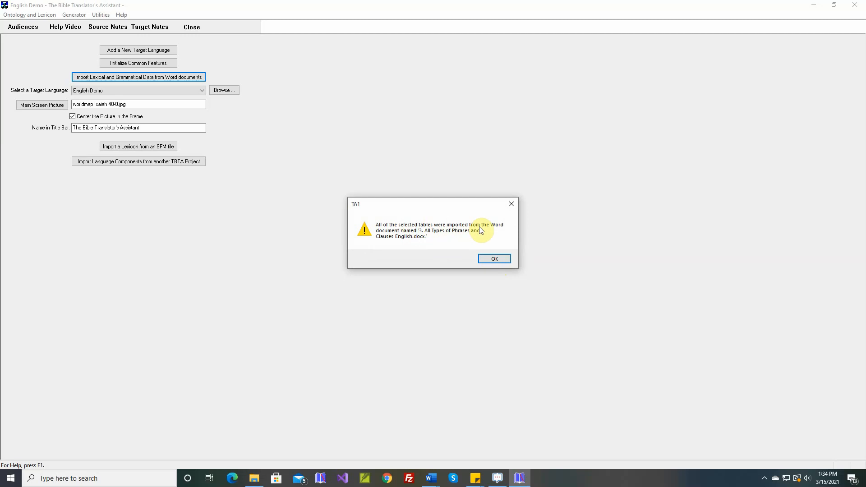
click(485, 257)
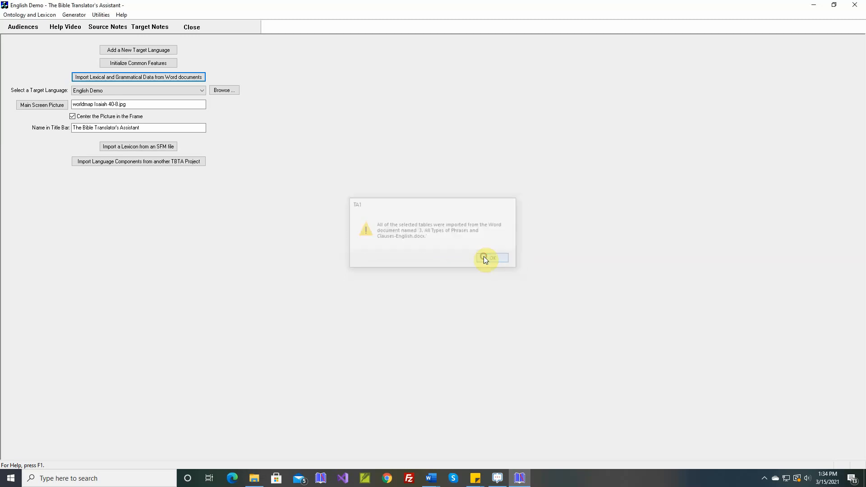
- Check the values of the nouns' Surface Realization feature in the generator's feature set
click(74, 15)
click(80, 26)
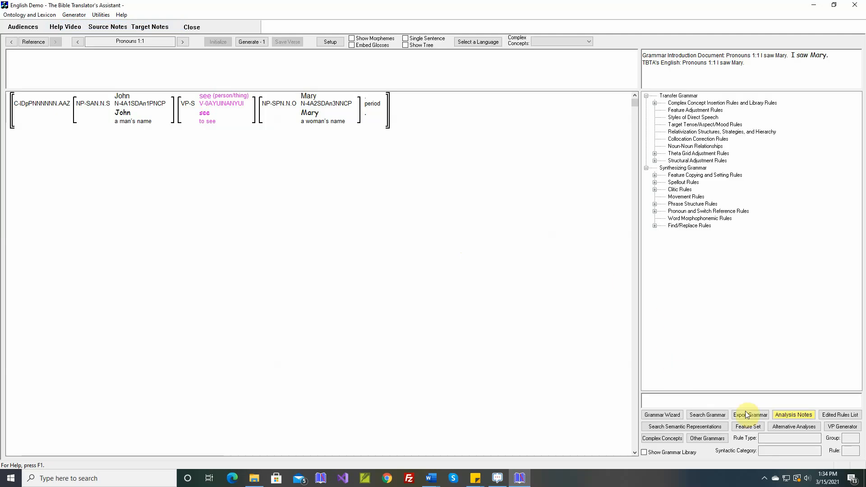
click(747, 426)
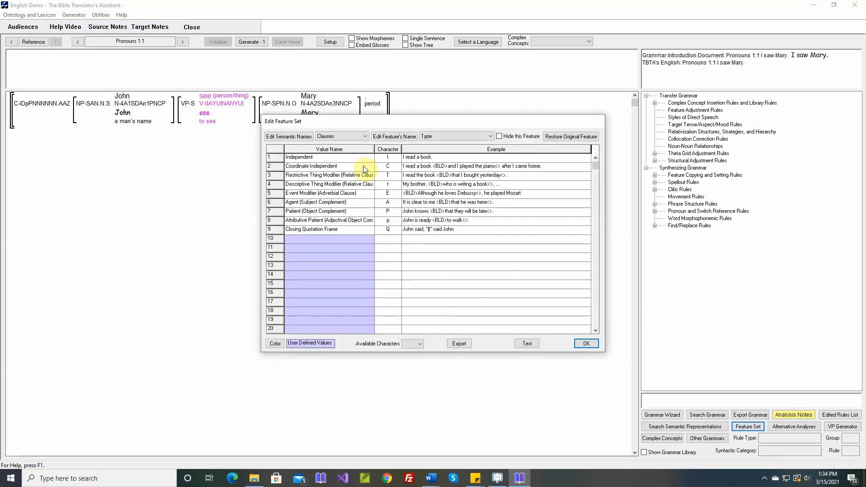
click(350, 138)
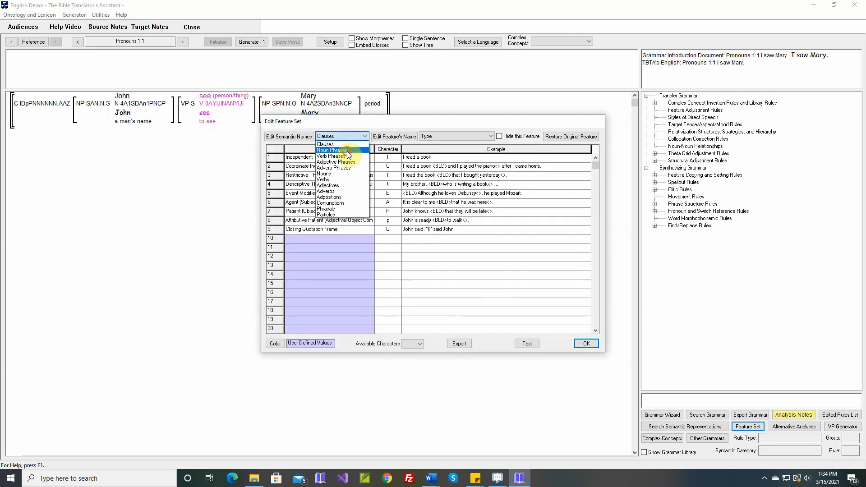
click(348, 151)
click(441, 136)
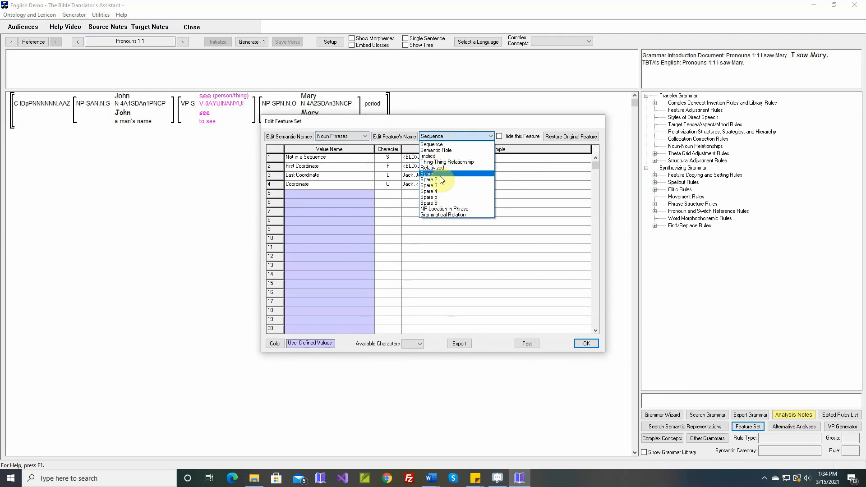
click(367, 137)
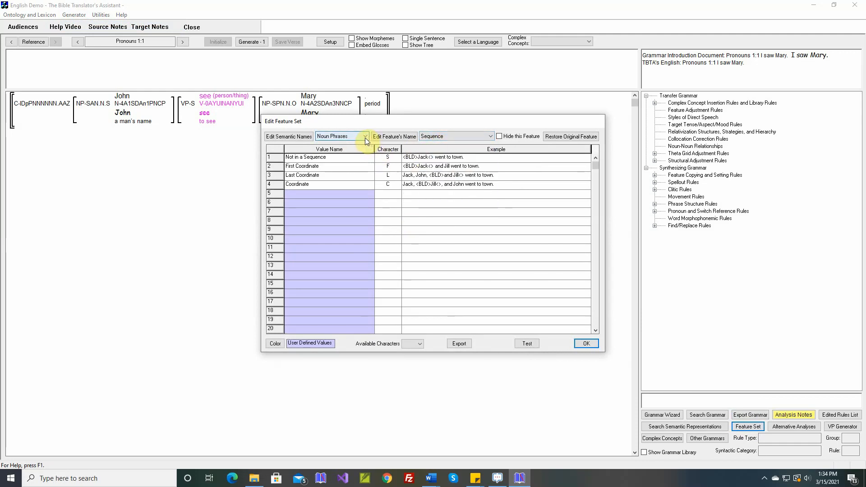
click(364, 137)
click(347, 174)
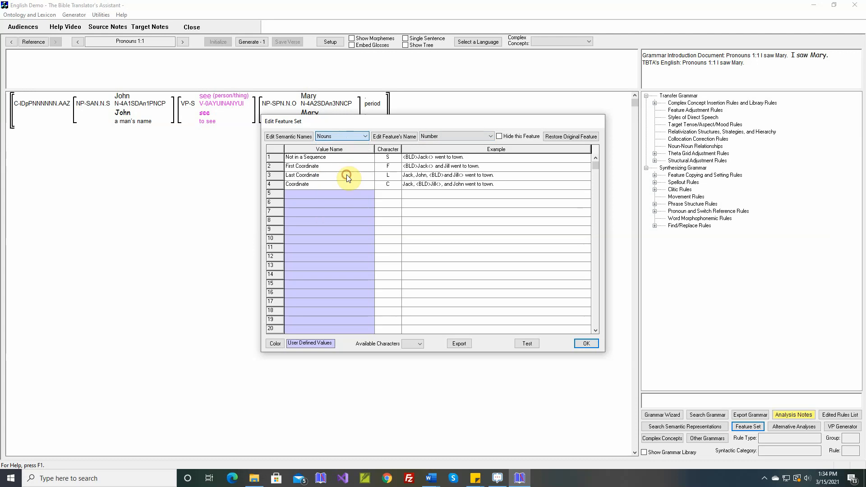
click(443, 138)
click(444, 180)
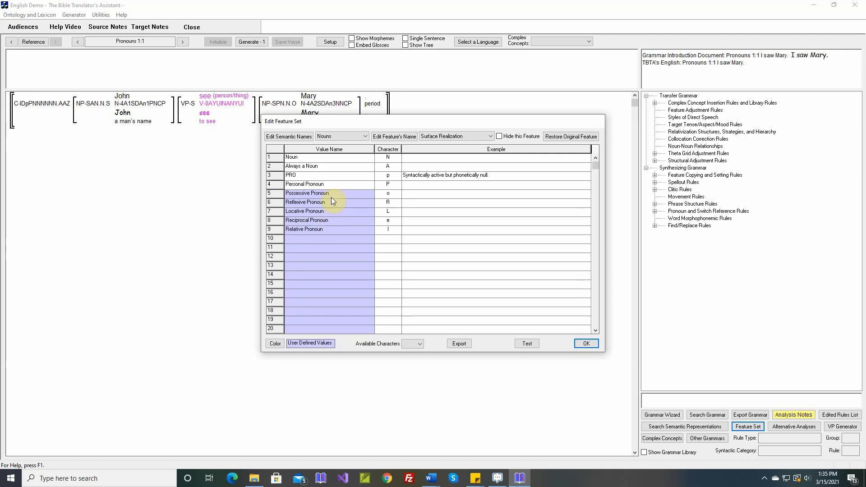
click(585, 344)
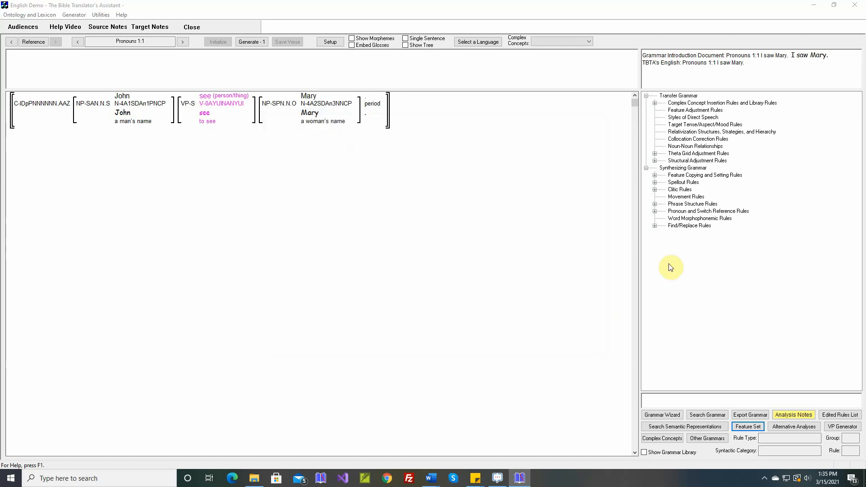
- Open the Pronoun Table Rule among the generic noun spellout rules for pronouns and switch reference
click(655, 211)
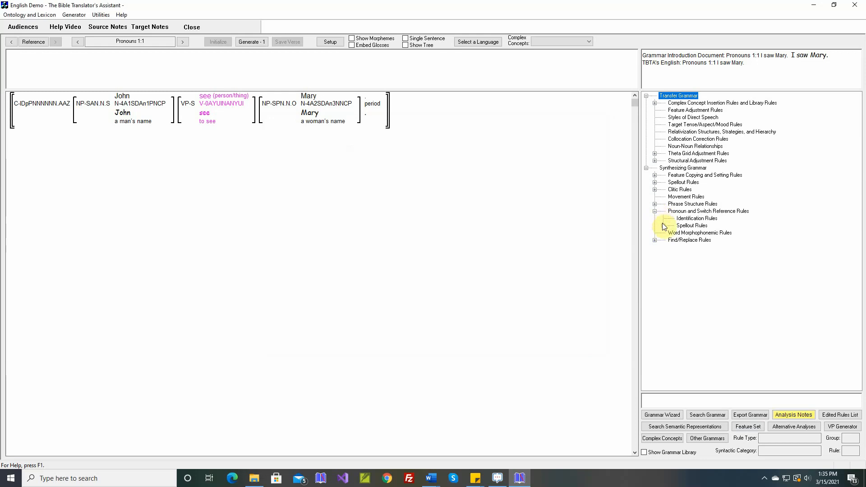
click(663, 226)
click(672, 232)
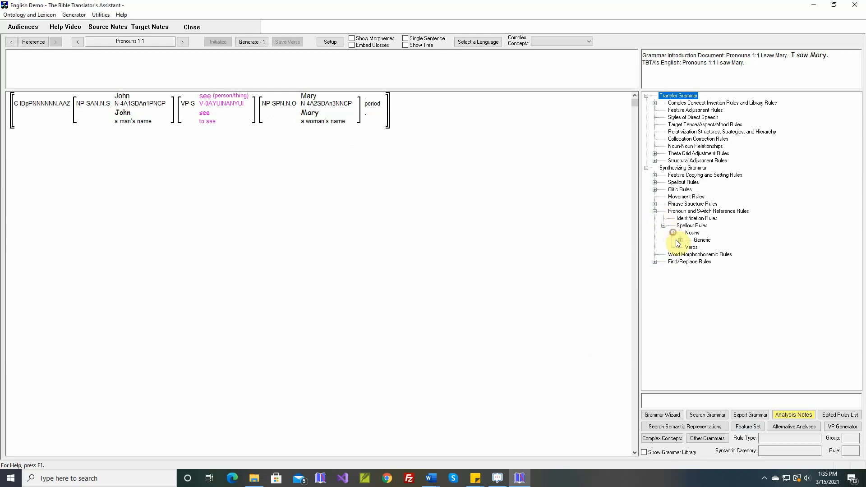
click(681, 240)
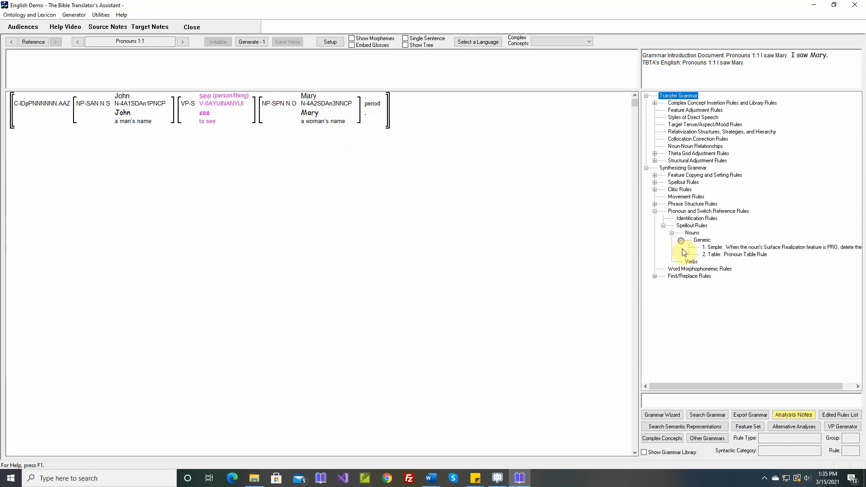
click(730, 255)
double_click(731, 255)
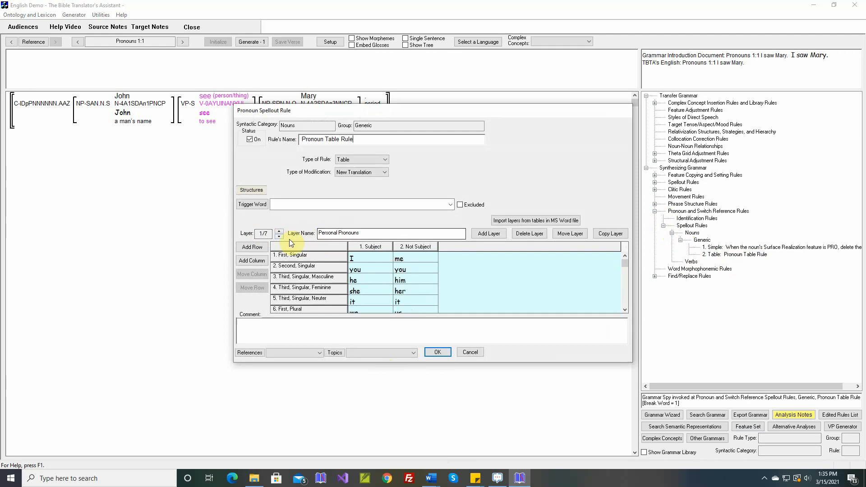
- Look through all seven layers of the pronoun table, from Personal Pronouns to PRO, and return to Personal Pronouns
click(279, 231)
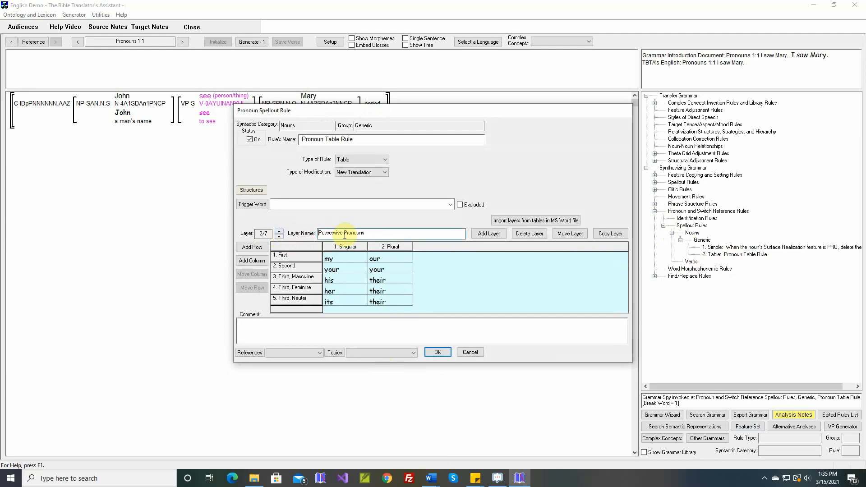
click(280, 232)
click(280, 232)
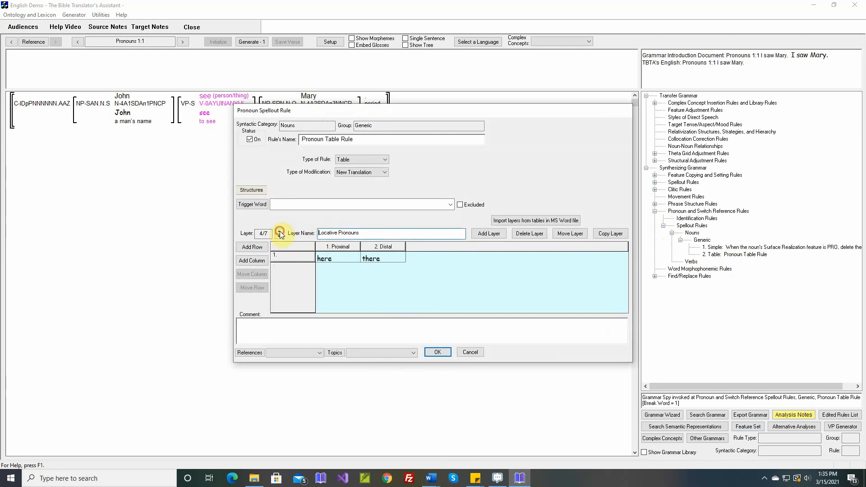
click(279, 232)
click(279, 230)
click(279, 231)
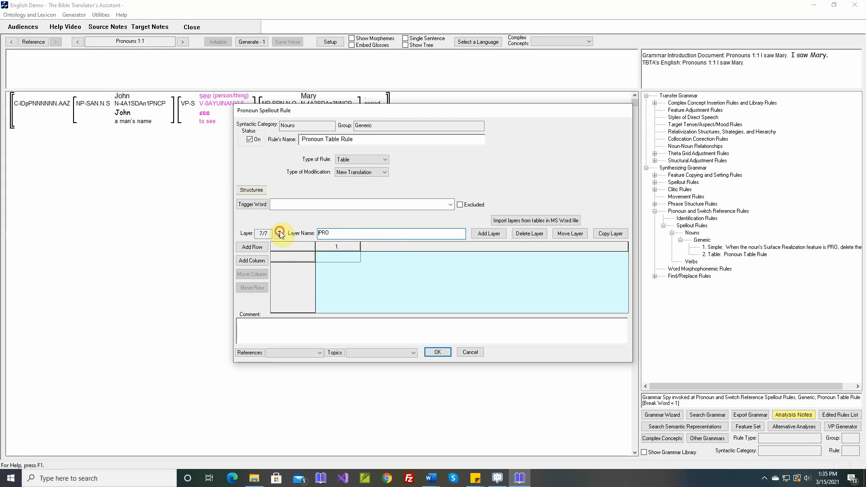
click(278, 237)
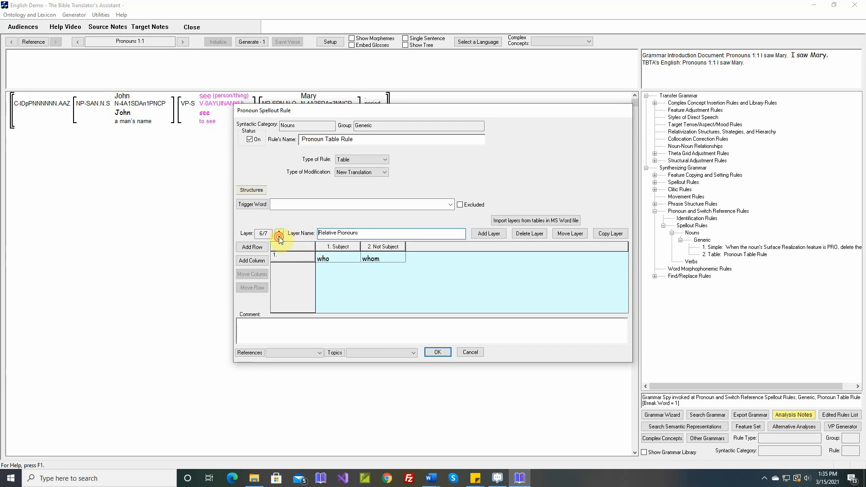
click(278, 236)
click(279, 237)
click(279, 236)
click(278, 237)
click(279, 237)
click(279, 236)
click(279, 236)
click(279, 232)
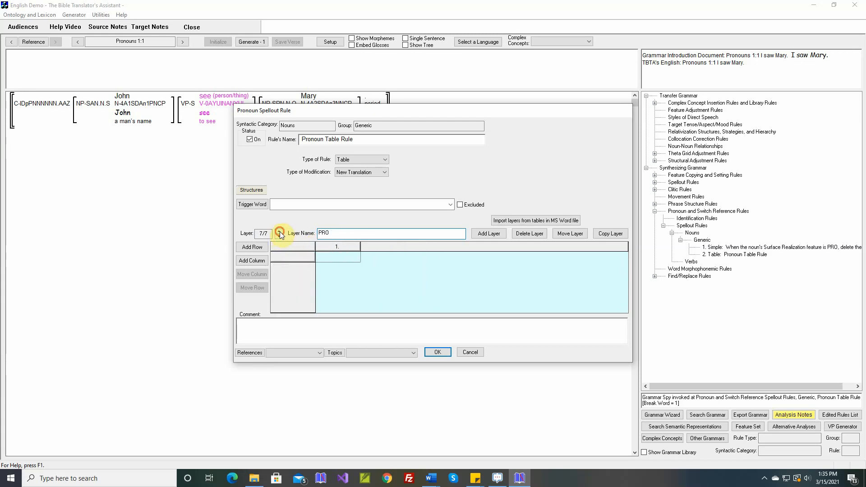
click(279, 237)
click(280, 237)
click(280, 237)
click(279, 237)
click(280, 237)
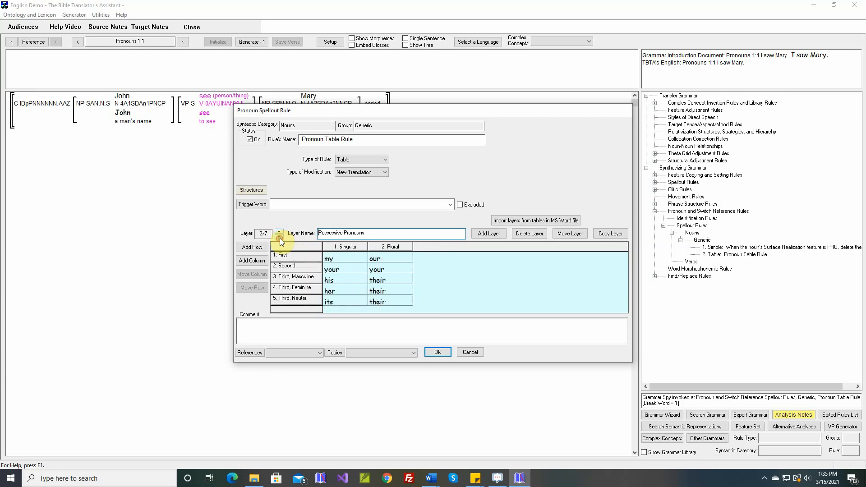
click(279, 238)
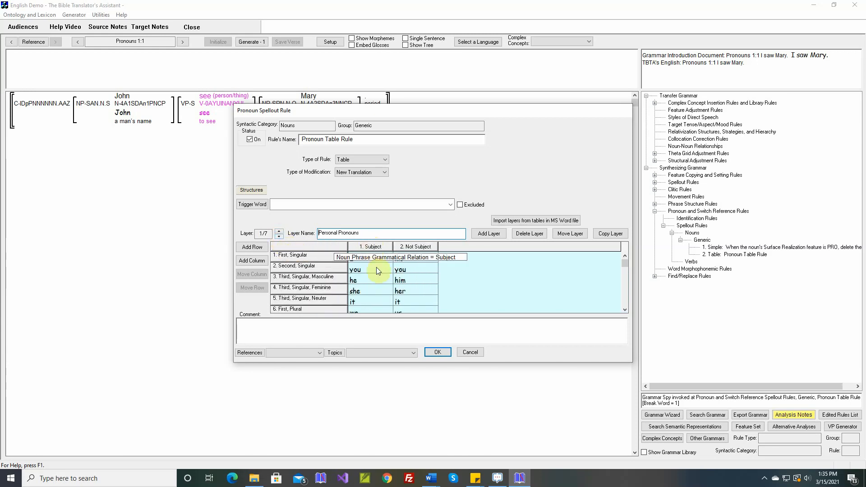
- Review the Spellout Pronouns: Personal table in the Word document "3. All Types of Phrases and Clauses-English" and return to the rule
click(431, 478)
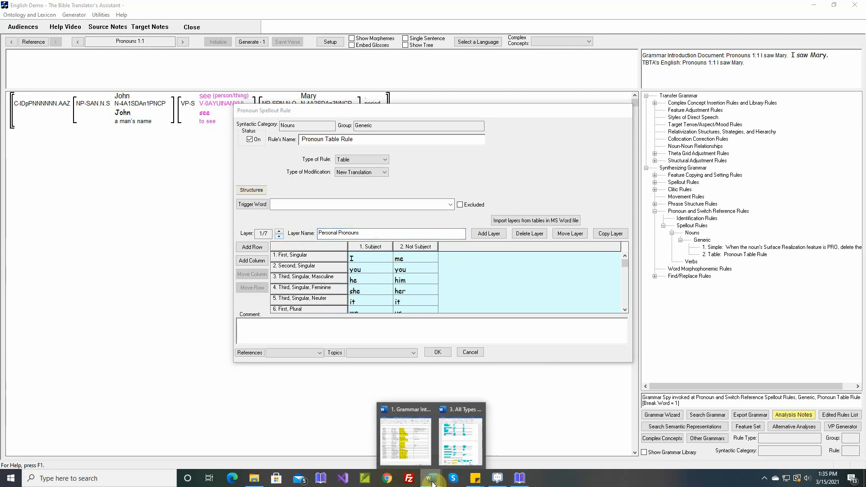
click(456, 457)
scroll(424, 253, up, 5)
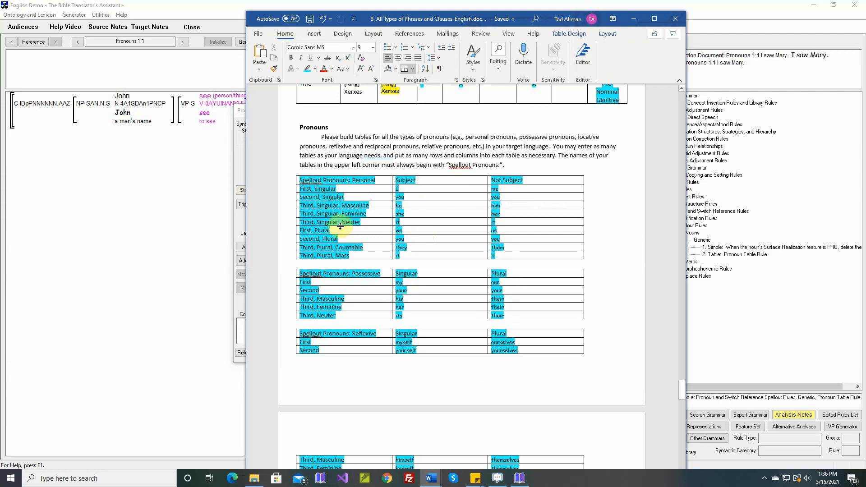
click(180, 261)
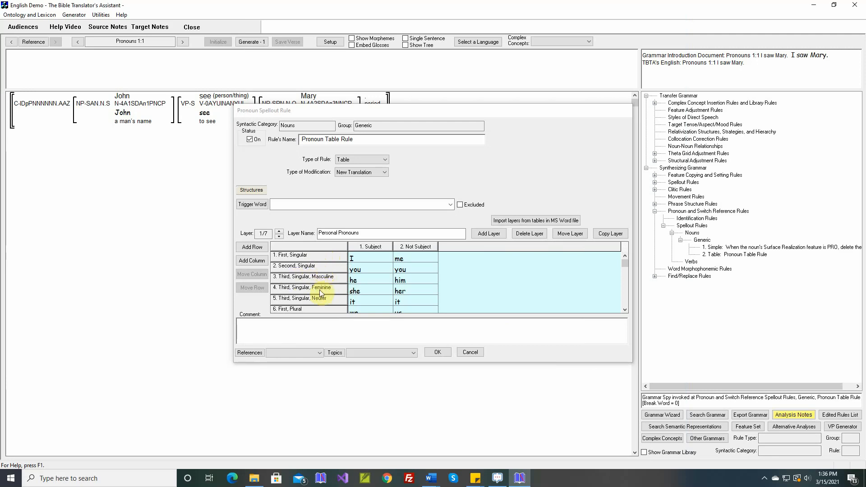
- Check the feature conditions behind the First, Plural row of the Personal Pronouns layer and leave the rule without saving
mouse_move(300, 310)
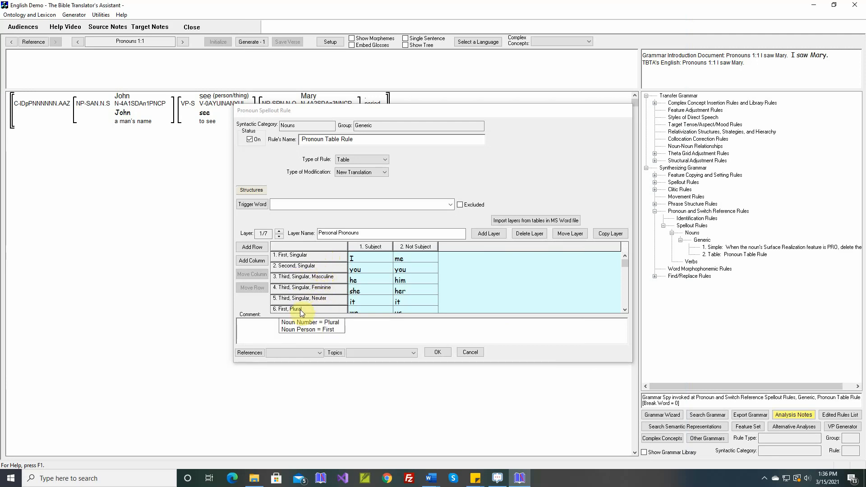
mouse_move(378, 251)
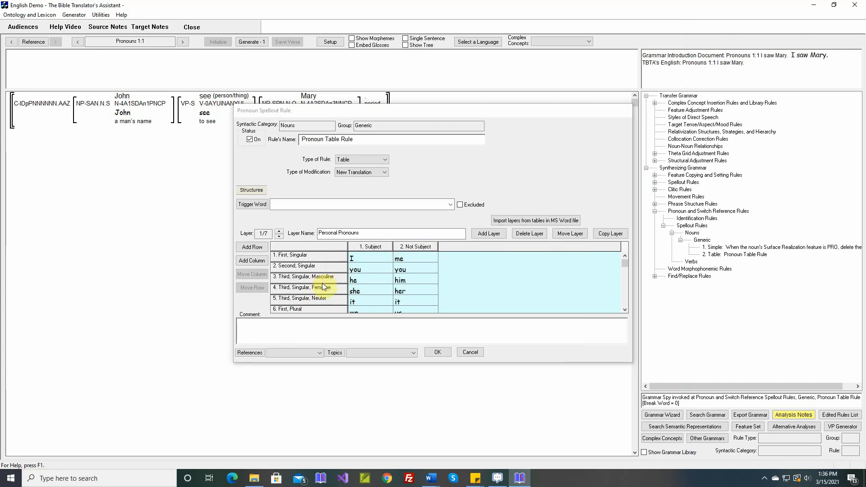
click(468, 351)
- Display the features of the nouns in the target lexicon
click(29, 15)
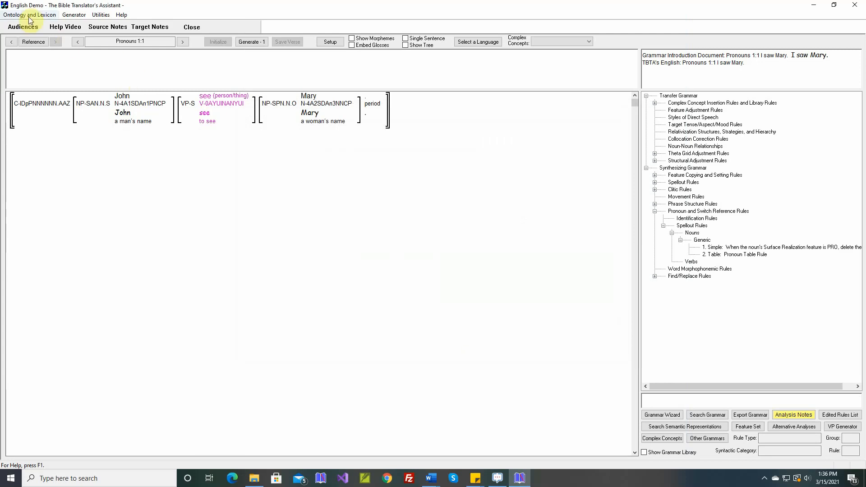
mouse_move(48, 25)
click(76, 26)
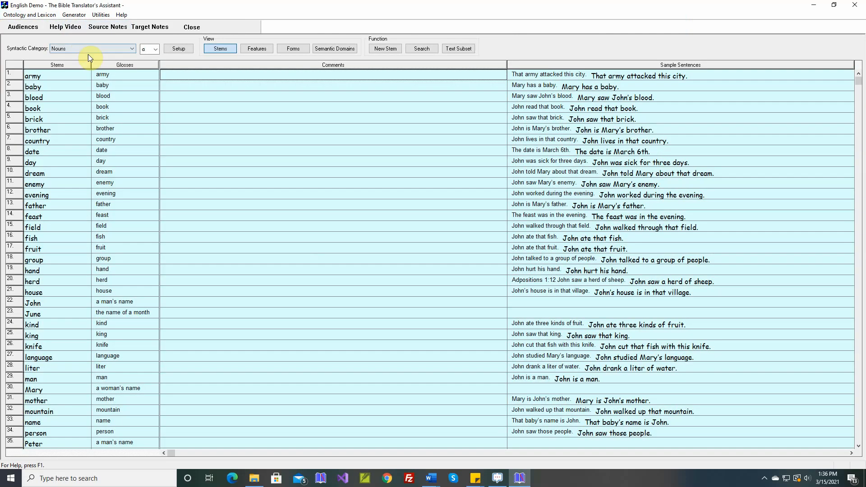
click(265, 53)
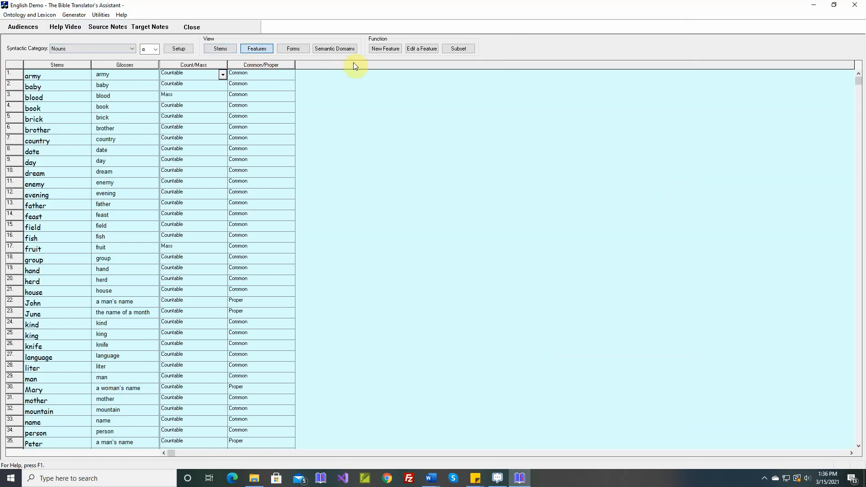
- Create a new noun feature named Gender
click(385, 50)
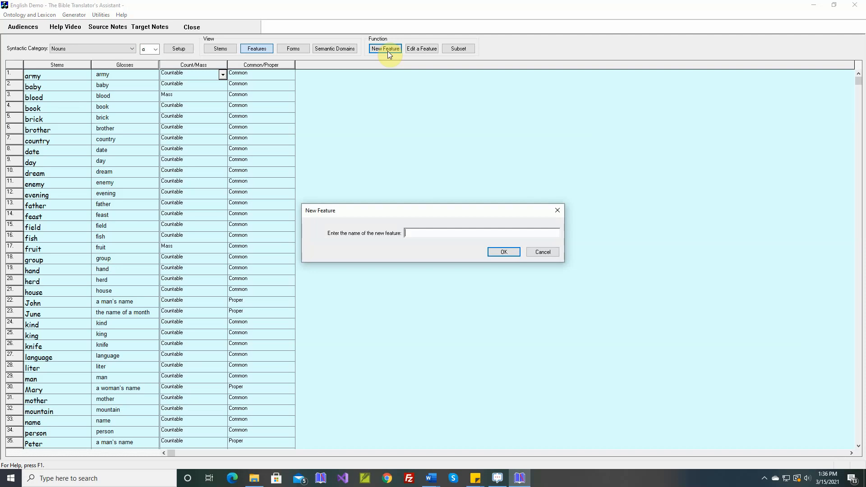
text(Gender)
key(Return)
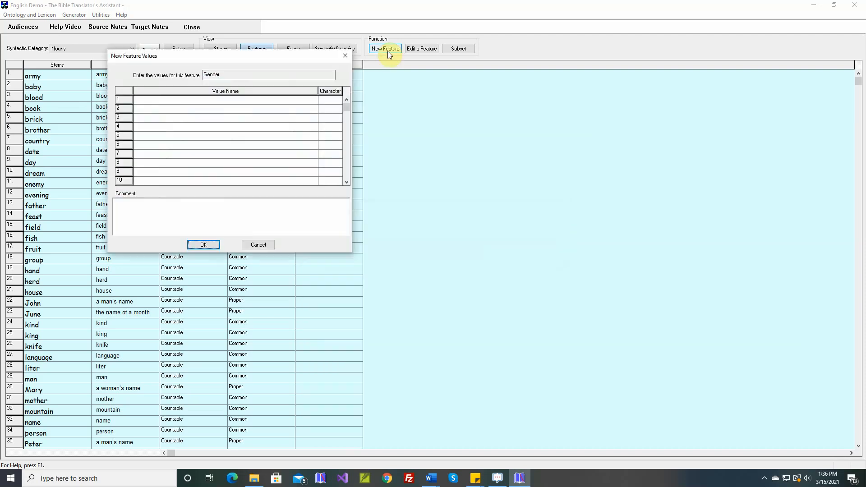
- Define the Gender feature's values as Neuter, Masculine and Feminine
click(226, 101)
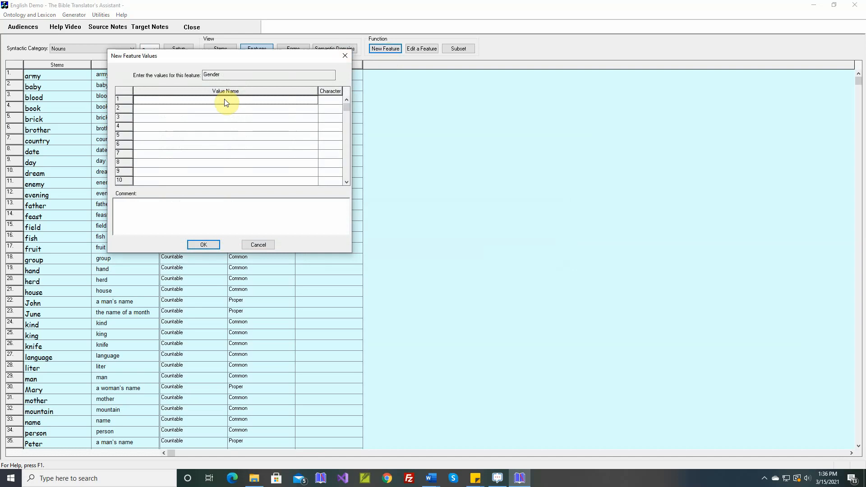
text(Neuter)
click(226, 103)
key(Down)
text(M)
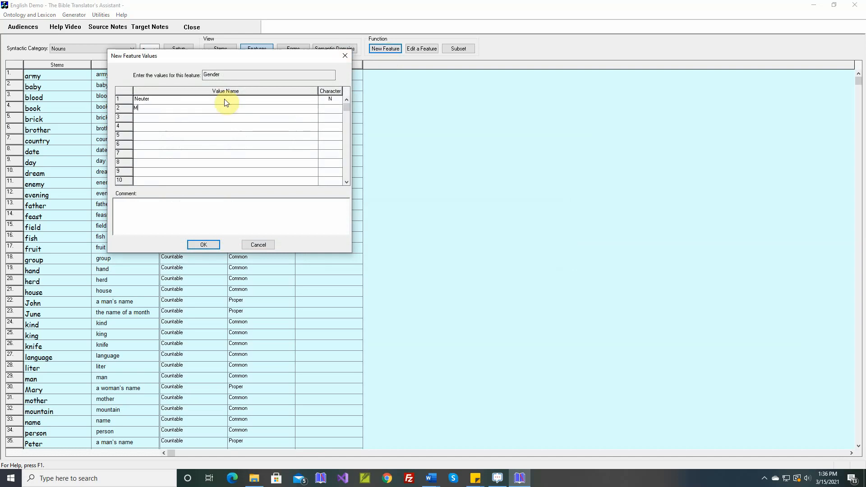
text(asculine)
click(226, 102)
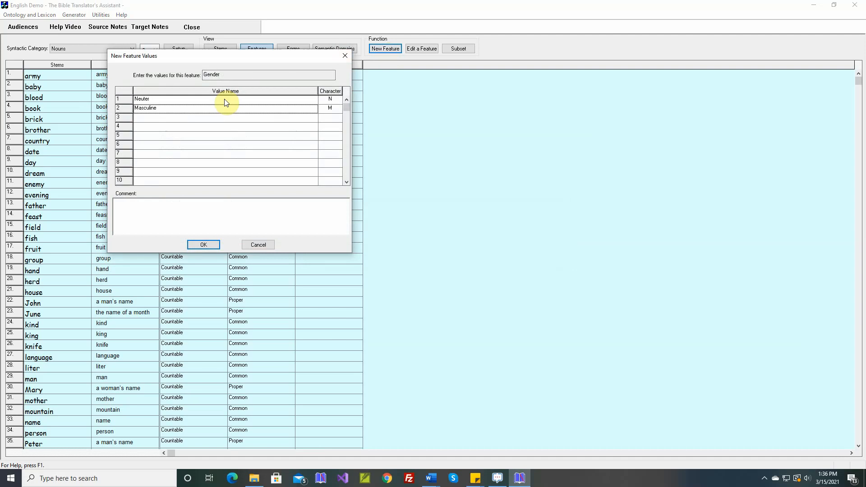
key(Down)
text(F)
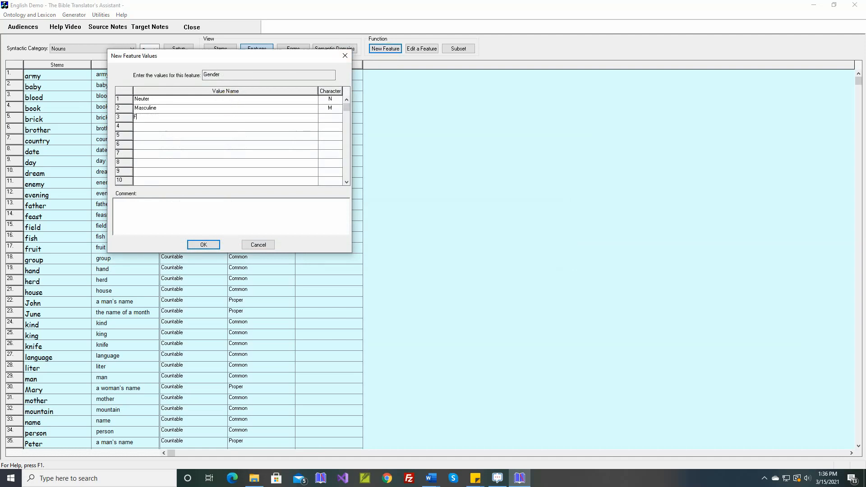
text(eminine)
click(226, 102)
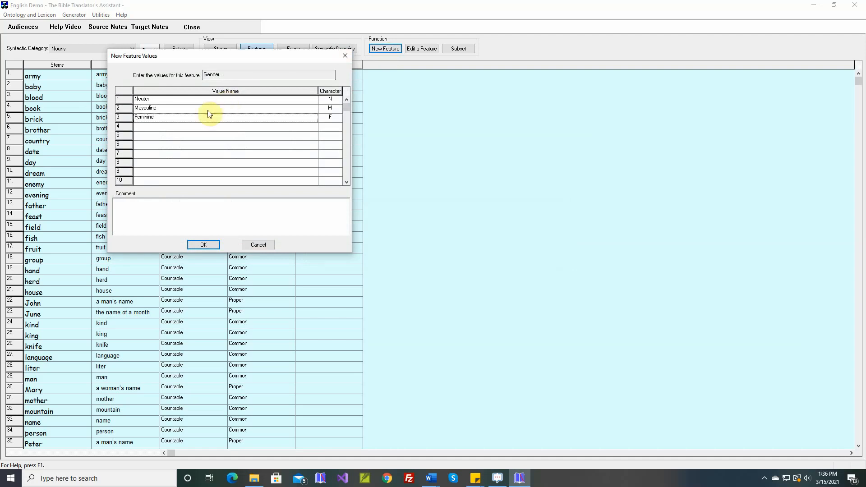
- Add the comment "These Gender values are used when generating the Third Singular Pronouns he, she, and it." and save the Gender feature
click(177, 204)
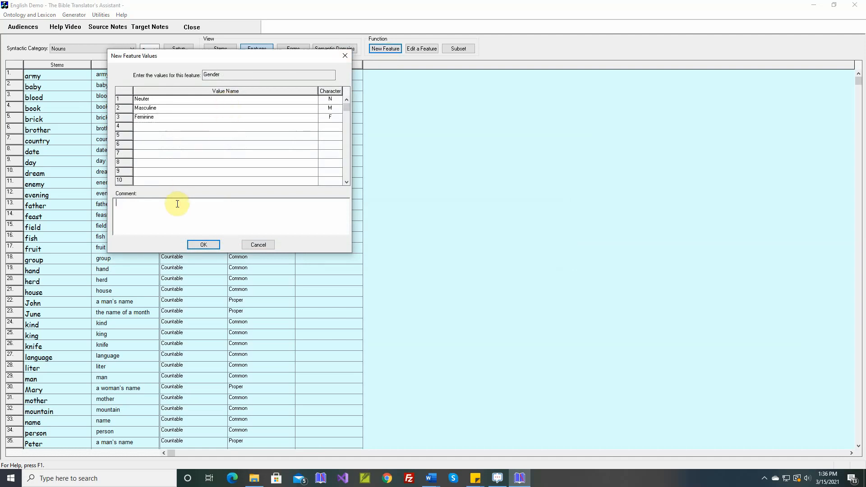
text(These Gender values are used when generating th)
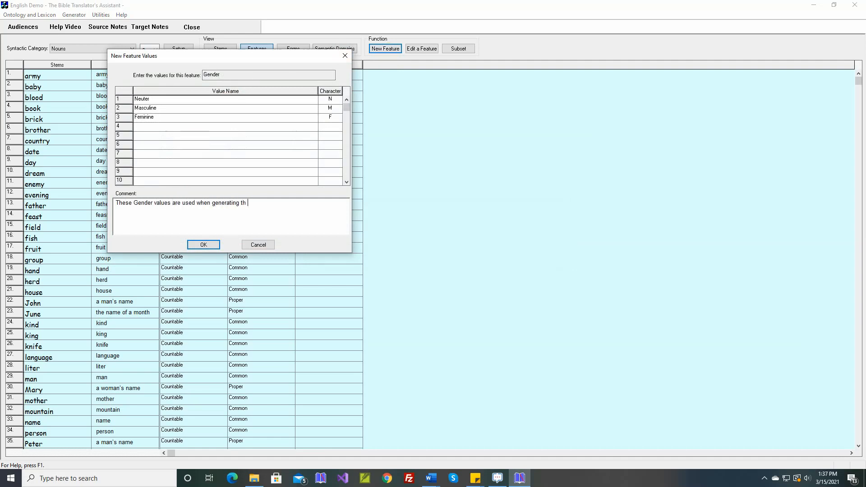
text(e Third Singular Pronouns h)
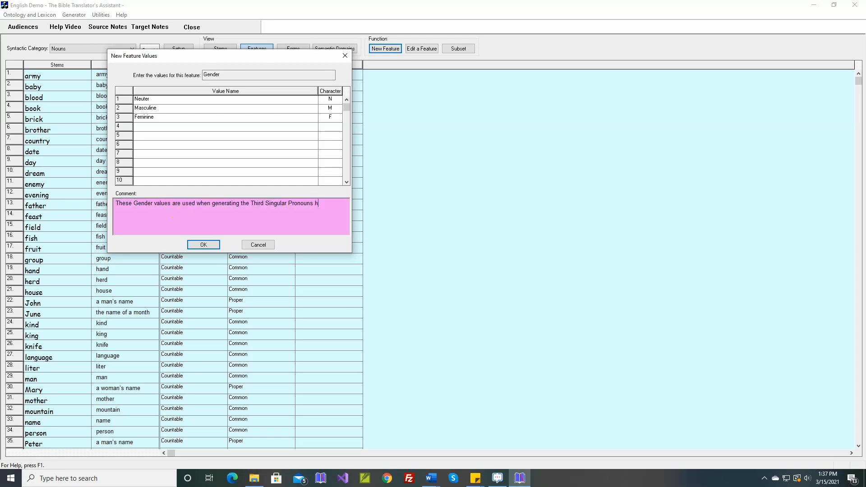
text(e, she, and)
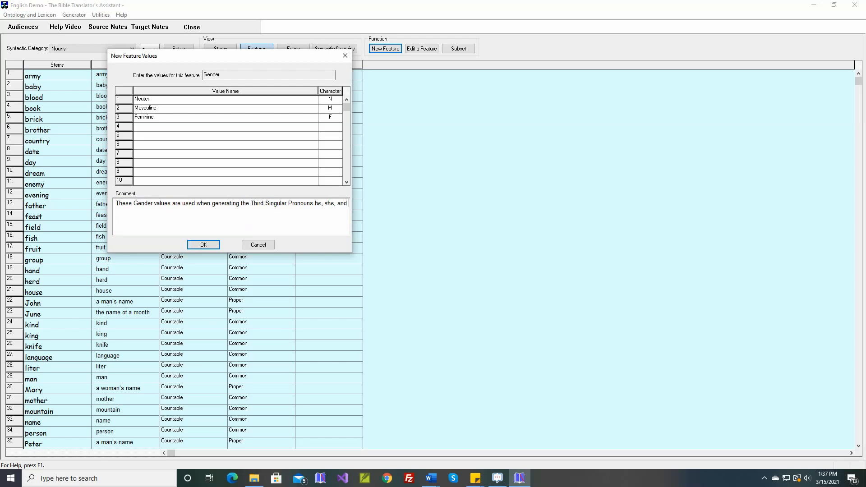
text( it.)
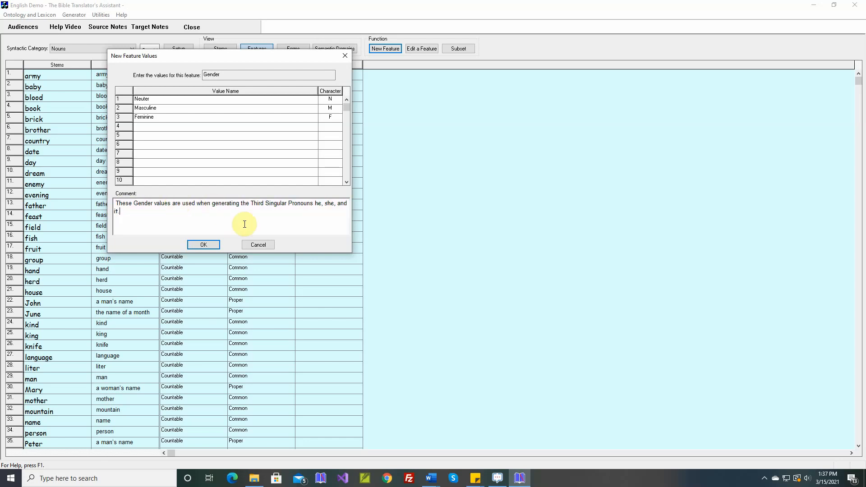
click(208, 244)
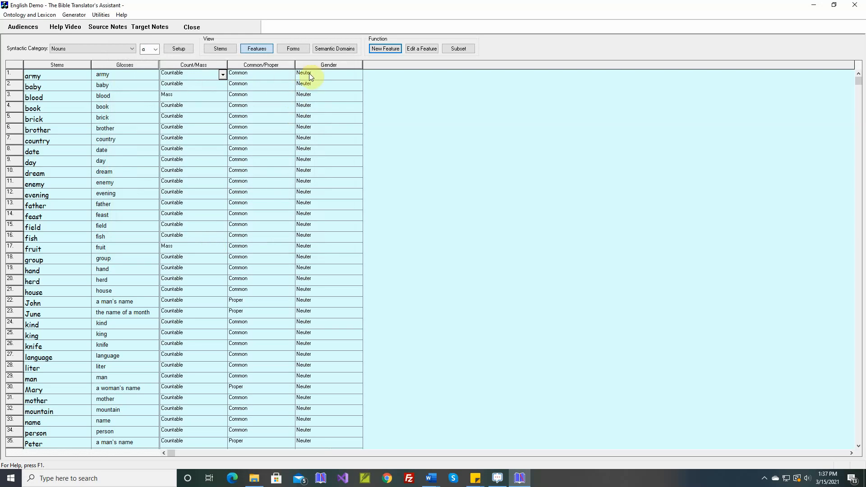
- Set the Gender value of the nouns baby, brother, enemy and father to Masculine
mouse_move(319, 68)
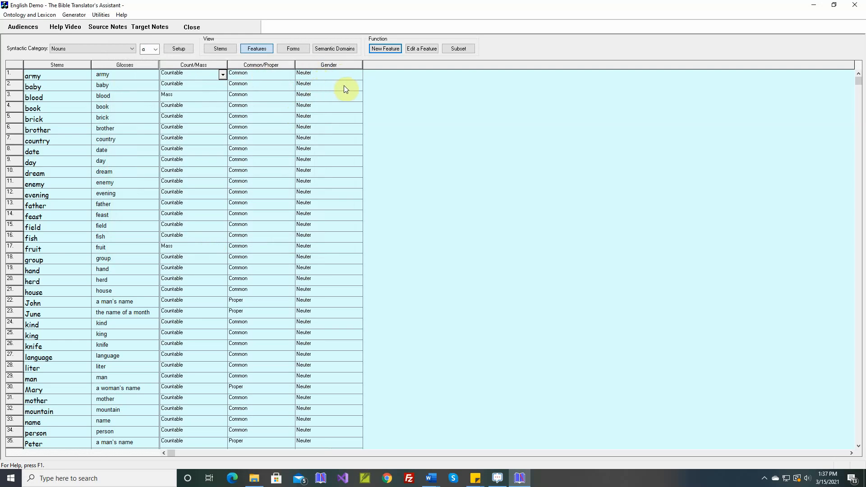
click(360, 86)
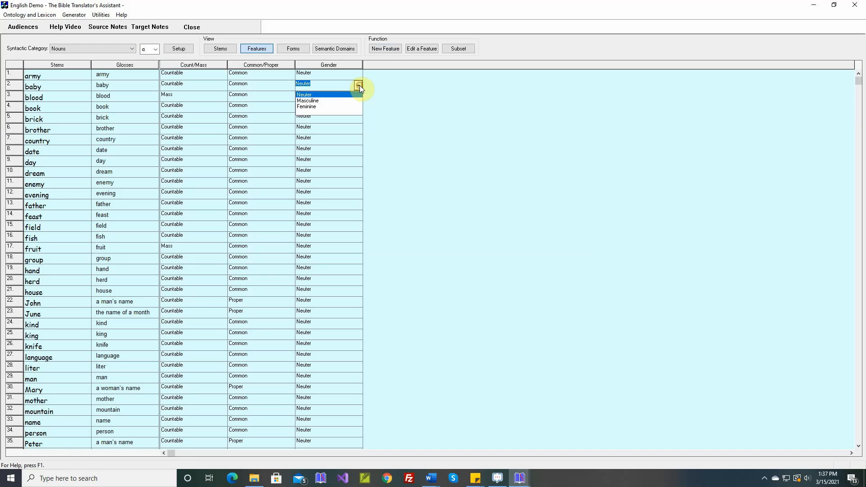
click(326, 102)
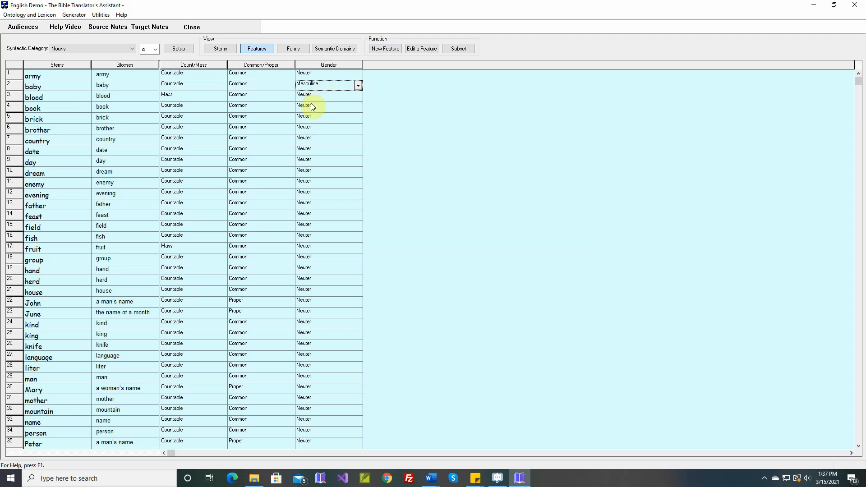
click(361, 129)
click(357, 129)
click(327, 145)
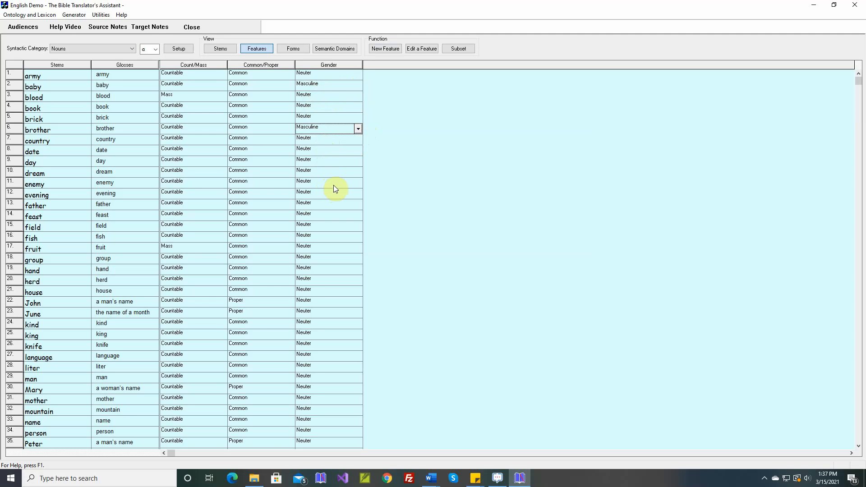
click(359, 182)
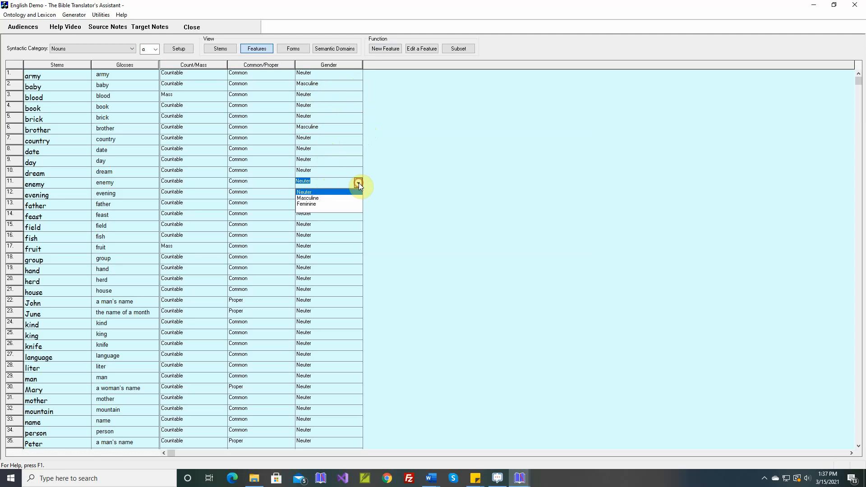
click(331, 198)
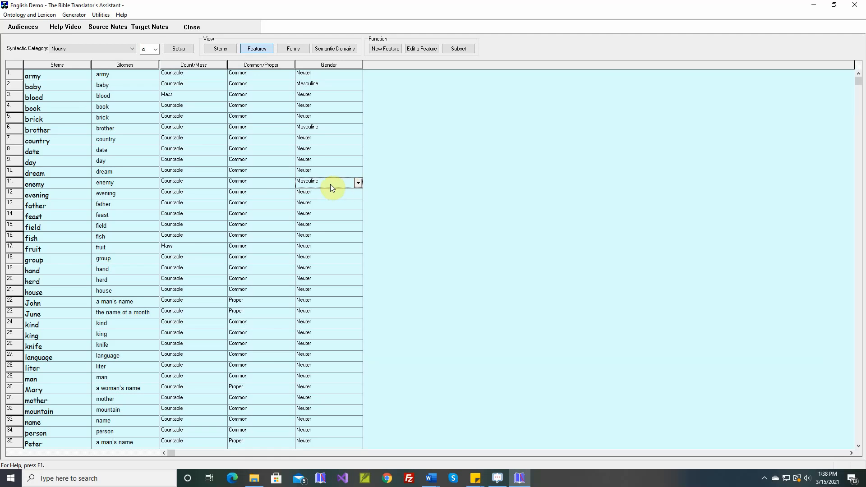
click(361, 207)
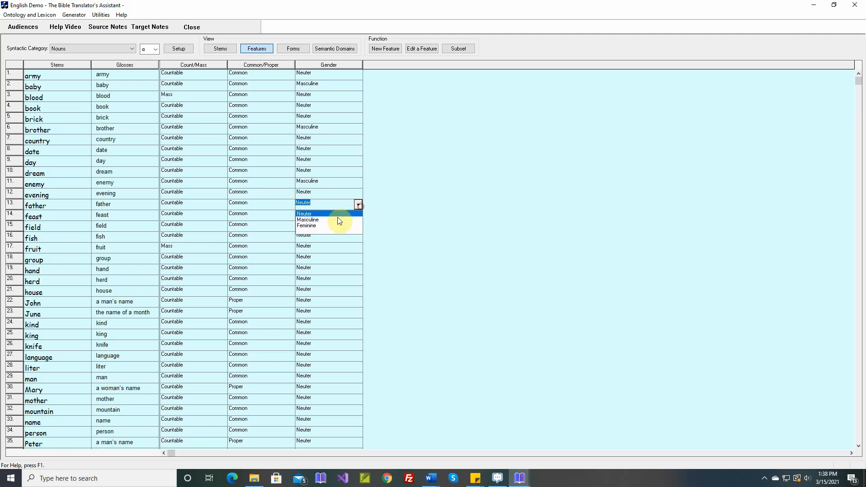
click(336, 218)
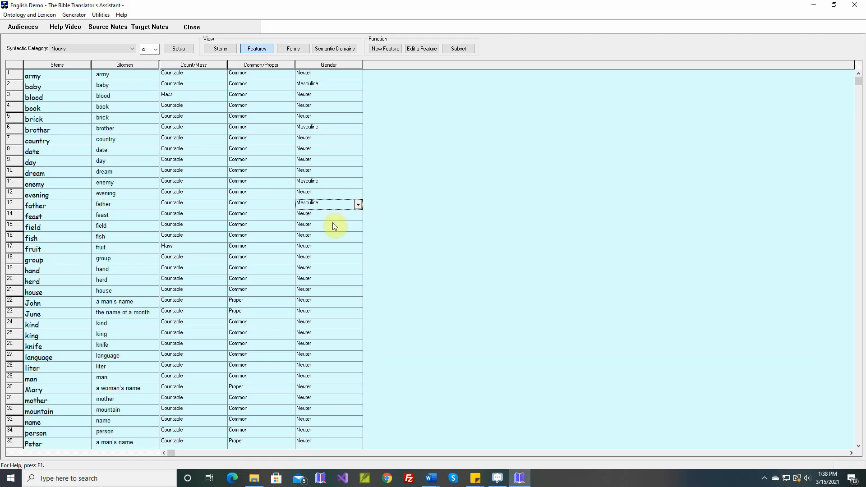
- Set the Gender of the man's name in row 22 and of the nouns king and man to Masculine
click(354, 302)
click(330, 315)
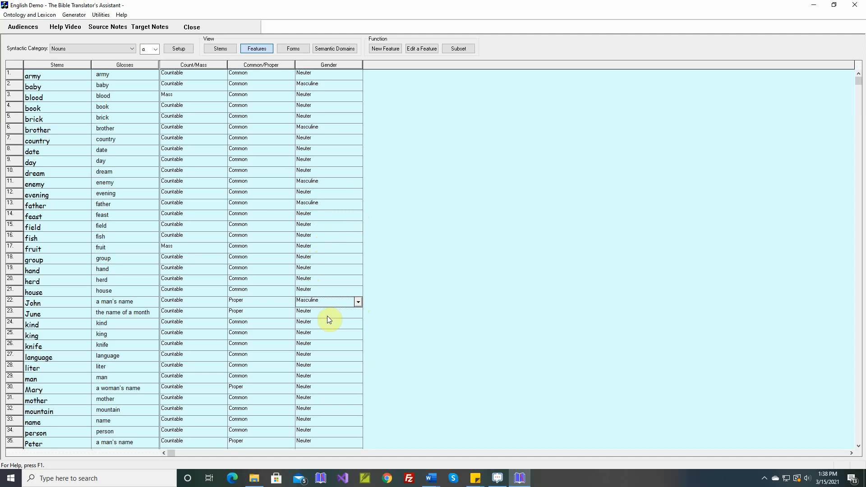
click(357, 337)
click(339, 348)
click(359, 380)
click(341, 392)
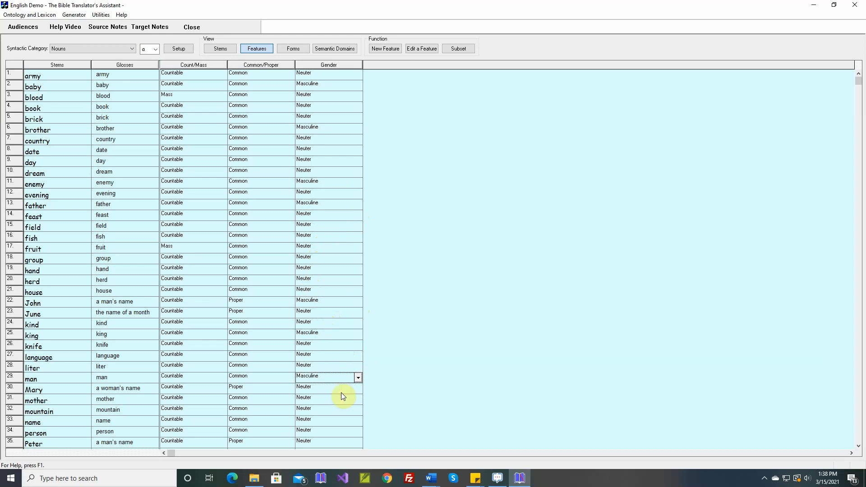
- Set the Gender of the woman's name in row 30 and of the noun mother to Feminine
click(361, 391)
click(358, 389)
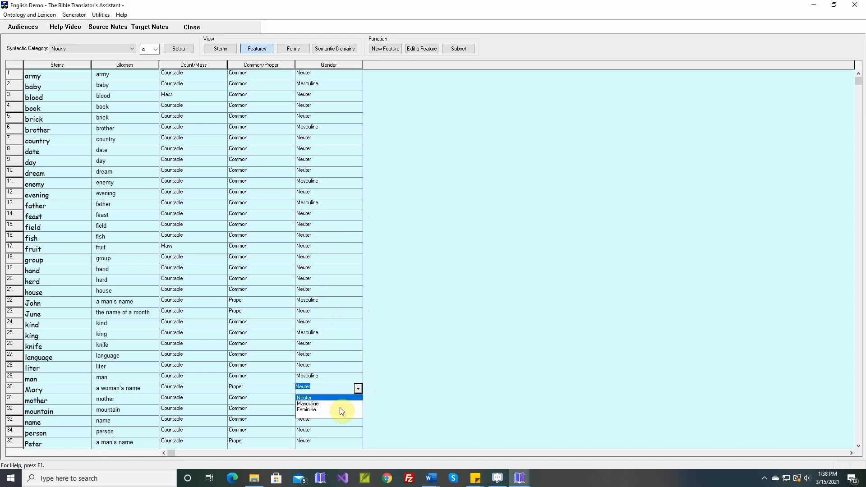
click(340, 409)
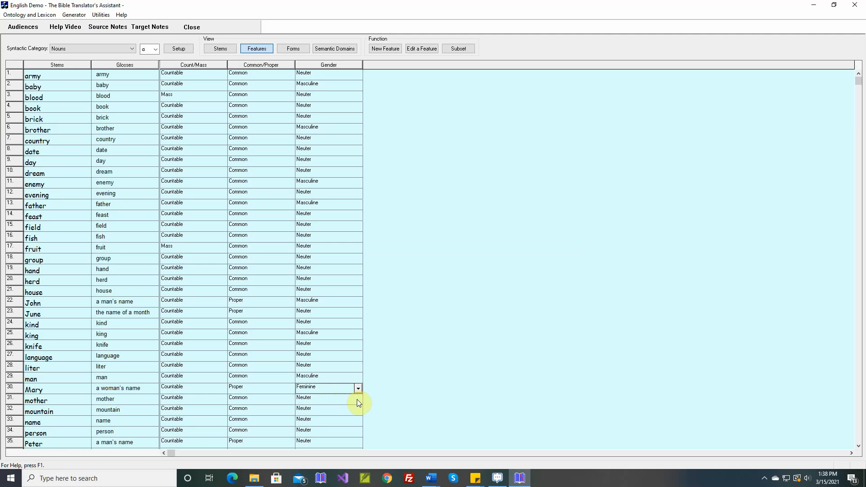
click(358, 400)
click(329, 422)
- Set the Gender of person, the man's name in row 35, rooster and servant to Masculine
click(359, 432)
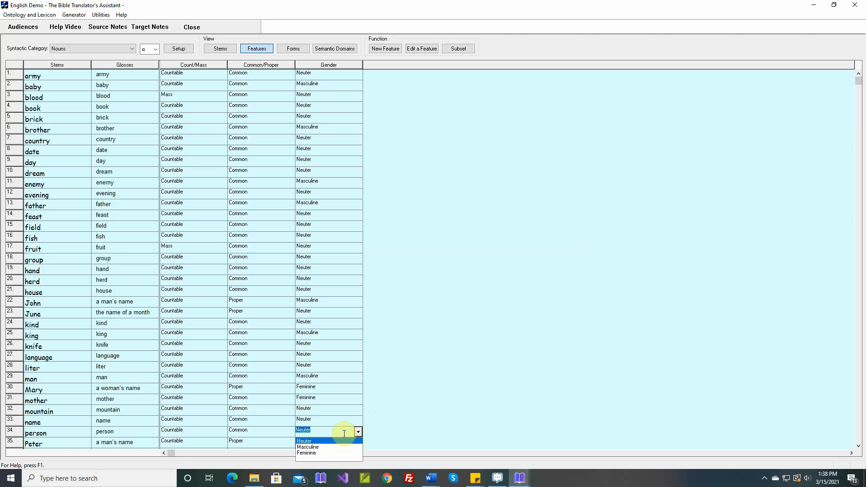
click(322, 447)
scroll(324, 444, down, 5)
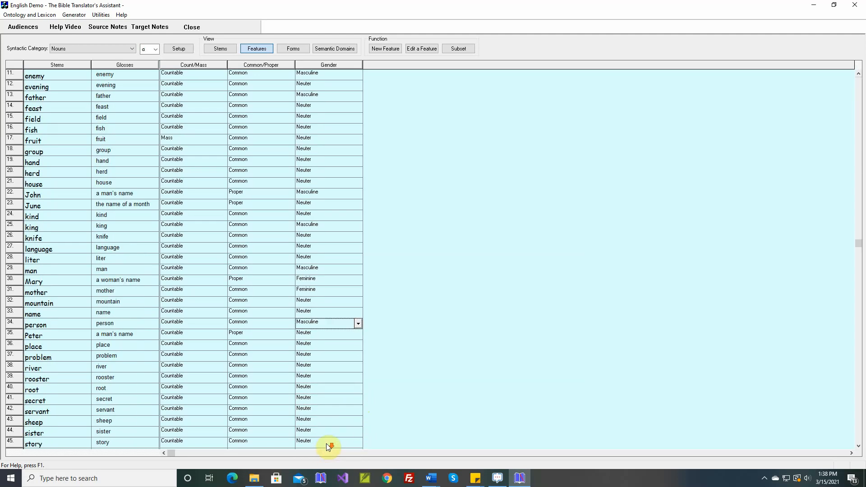
scroll(326, 441, down, 5)
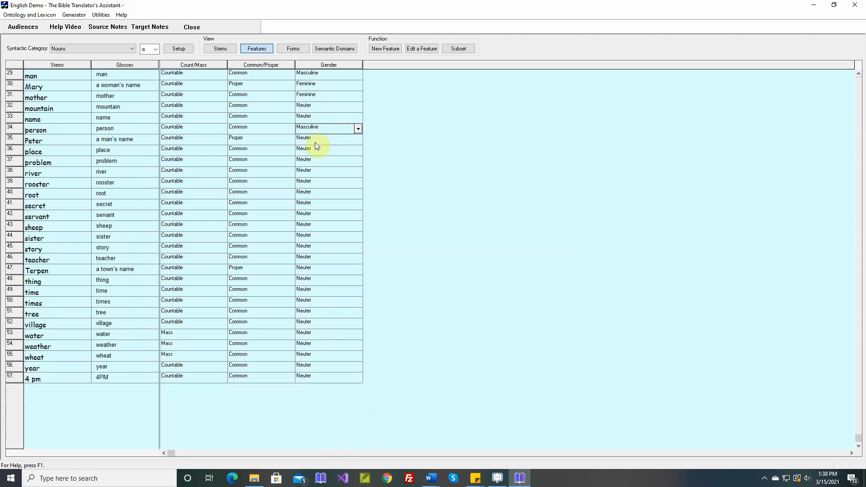
click(356, 141)
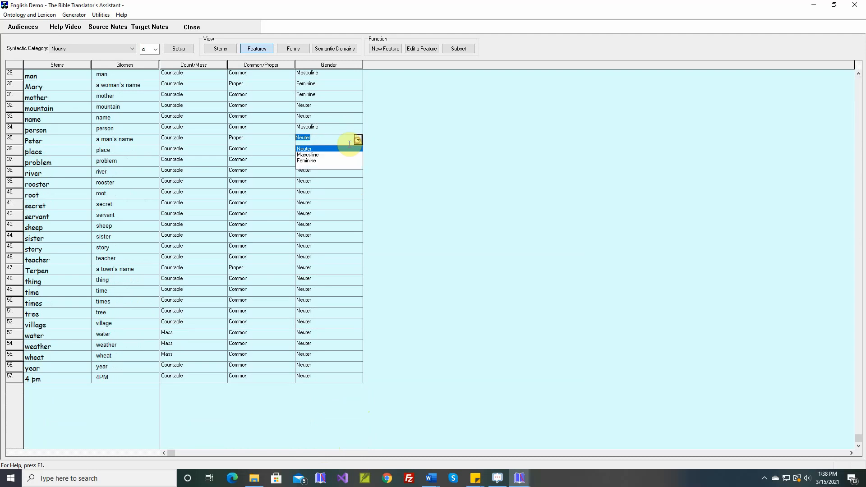
click(328, 157)
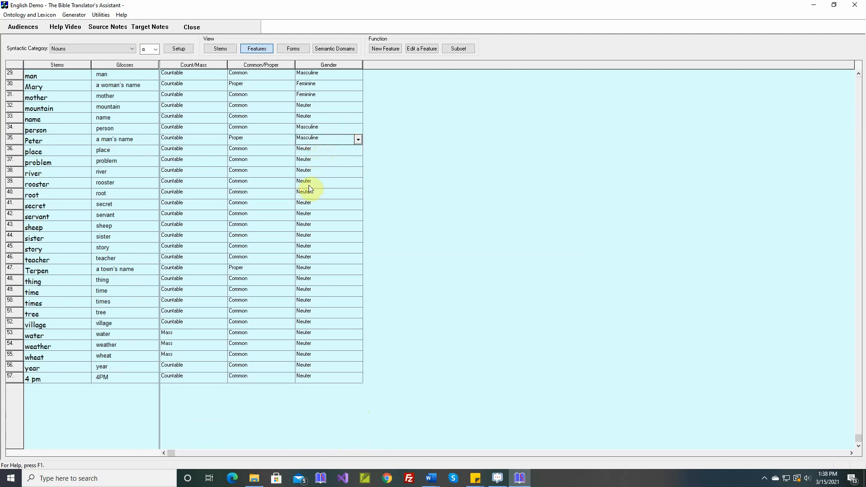
click(353, 181)
click(325, 199)
click(359, 215)
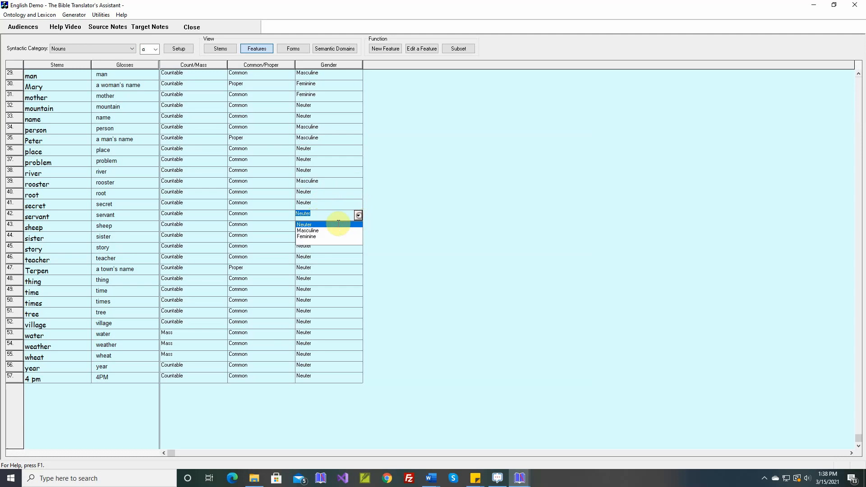
click(332, 231)
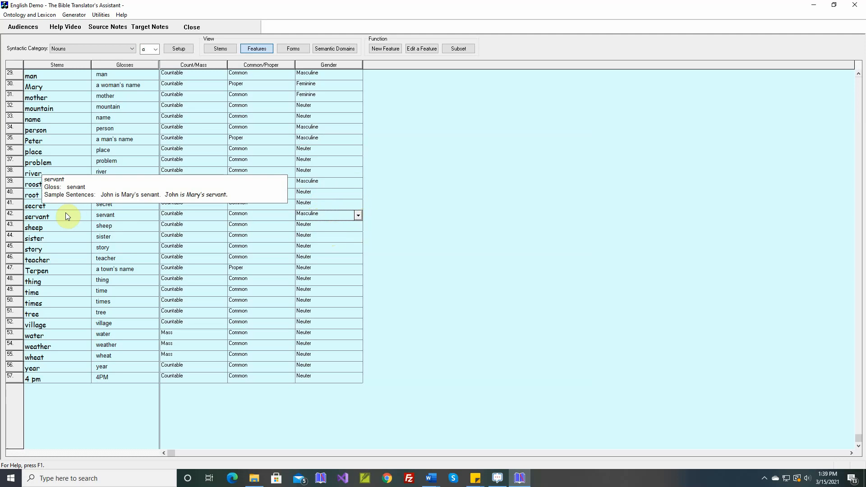
- Set the Gender of the nouns sheep and teacher to Masculine and of sister to Feminine
mouse_move(56, 224)
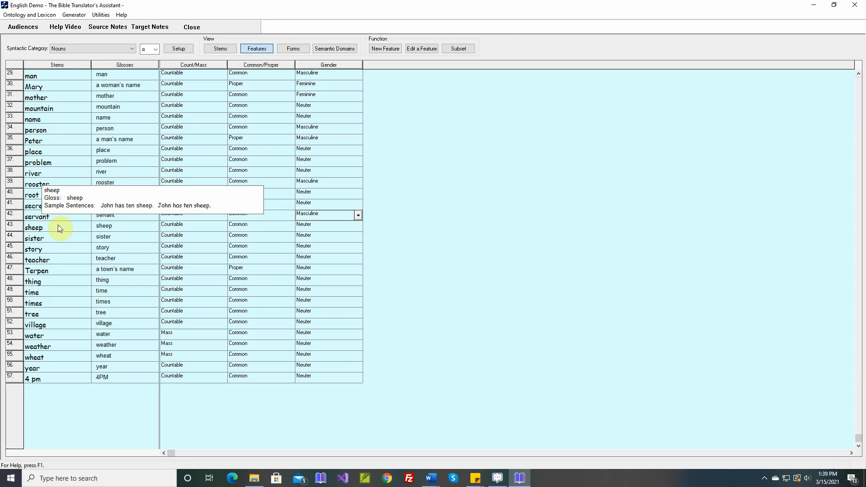
click(358, 226)
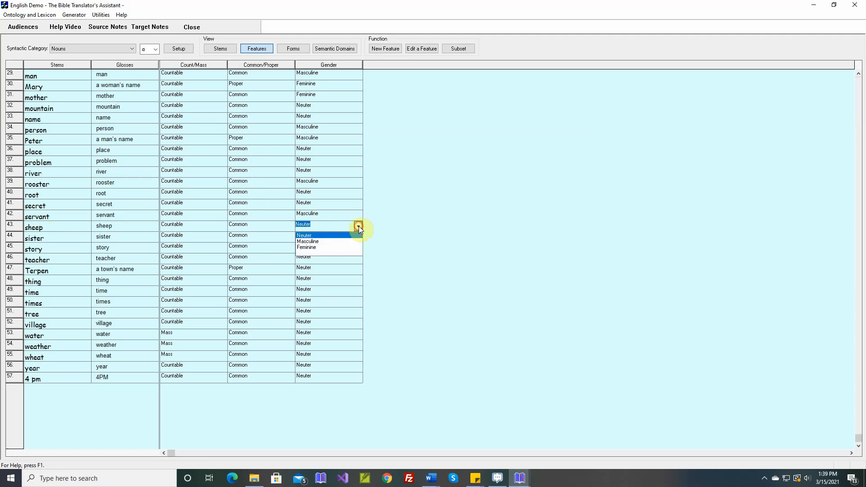
click(343, 242)
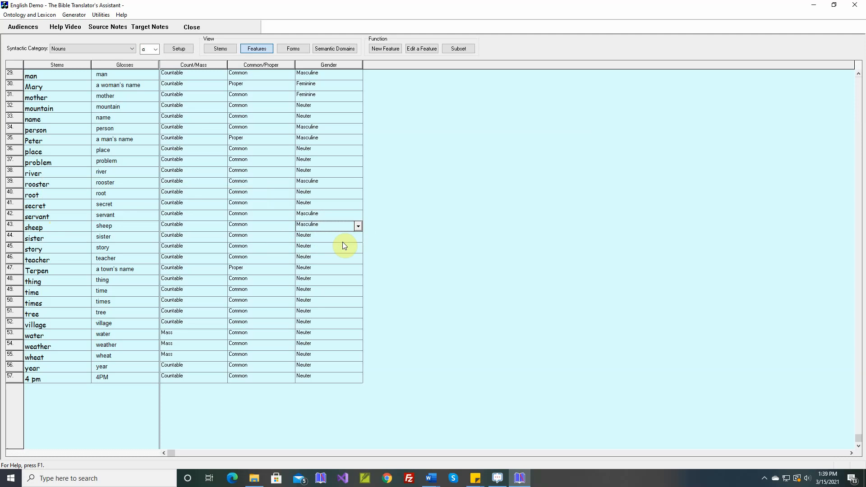
click(356, 237)
click(331, 259)
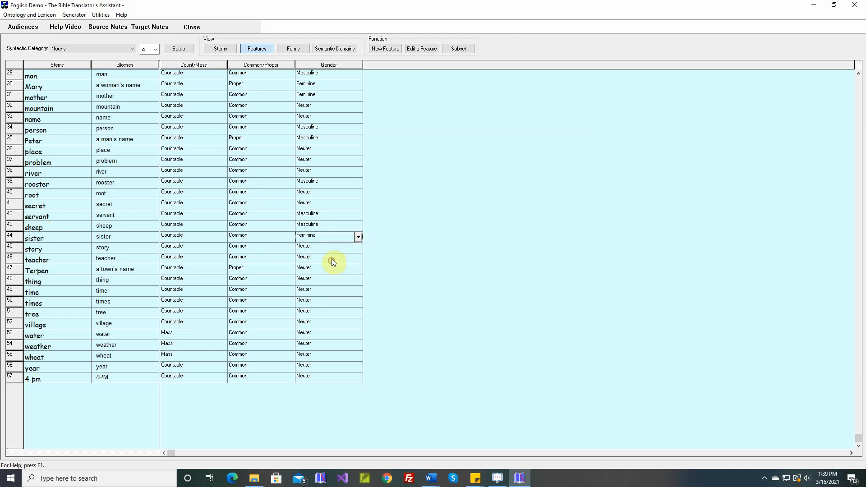
click(358, 261)
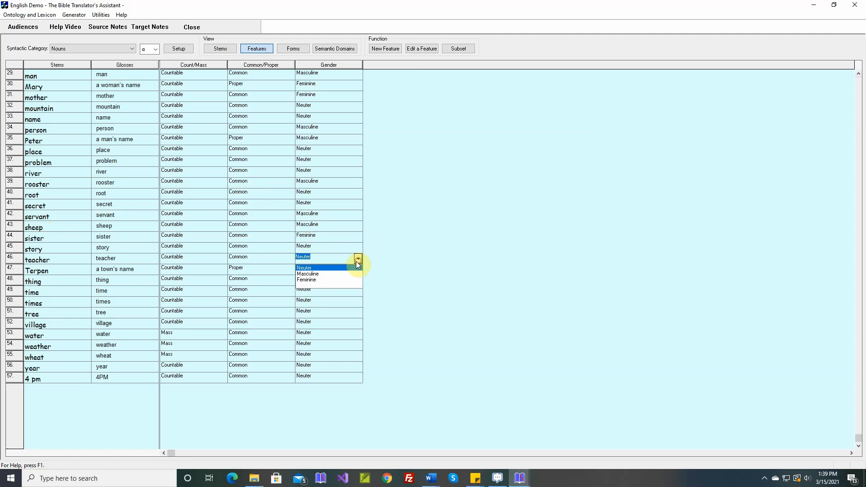
click(331, 275)
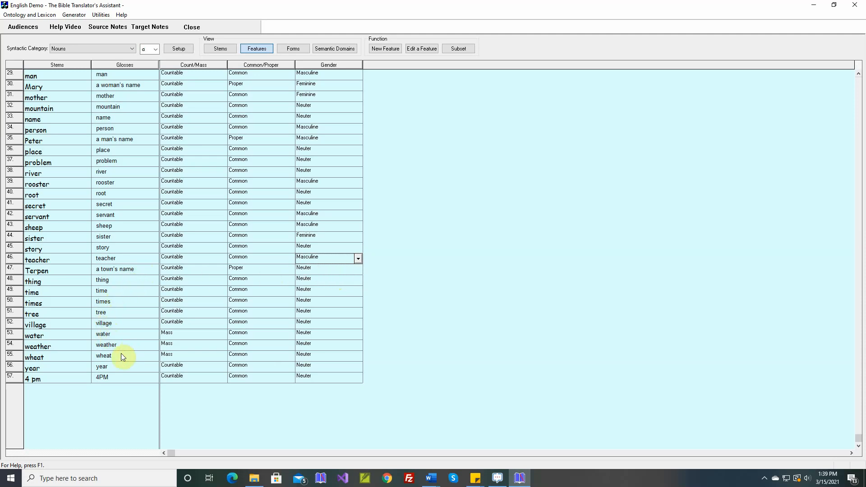
- Return to the generator and invoke the Grammar Spy on the generic noun pronoun spellout rule that deletes the noun
click(74, 15)
click(76, 25)
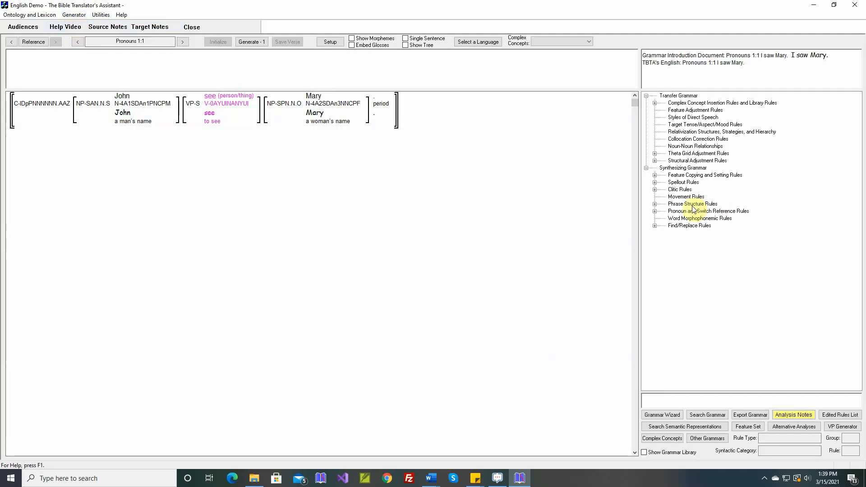
click(655, 211)
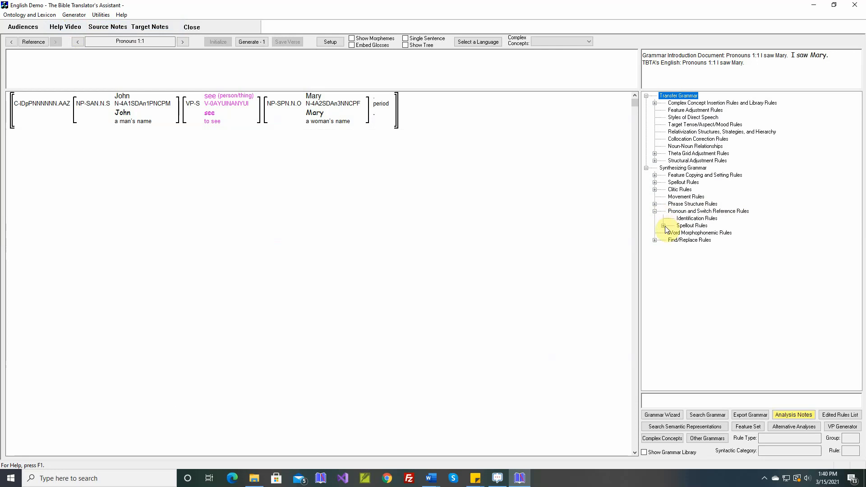
click(663, 225)
click(671, 233)
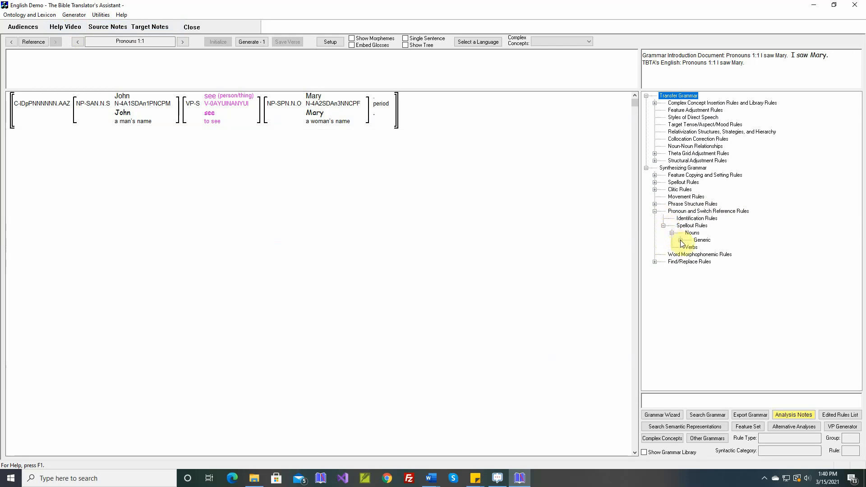
click(680, 240)
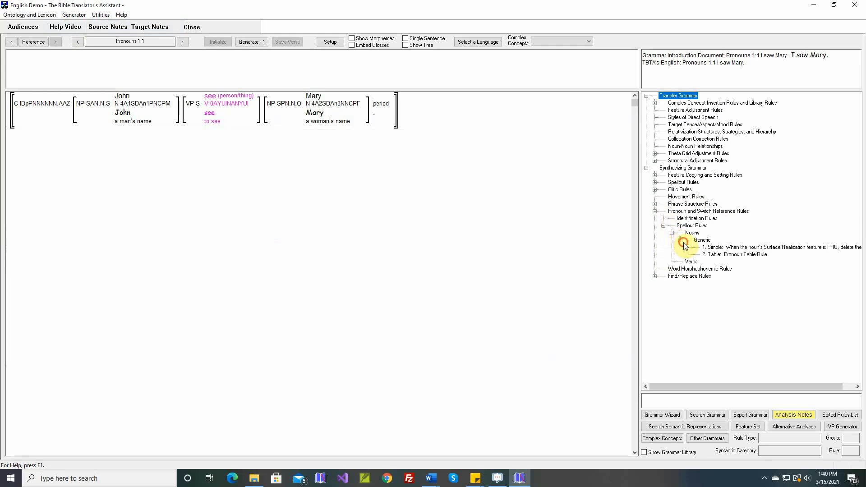
click(717, 248)
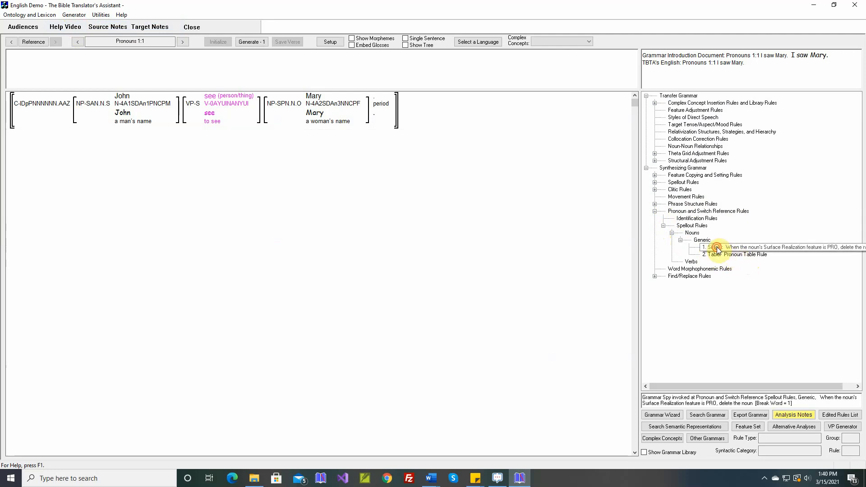
- Delete the simple pronoun spellout rule that deletes the noun when its Surface Realization feature is PRO
double_click(717, 248)
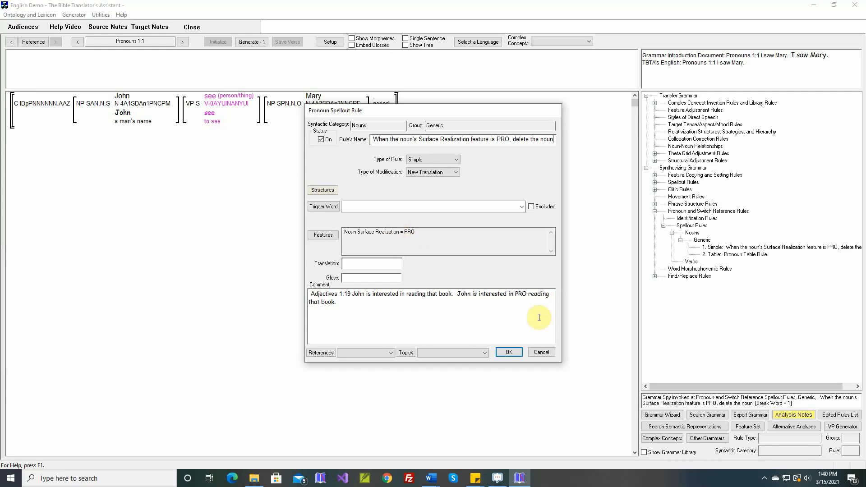
click(543, 350)
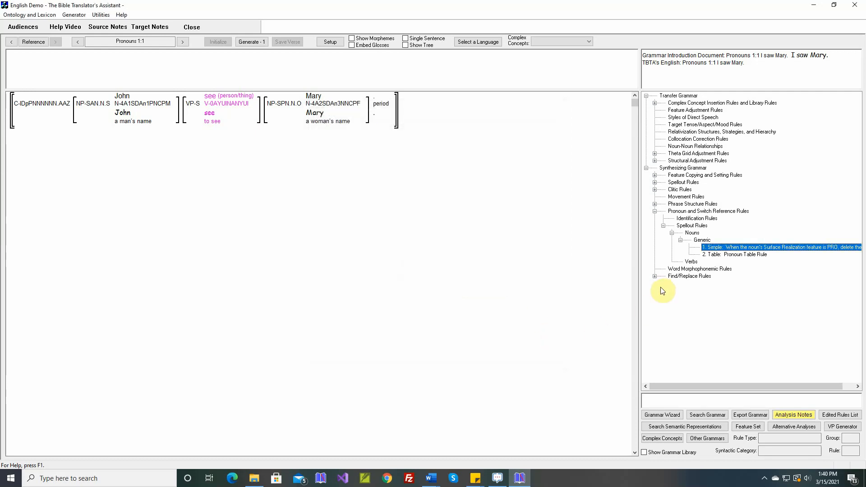
right_click(709, 248)
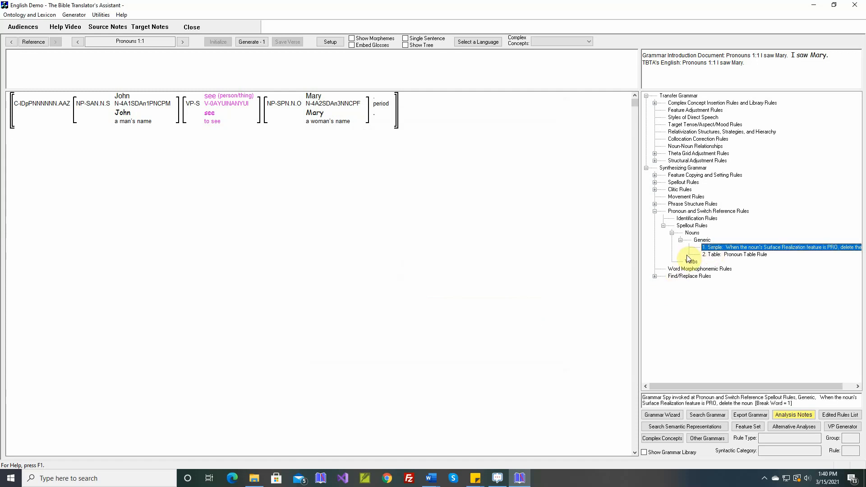
key(Delete)
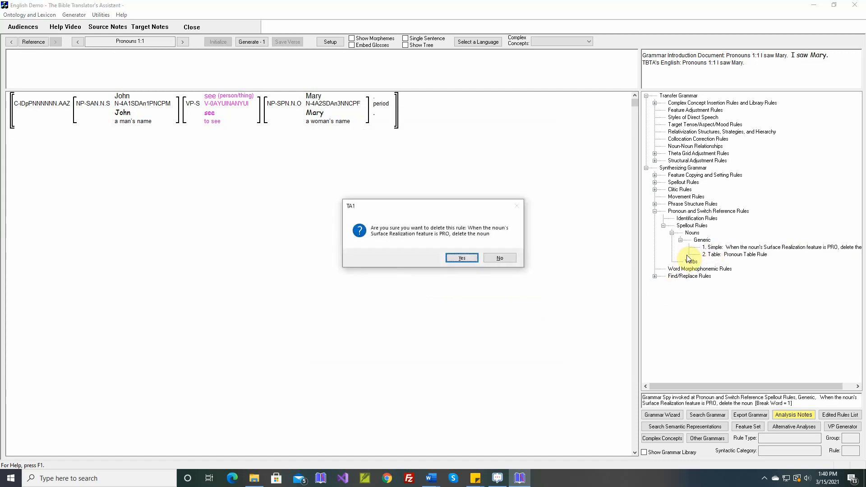
click(462, 258)
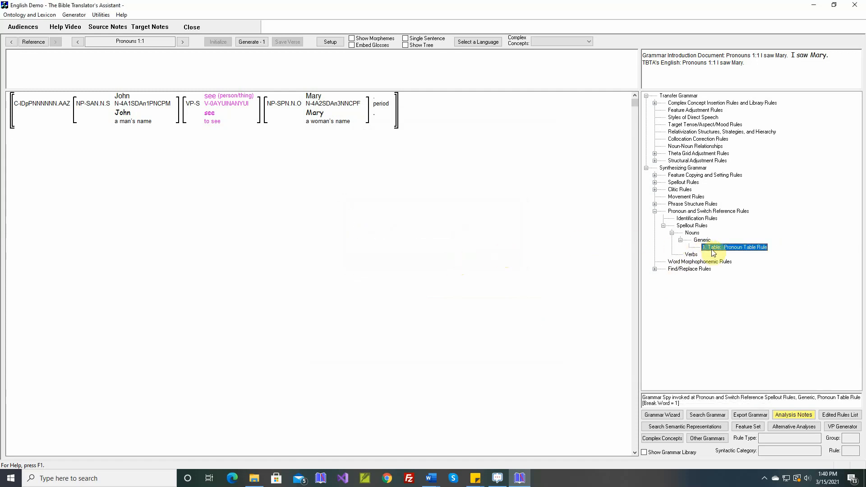
- In the Pronoun Table Rule's Personal Pronouns layer, give the third singular masculine row the features Singular, Third and Masculine
double_click(712, 249)
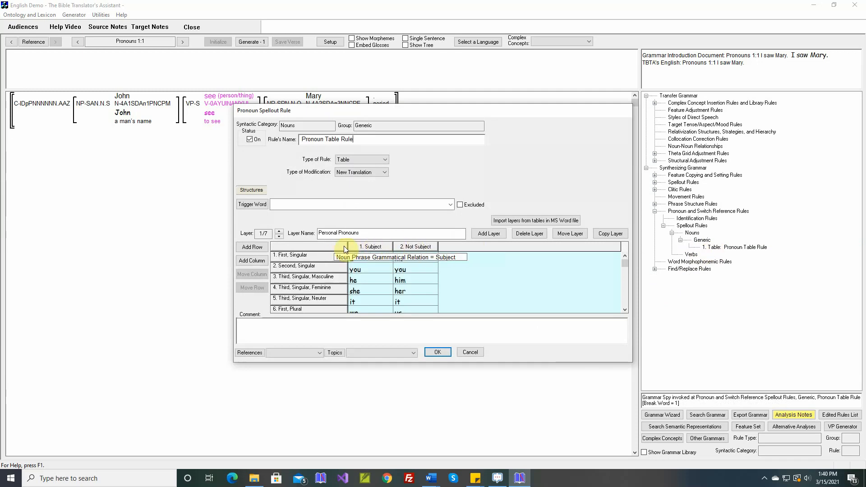
double_click(326, 277)
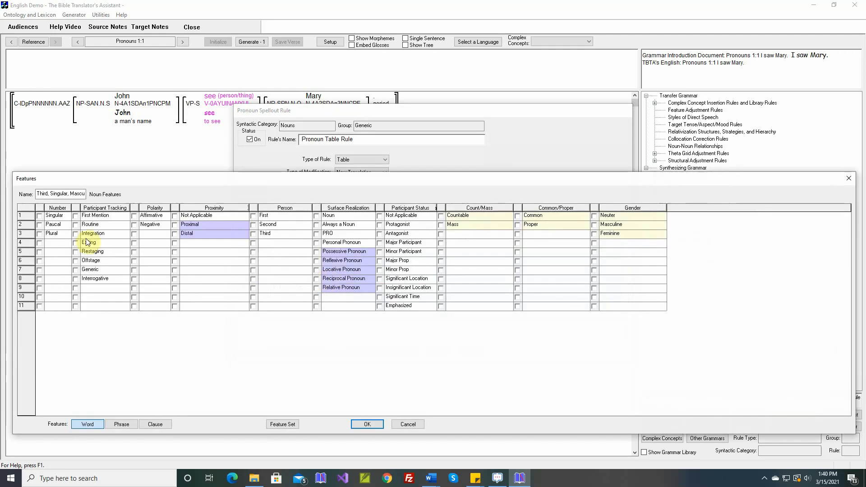
click(40, 216)
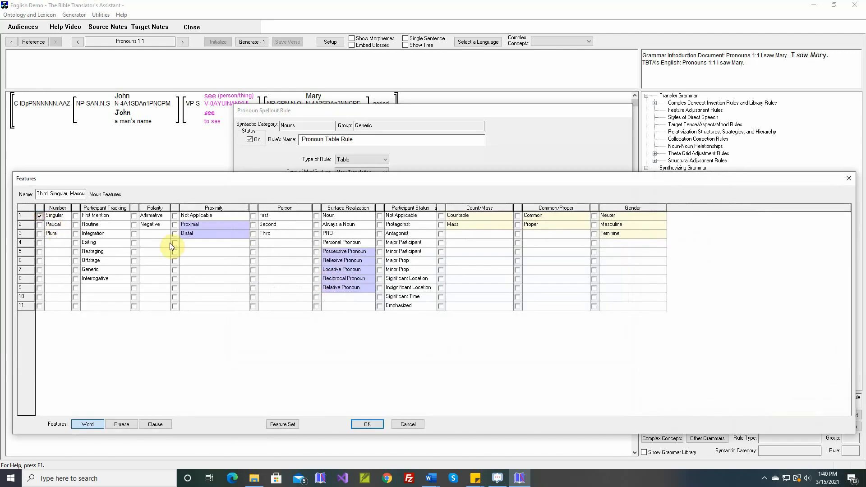
click(253, 234)
click(594, 224)
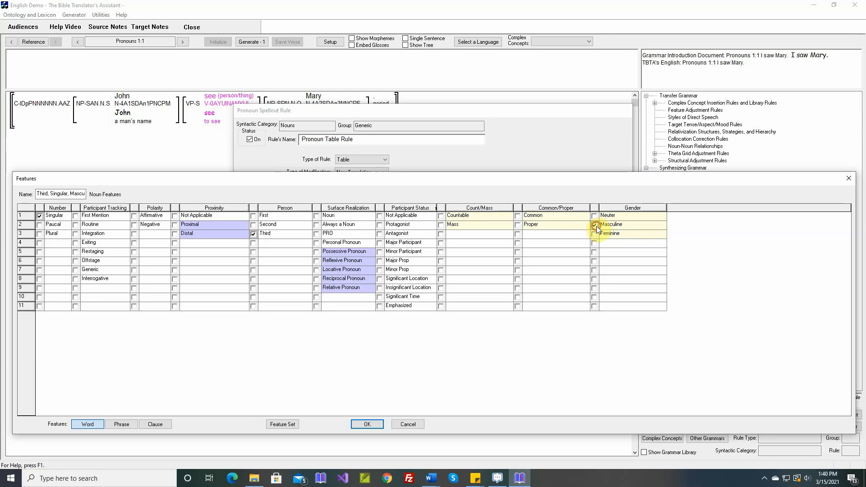
click(359, 423)
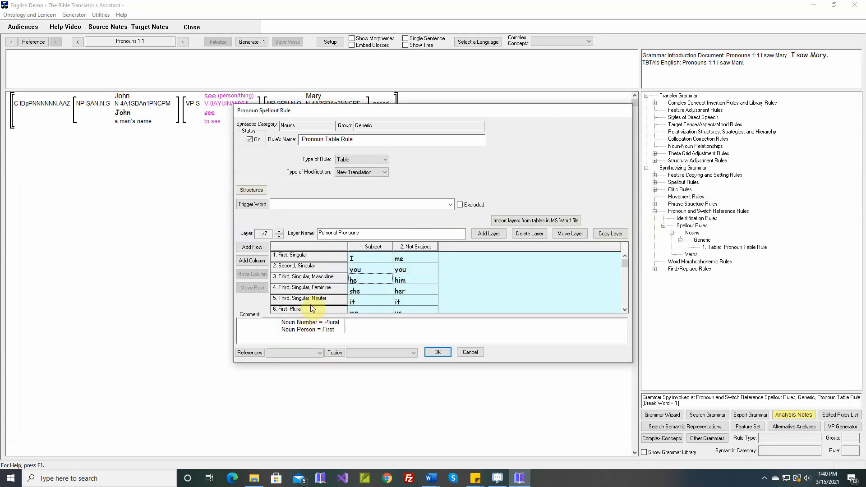
- Give the third singular feminine row of the Personal Pronouns layer the features Singular, Third and Feminine
double_click(319, 288)
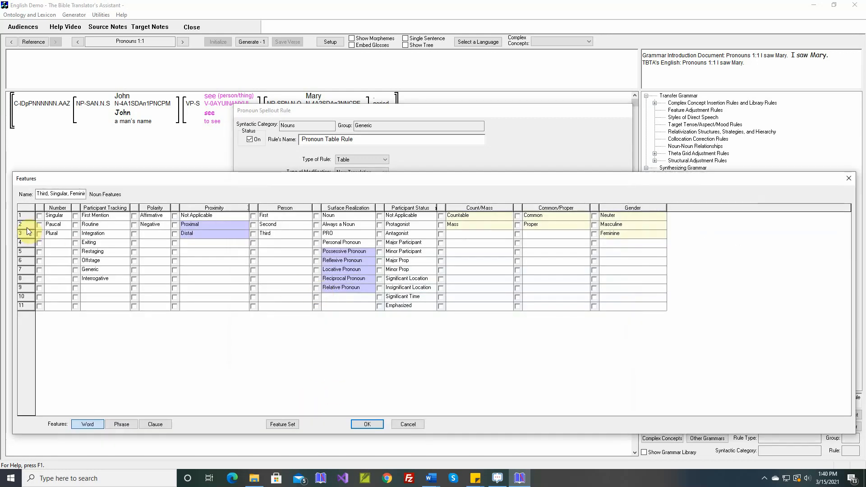
click(40, 216)
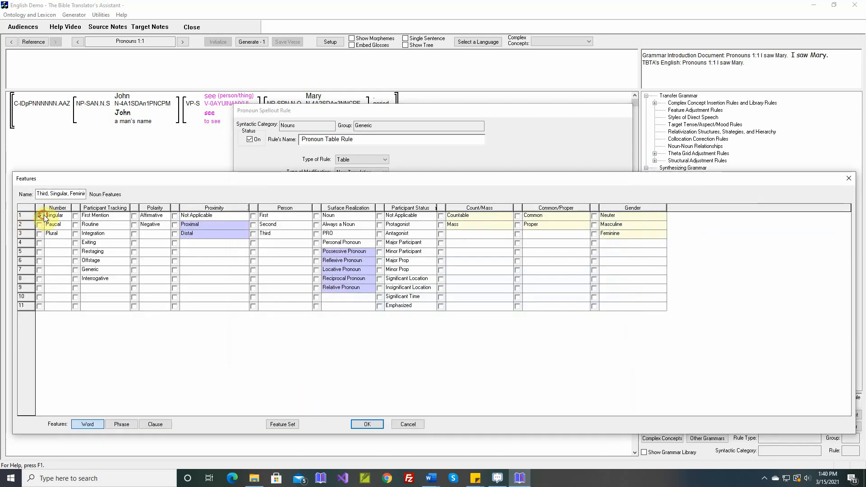
click(253, 233)
click(594, 234)
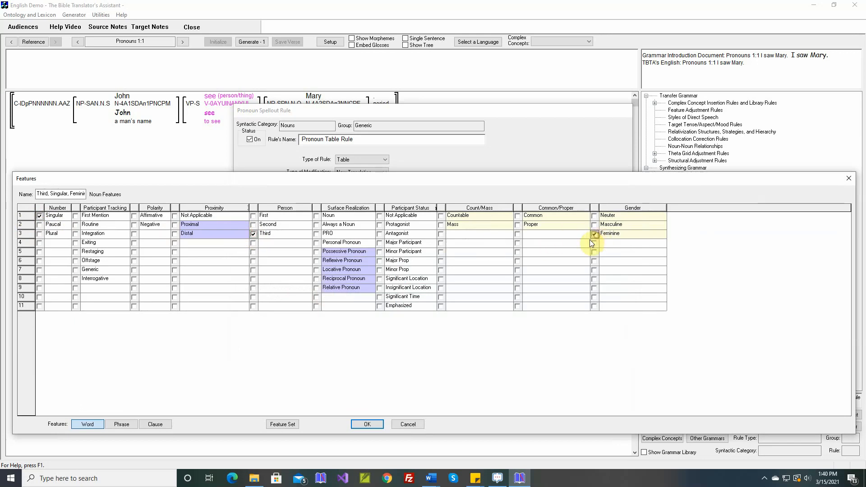
click(366, 424)
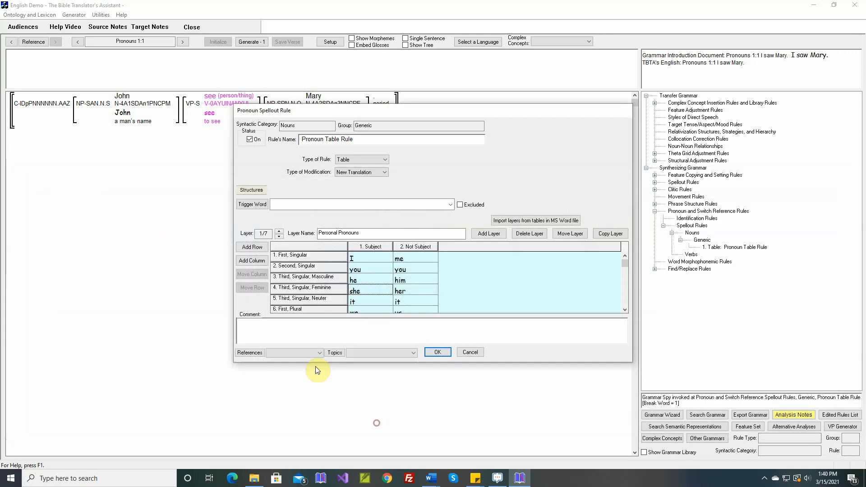
- Give the third singular neuter row of the Personal Pronouns layer the features Singular, Third and Neuter
double_click(303, 300)
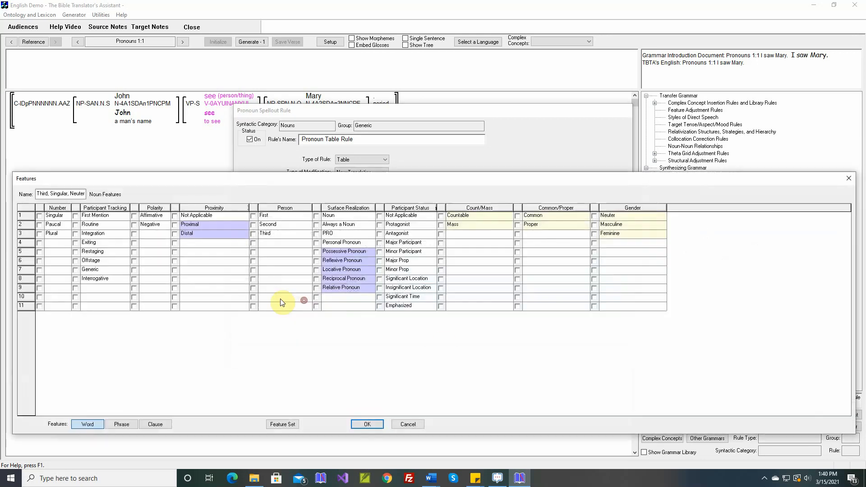
click(39, 216)
click(253, 234)
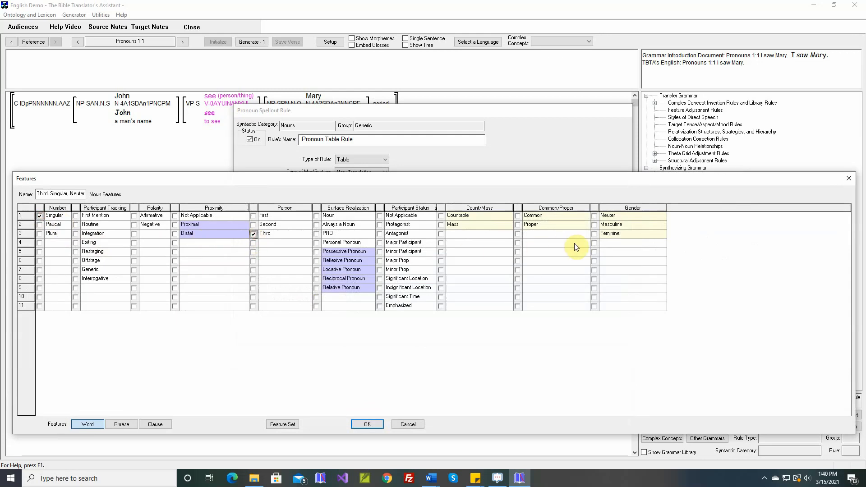
click(594, 216)
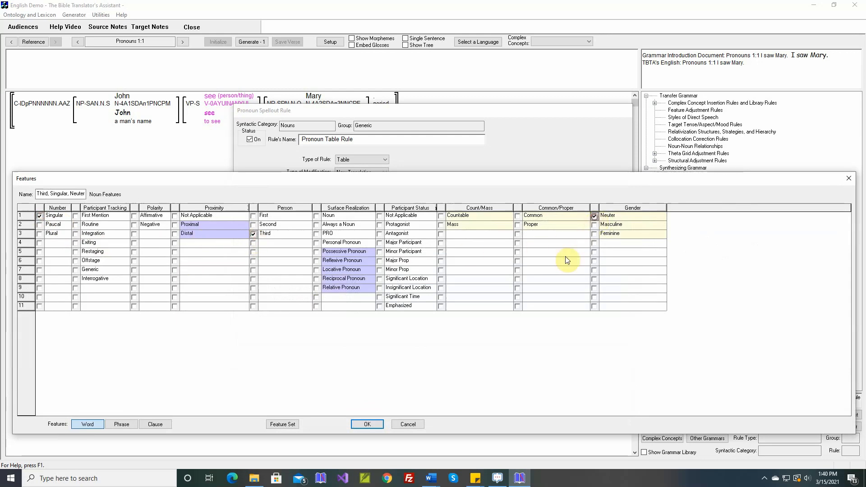
click(373, 422)
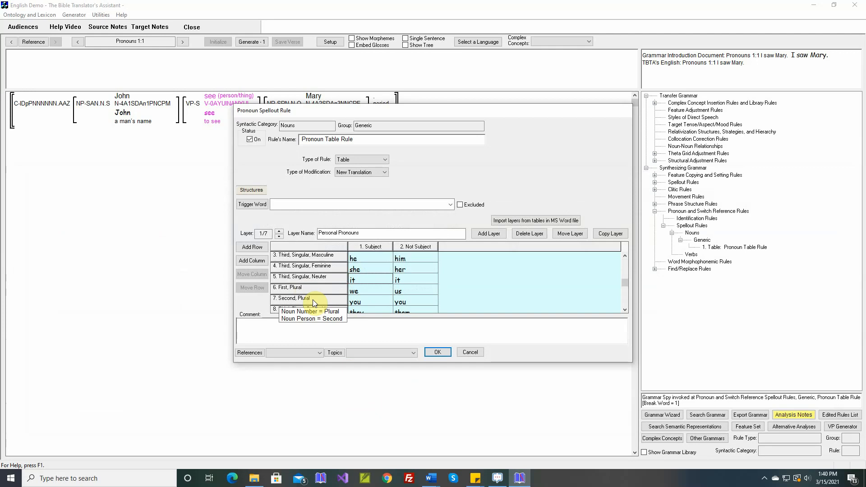
- Check the remaining Personal Pronouns rows, and in the Possessive Pronouns layer assign Third and Masculine to the third masculine row
scroll(316, 311, down, 2)
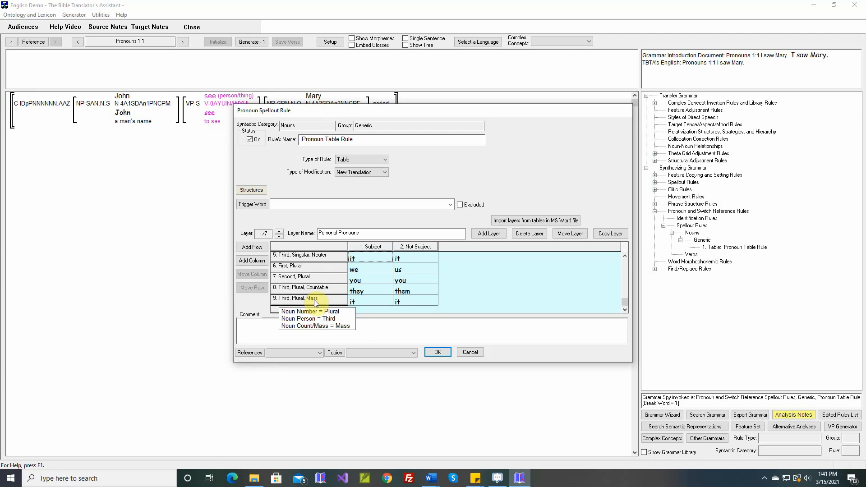
scroll(314, 299, up, 2)
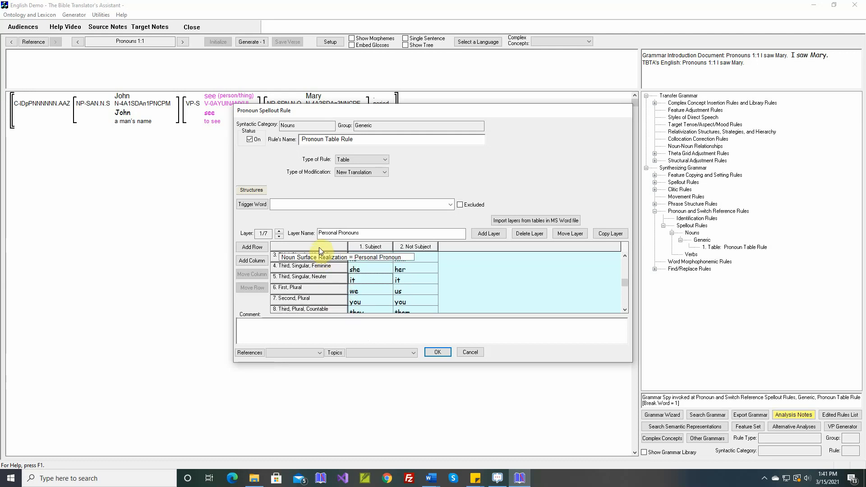
click(280, 231)
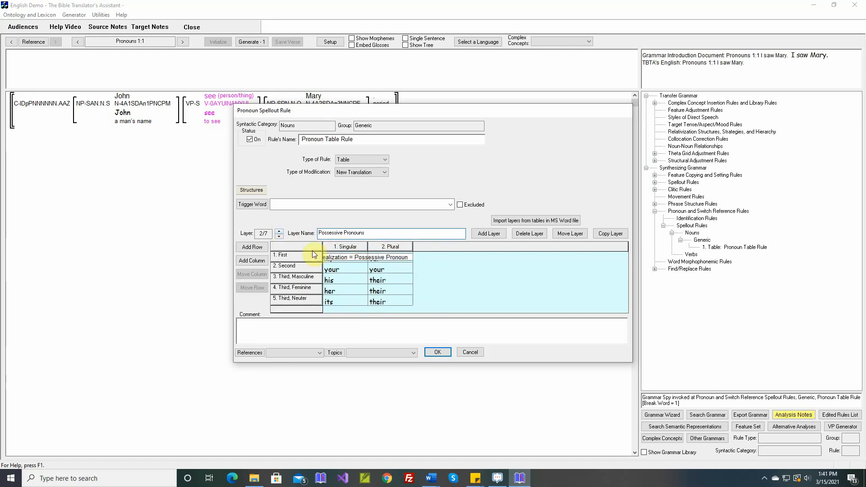
double_click(300, 278)
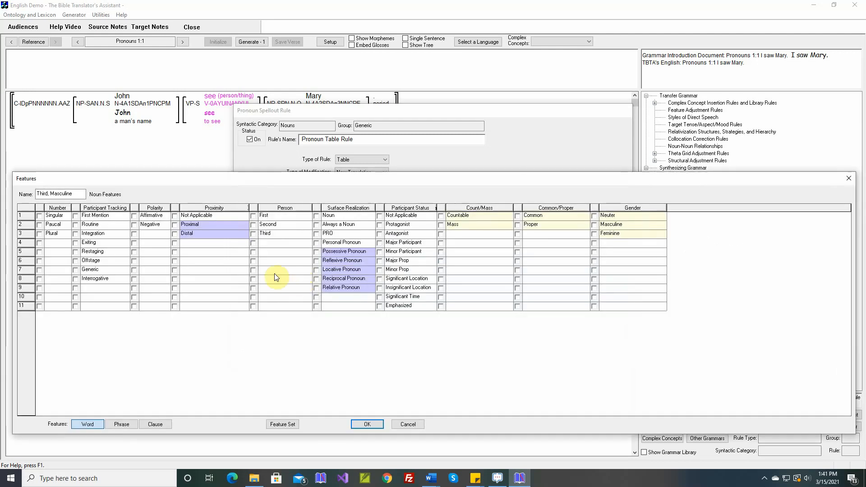
click(254, 235)
click(595, 225)
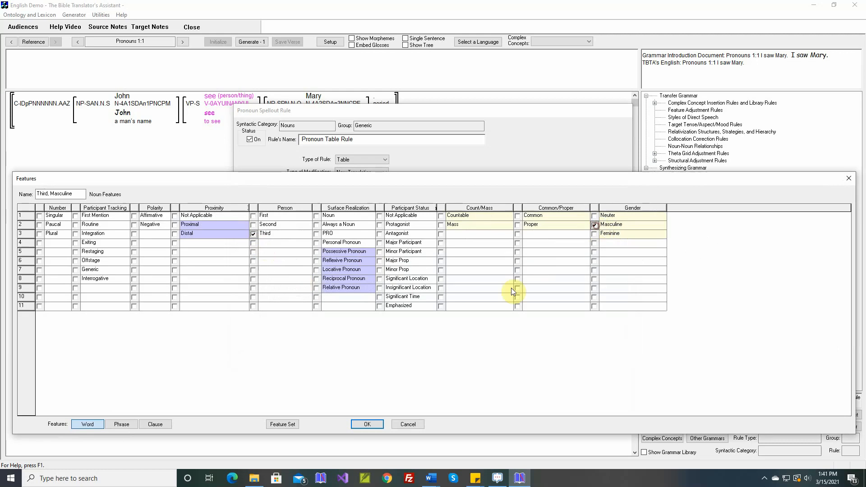
click(374, 423)
- Assign the Third person and Feminine gender features to the third feminine row of the Possessive Pronouns layer
double_click(305, 292)
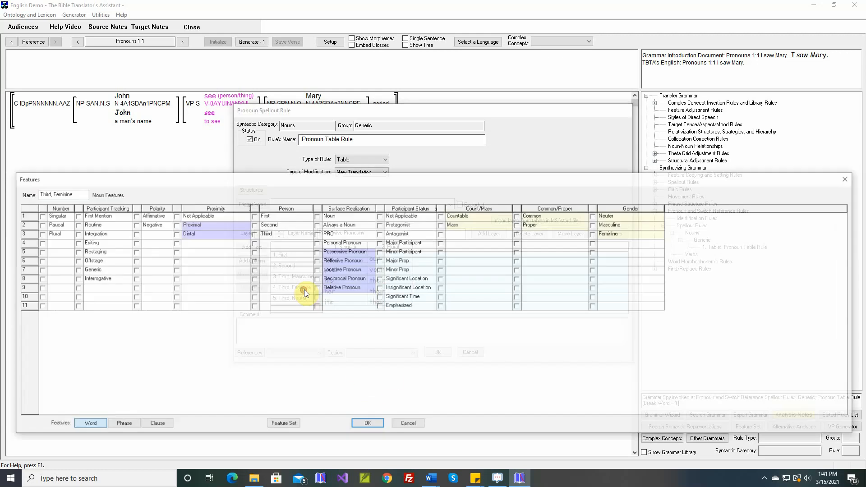
click(253, 234)
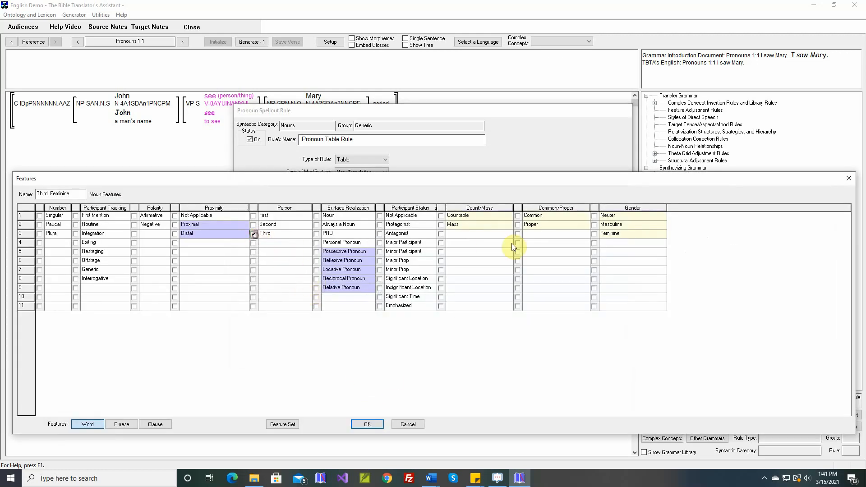
click(594, 236)
click(378, 426)
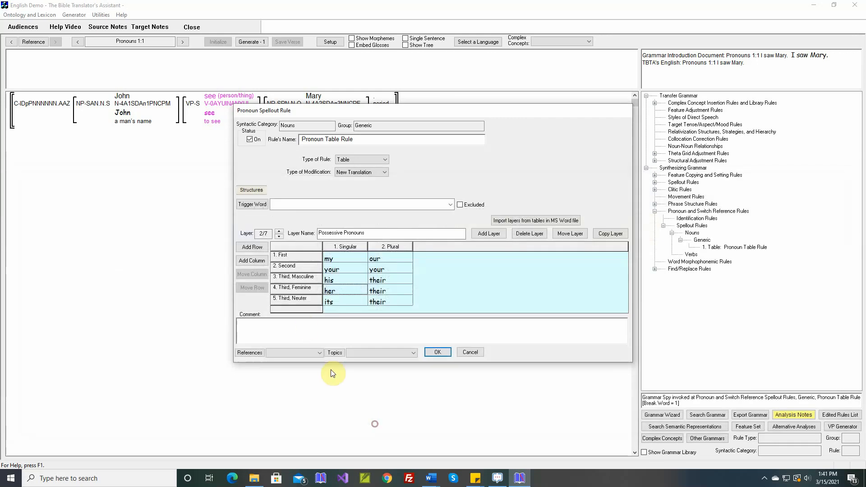
- Assign the Third person and Neuter gender features to the third neuter row of the Possessive Pronouns layer
double_click(306, 300)
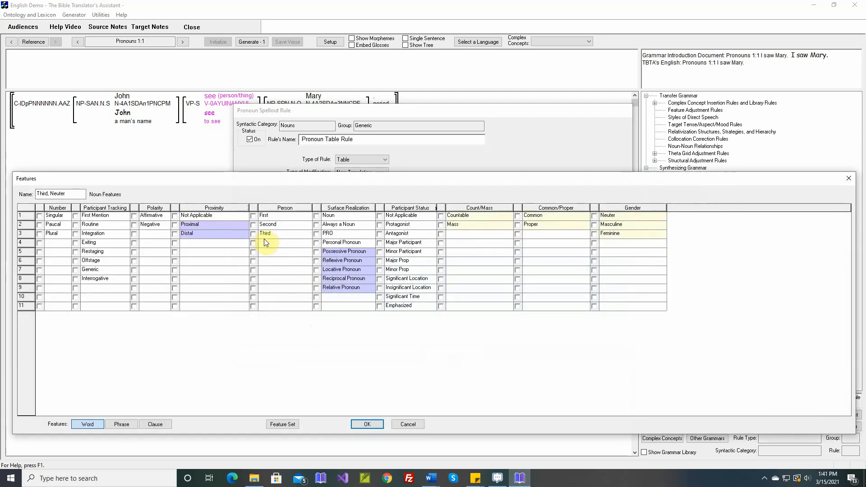
click(253, 234)
click(594, 216)
click(368, 424)
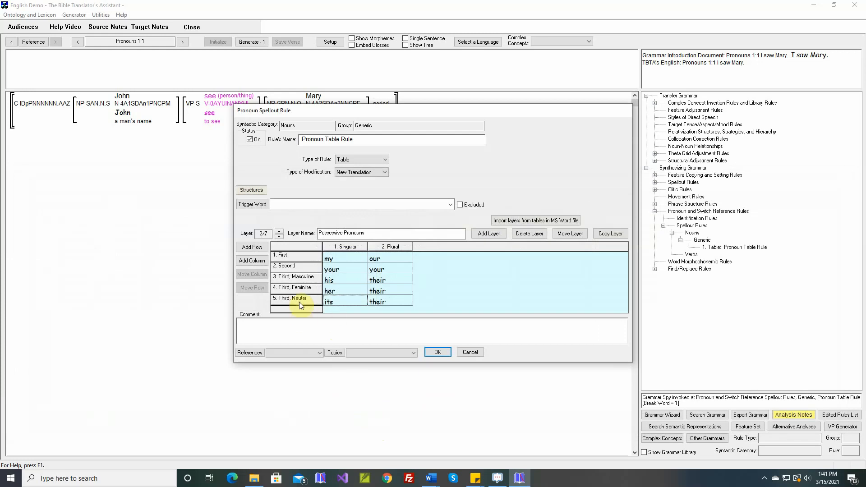
- In the Reflexive Pronouns layer, assign the Third person and Masculine gender features to the third masculine row
mouse_move(299, 289)
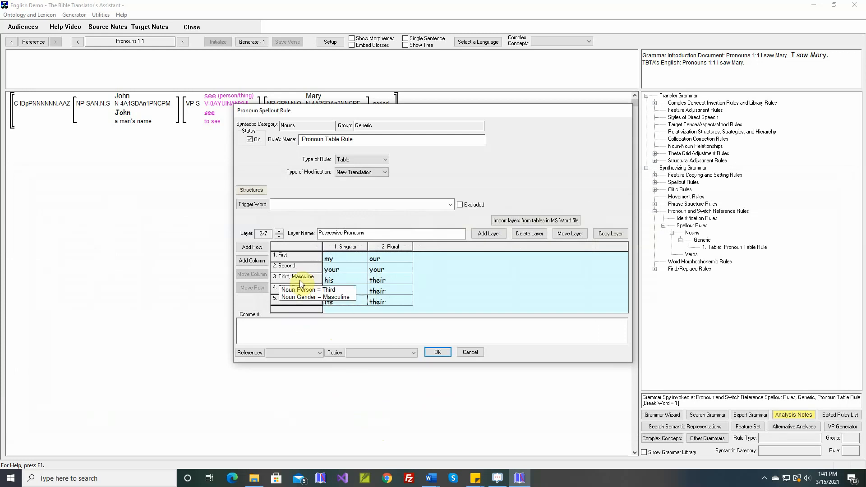
mouse_move(299, 249)
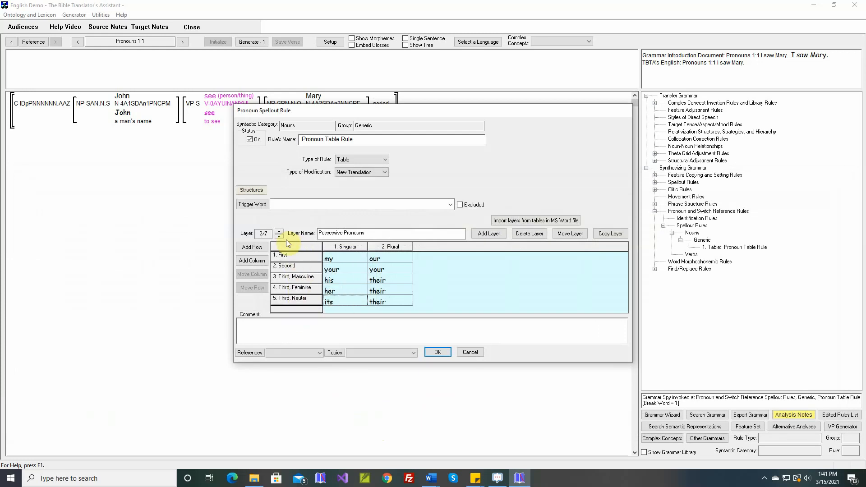
click(279, 234)
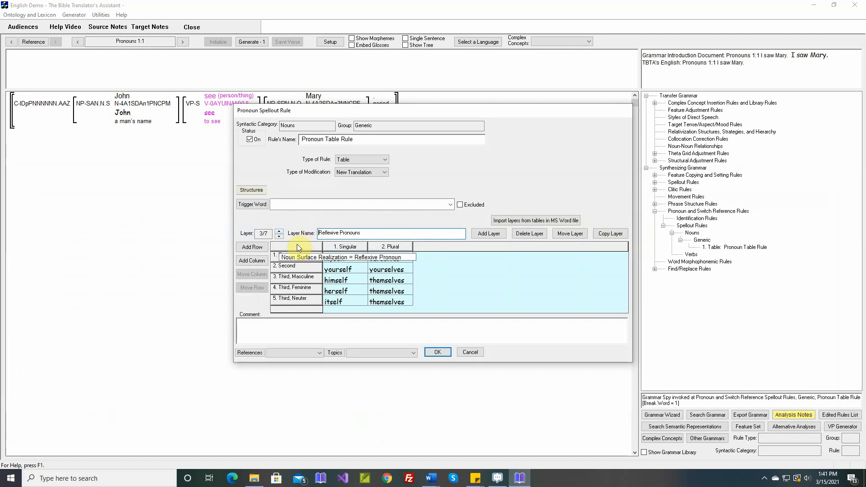
mouse_move(295, 272)
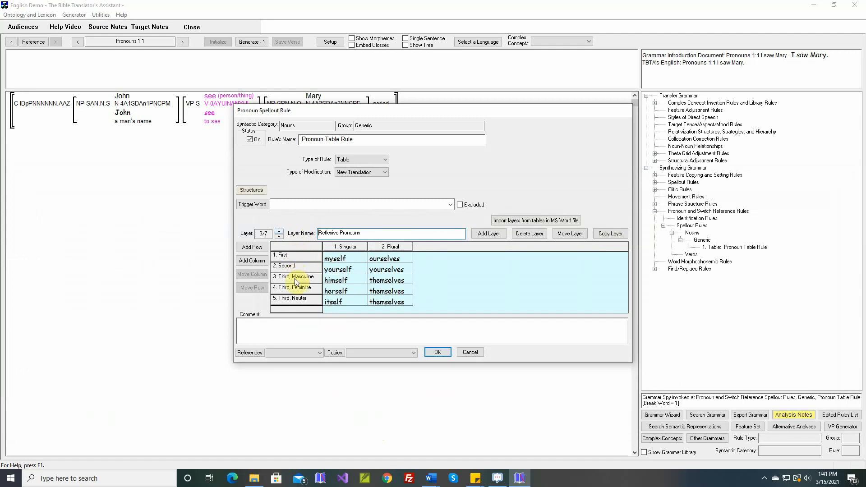
double_click(296, 279)
click(252, 233)
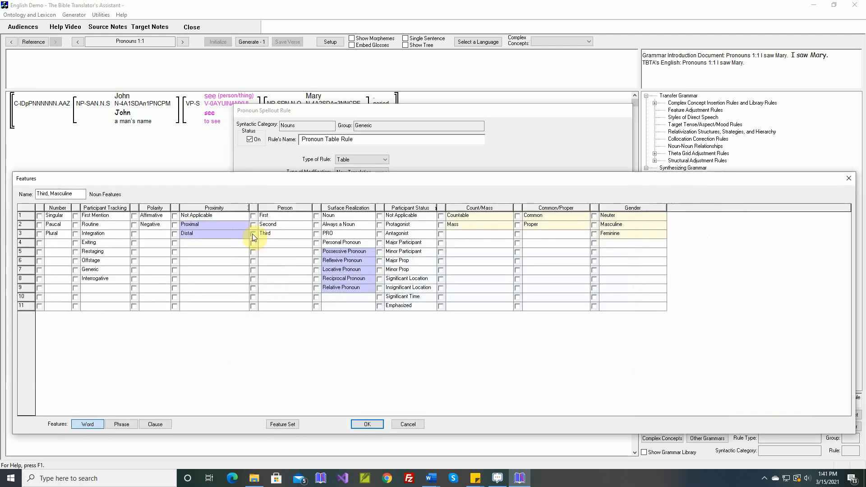
click(594, 225)
click(377, 424)
- Assign the Third person and Feminine gender features to the third feminine row of the Reflexive Pronouns layer
double_click(313, 289)
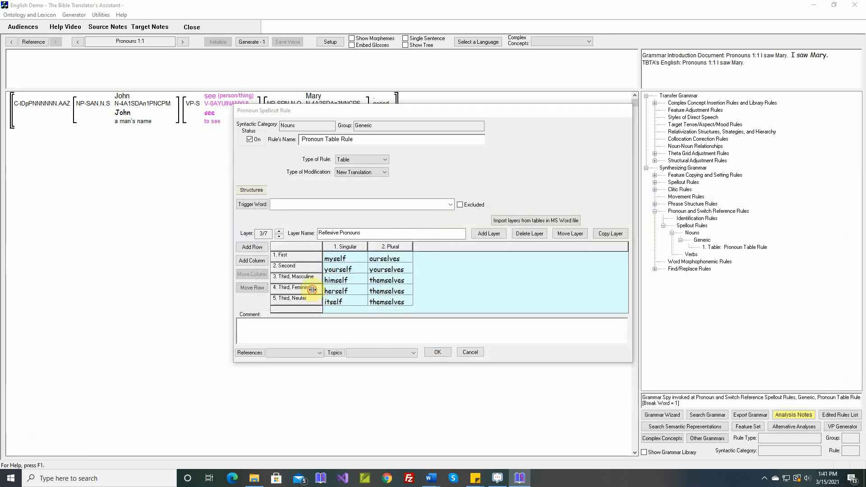
click(253, 234)
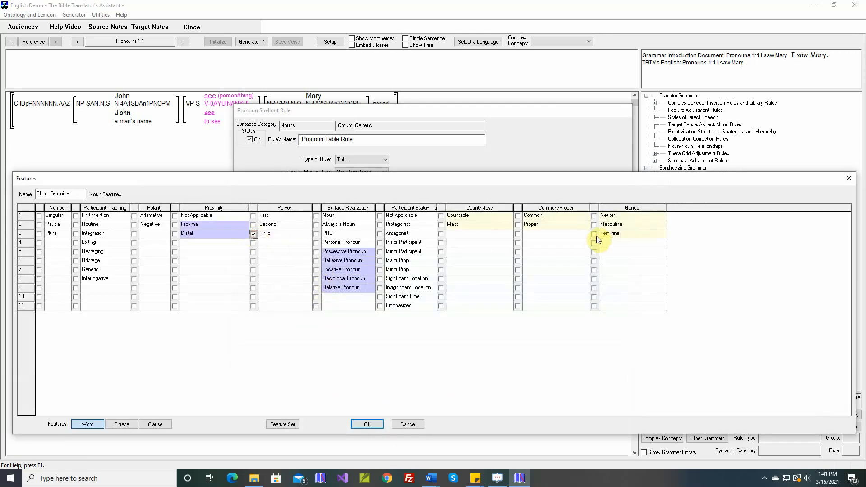
click(594, 234)
click(380, 425)
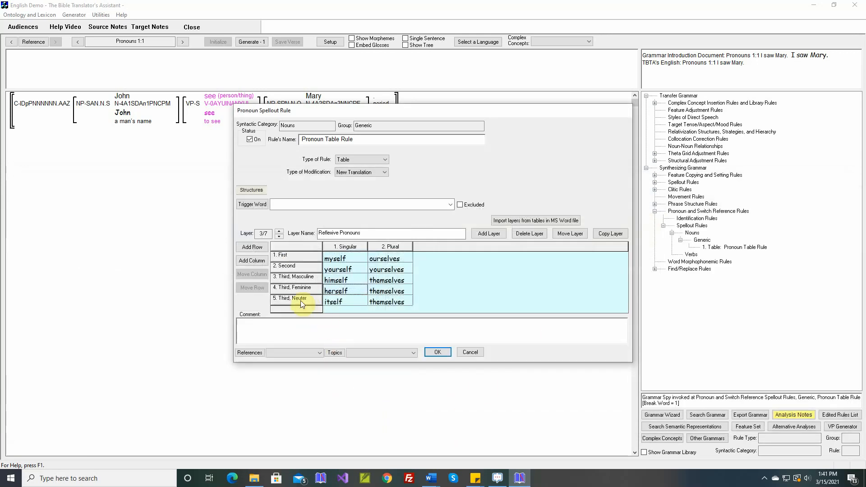
- Assign the Third person and Neuter gender features to the third neuter row of the Reflexive Pronouns layer
double_click(293, 298)
click(253, 234)
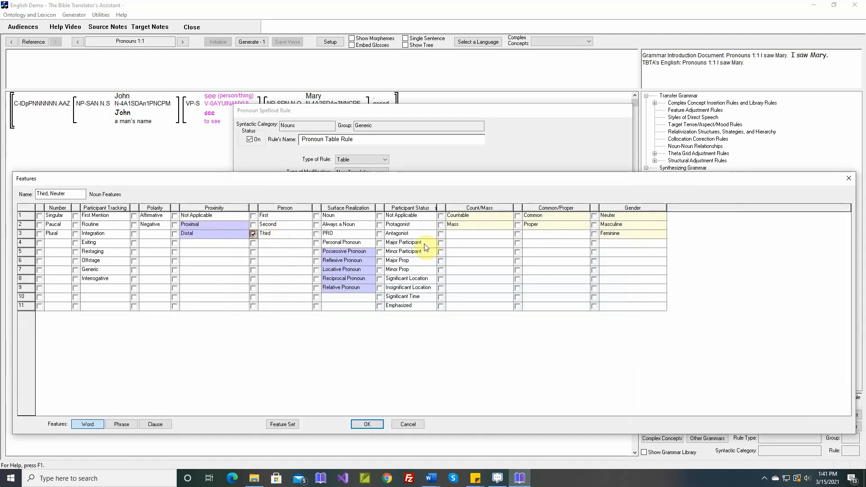
click(594, 216)
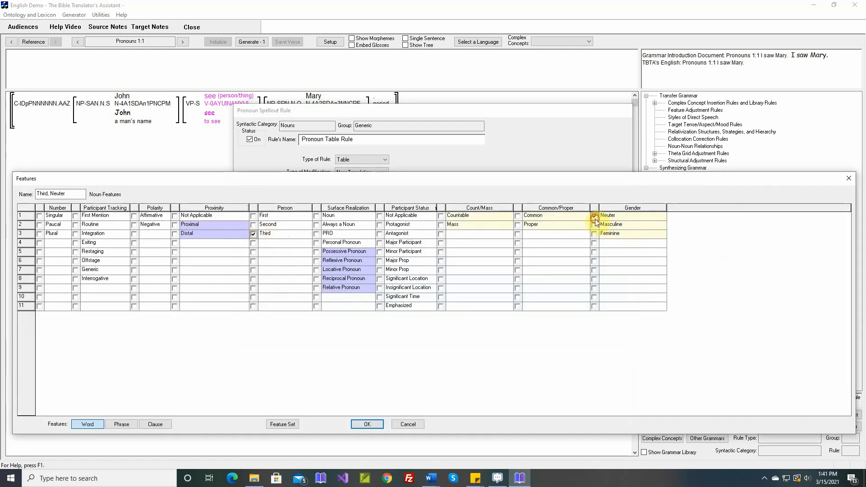
click(379, 427)
mouse_move(308, 299)
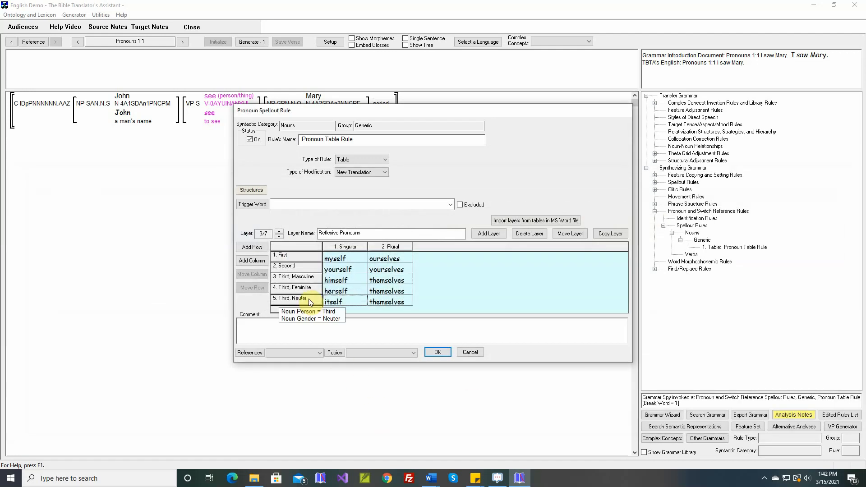
- Check the features assigned in the Reflexive, Locative, Reciprocal, Relative and PRO layers, and save the pronoun table rule
mouse_move(312, 259)
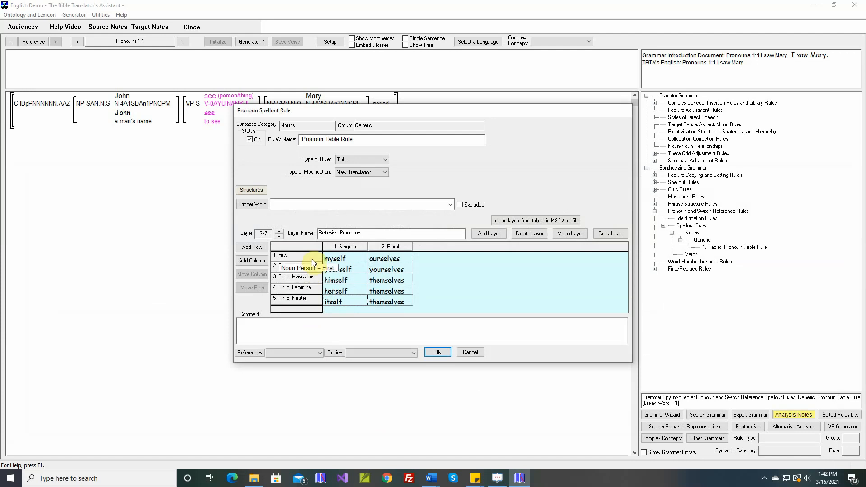
mouse_move(358, 245)
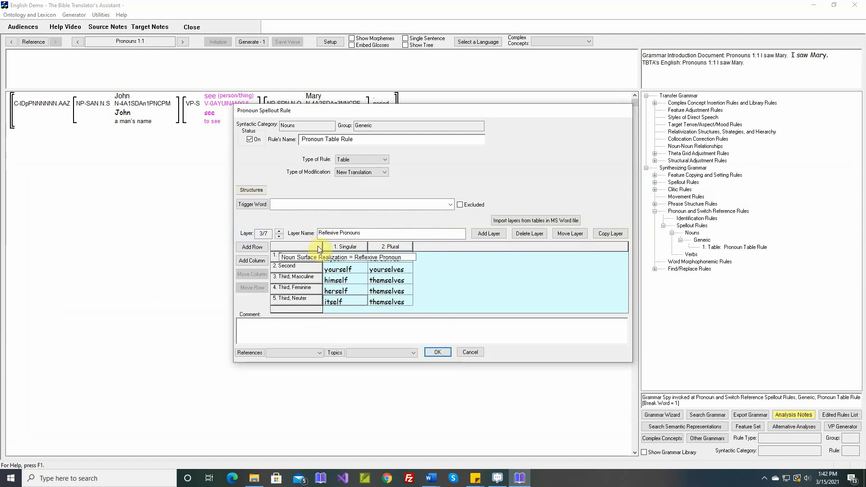
click(279, 230)
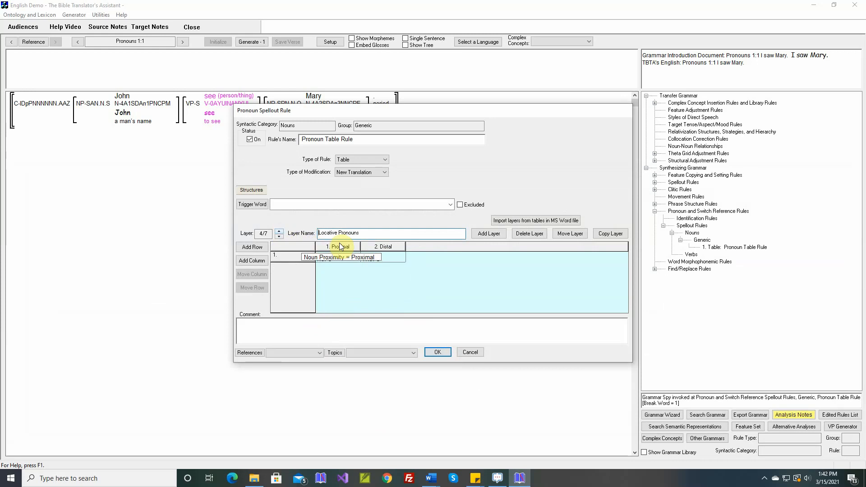
mouse_move(305, 251)
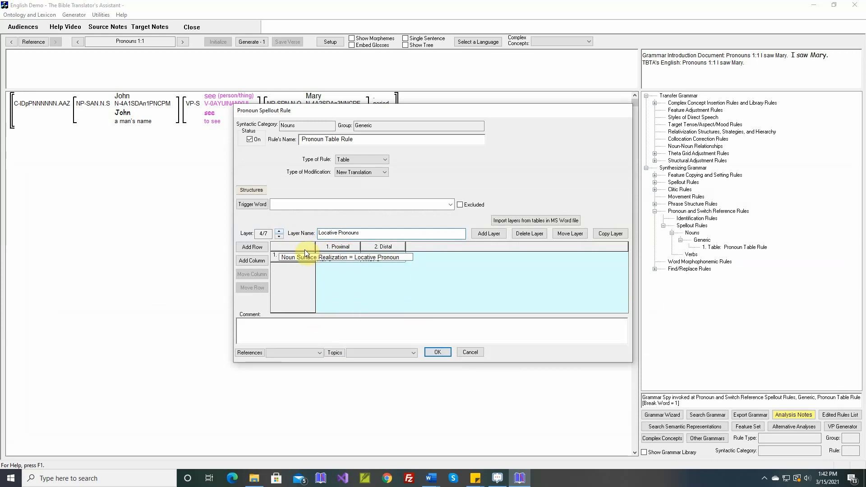
click(279, 232)
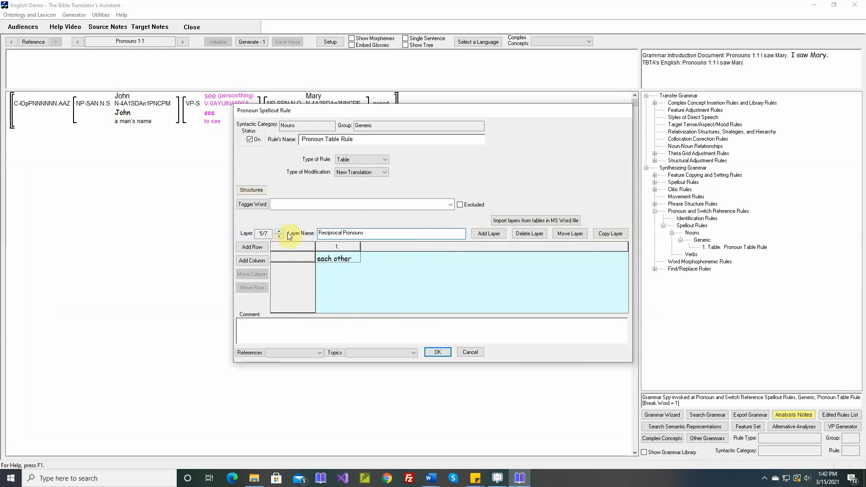
mouse_move(302, 248)
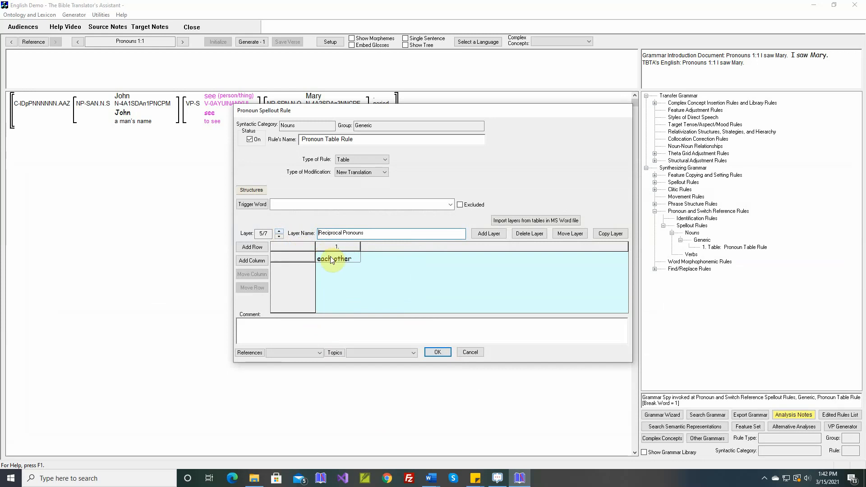
click(280, 233)
mouse_move(289, 244)
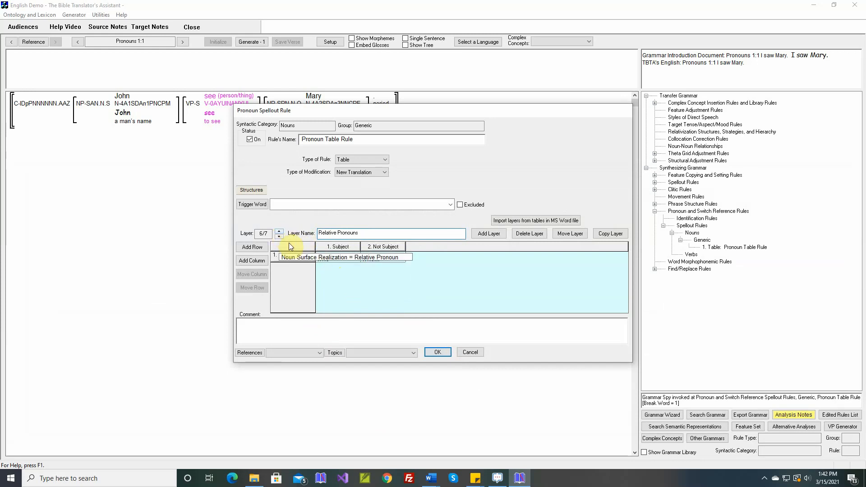
mouse_move(342, 247)
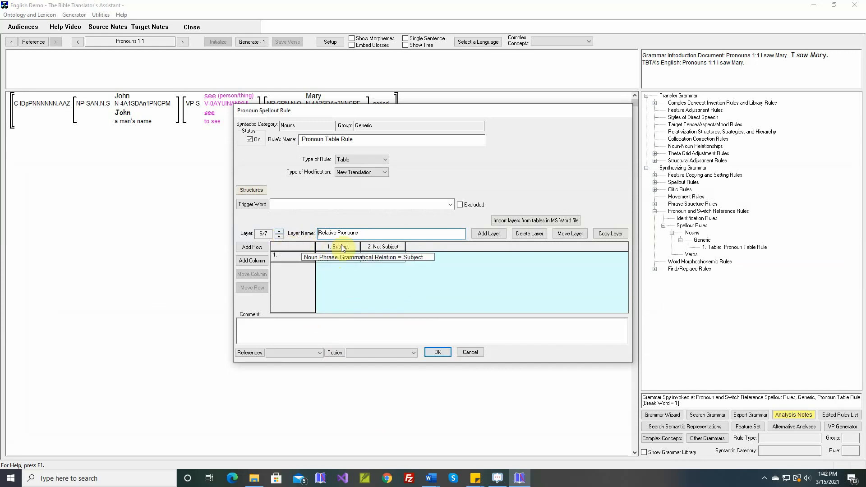
mouse_move(384, 248)
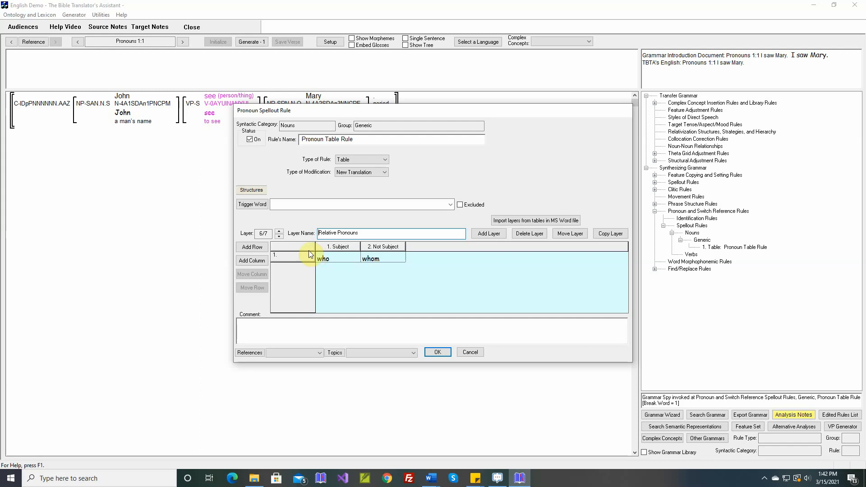
click(279, 231)
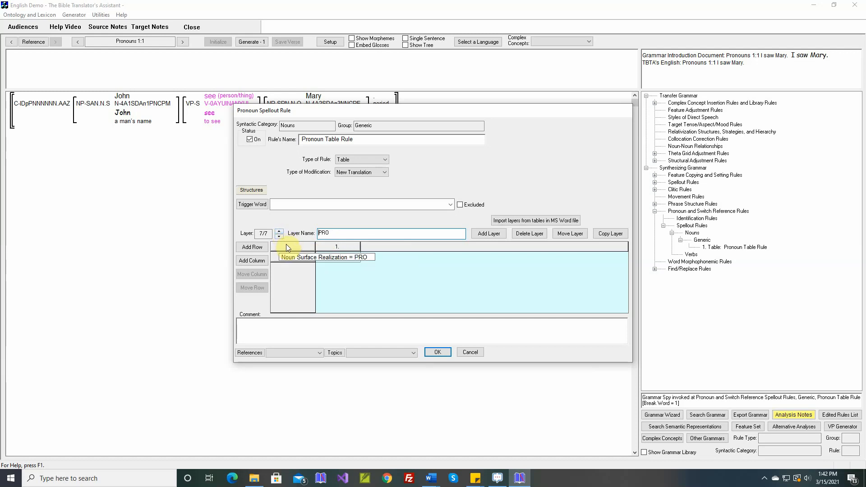
click(437, 353)
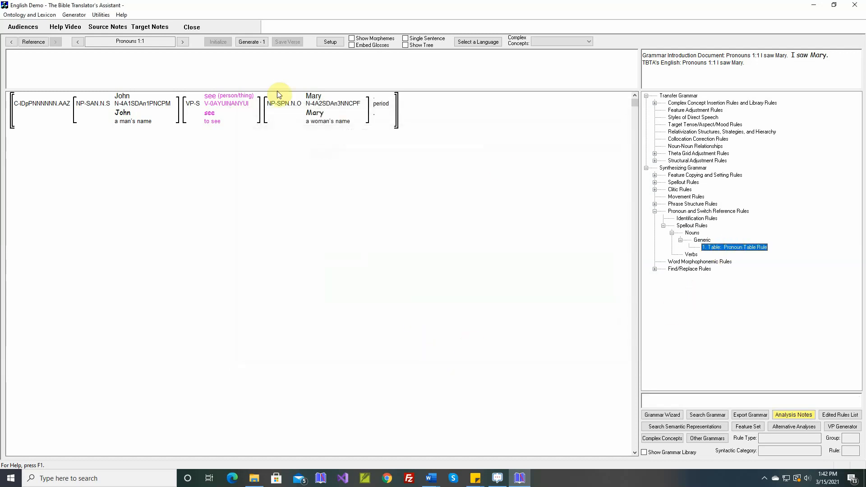
- Open the Generate Text view and set the text range from Pronouns 1:1 to Pronouns 1:37
click(75, 15)
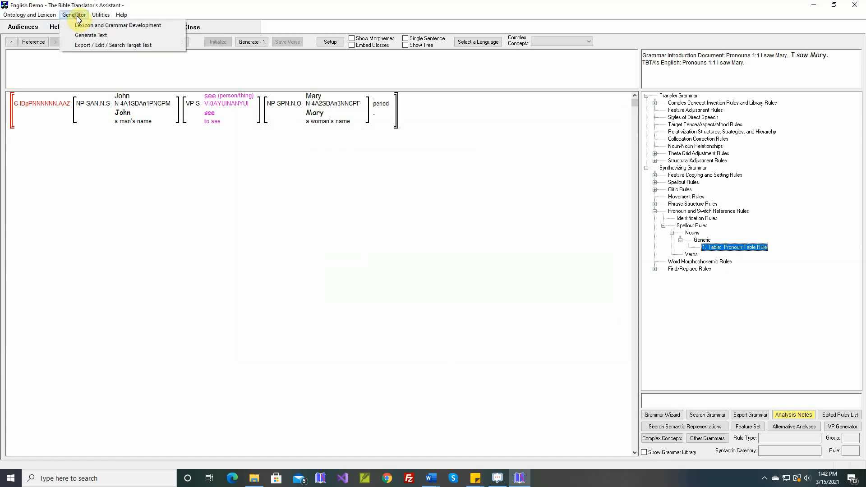
click(84, 36)
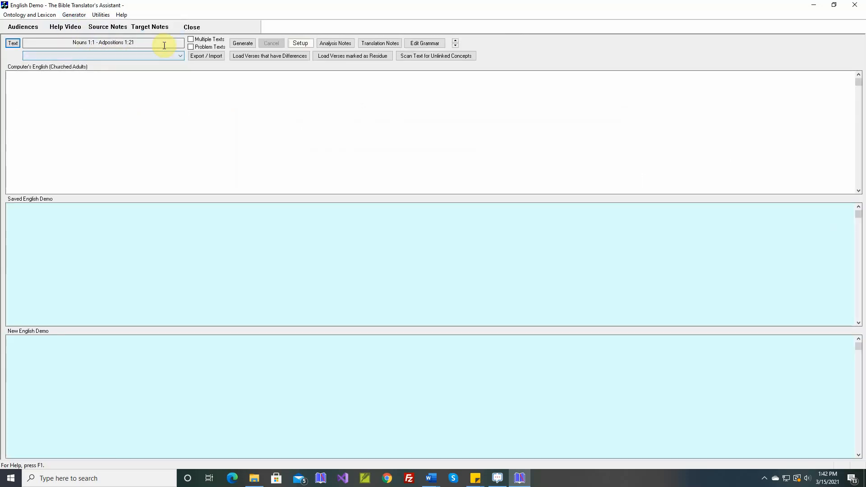
click(13, 43)
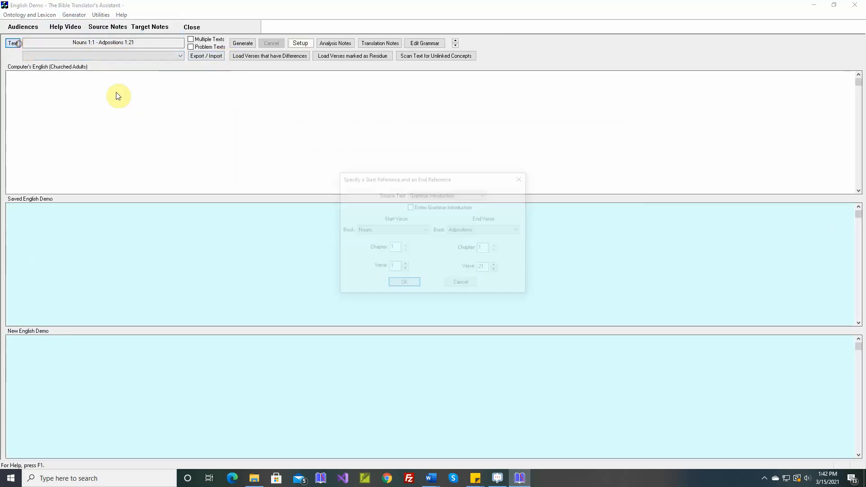
click(404, 228)
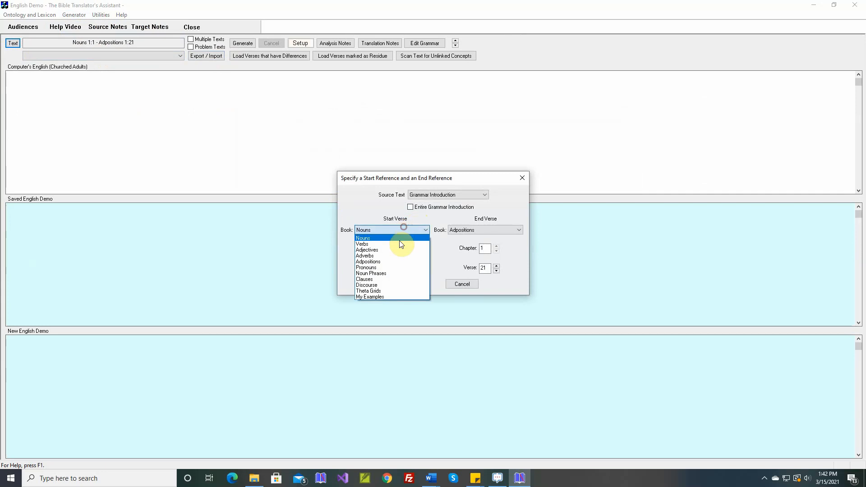
click(389, 267)
click(502, 230)
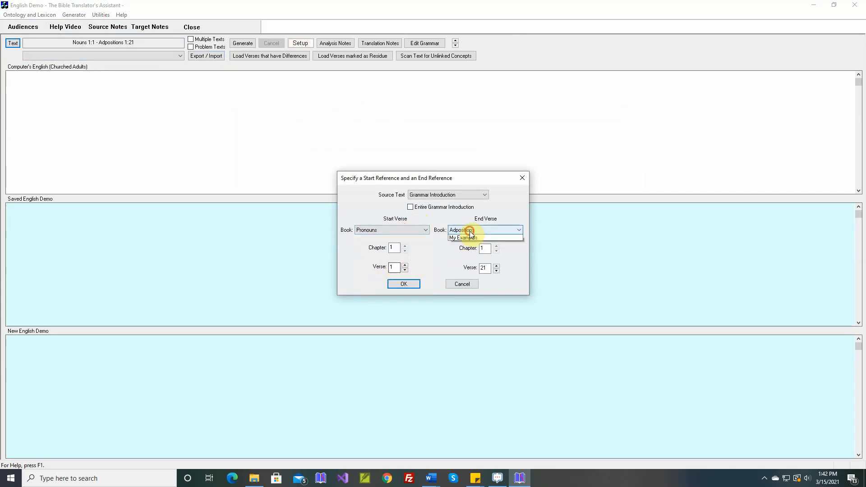
click(465, 267)
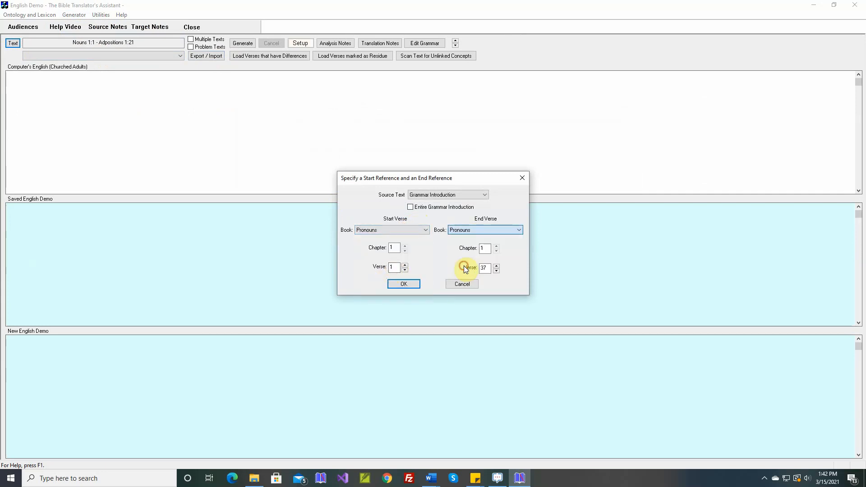
click(403, 284)
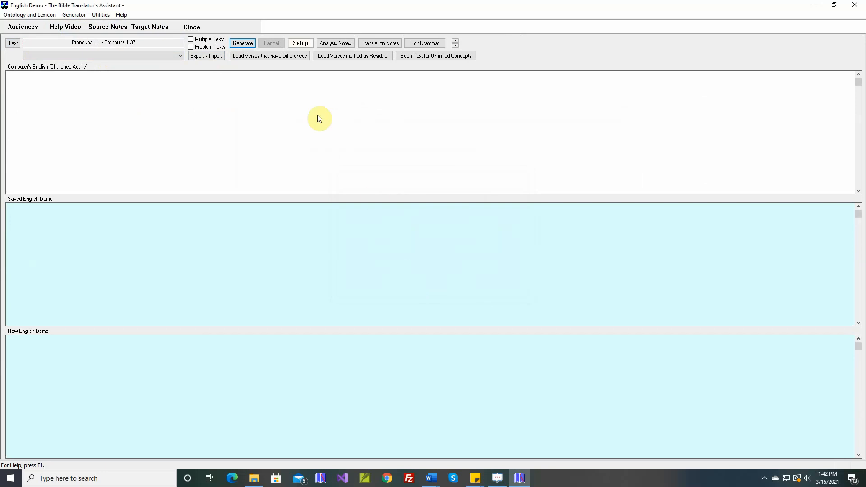
- Set the text output to Save the Text and generate the selected Pronouns verses
click(294, 44)
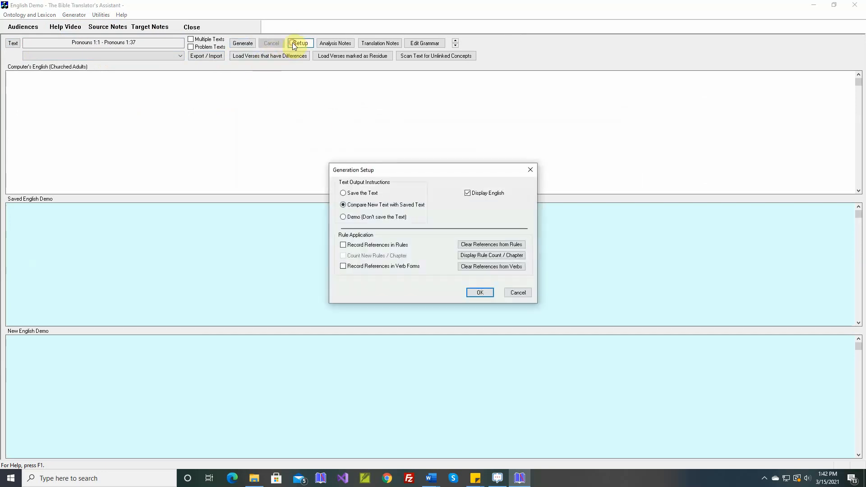
click(359, 197)
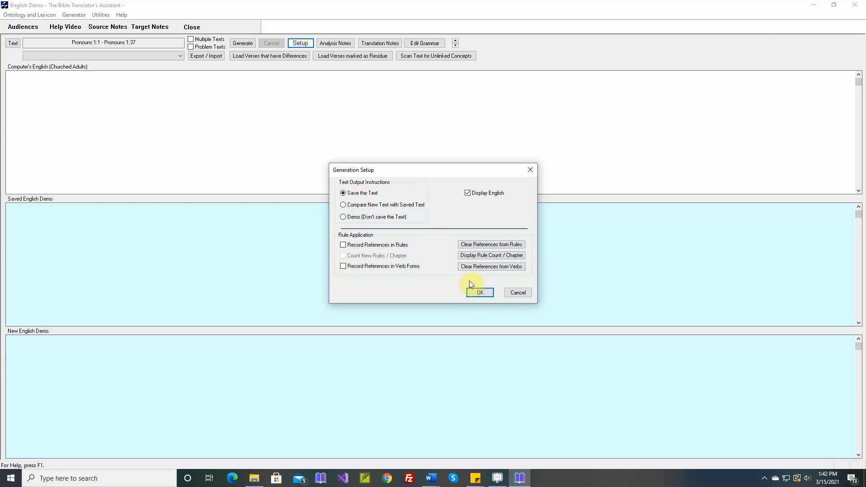
click(477, 292)
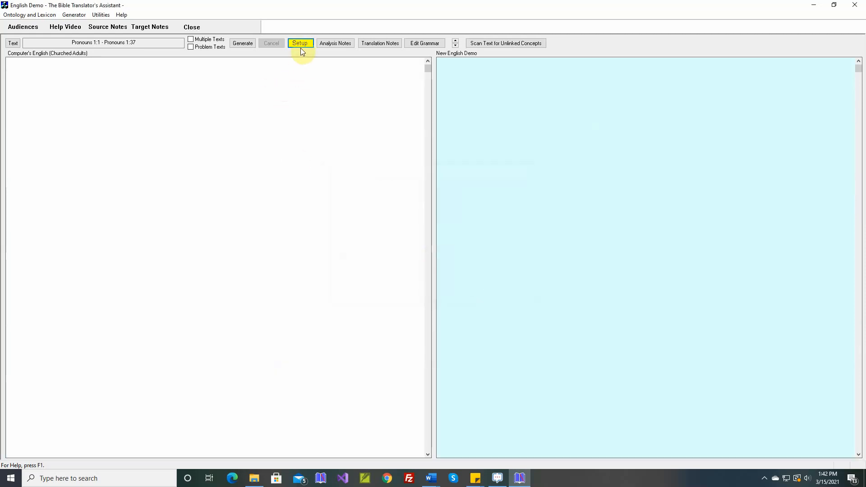
click(242, 44)
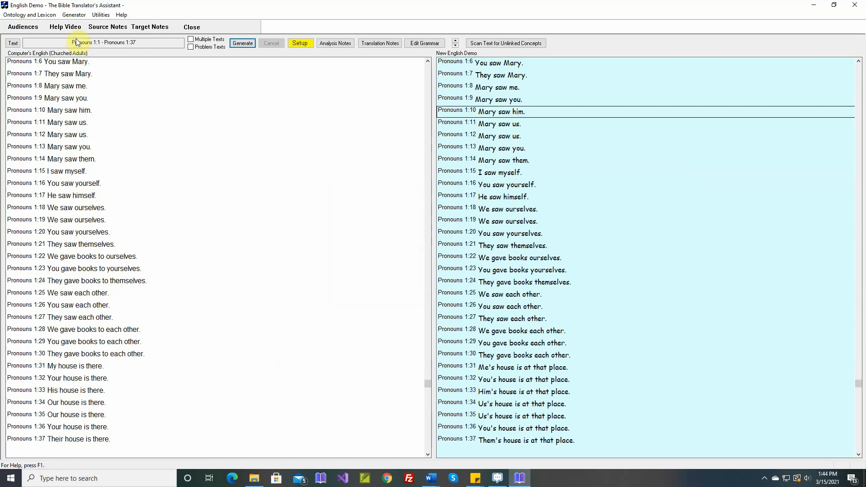
- Open the saved target text and compare verse Pronouns 1:22 with its translation from the Word document
click(74, 15)
click(85, 45)
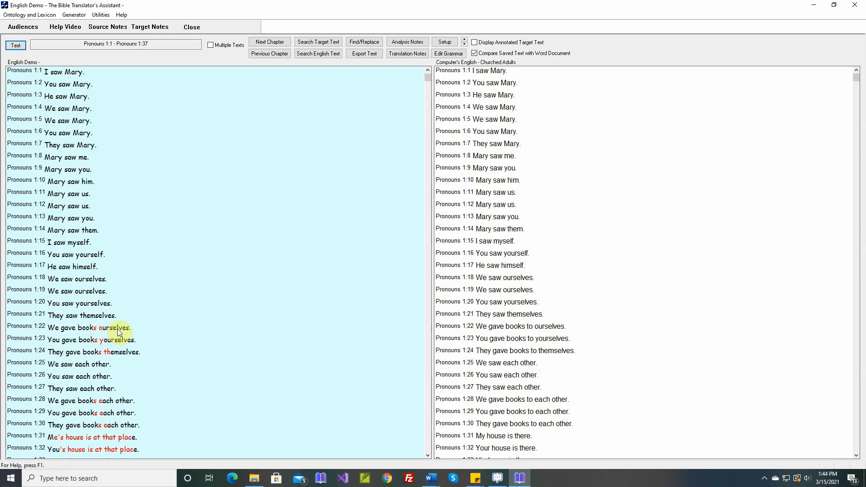
right_click(83, 331)
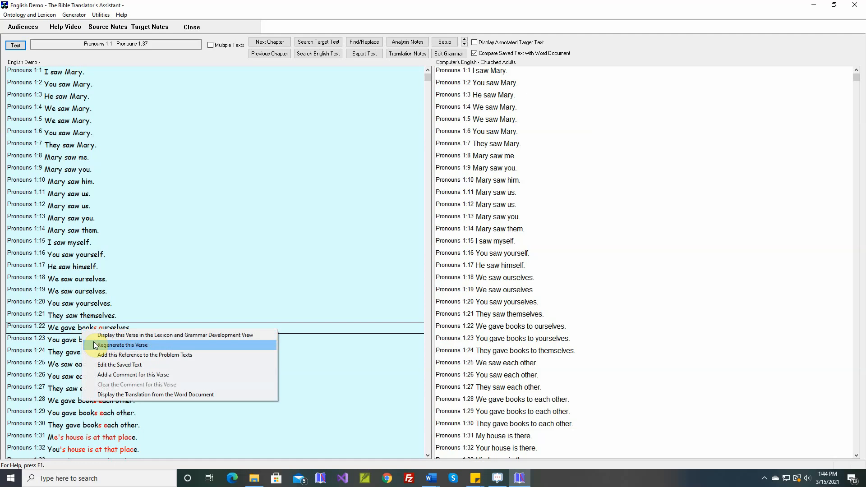
click(117, 395)
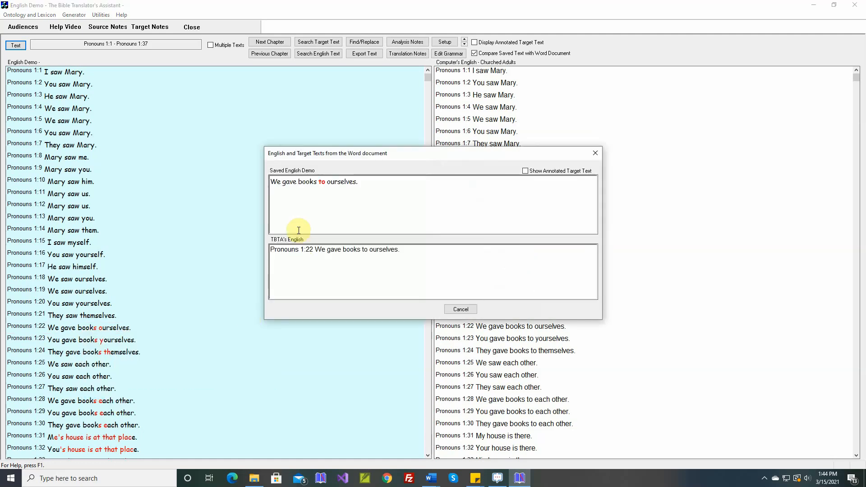
click(460, 309)
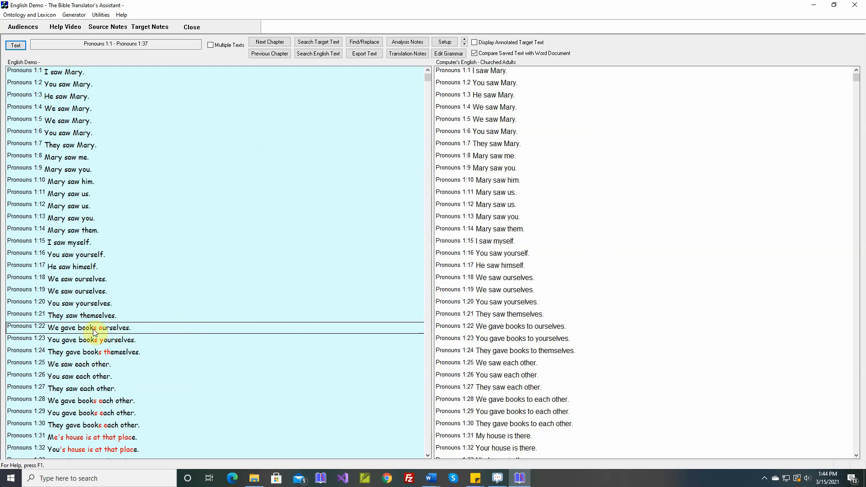
- Display Pronouns 1:22 in the Lexicon and Grammar Development view and open the theta grid adjustment rule for the verb give
right_click(93, 329)
click(110, 334)
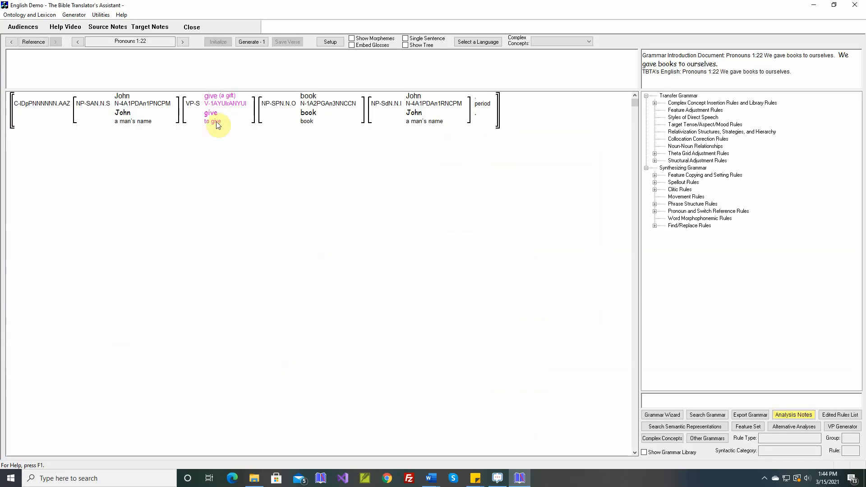
mouse_move(218, 102)
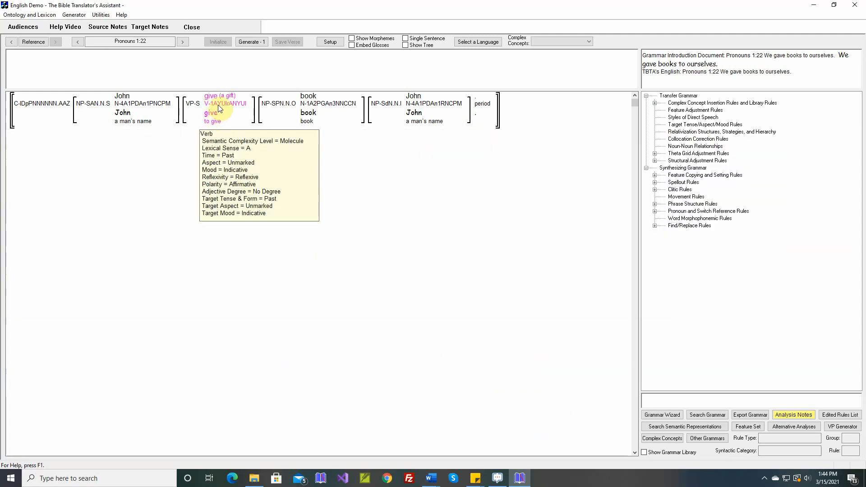
right_click(218, 103)
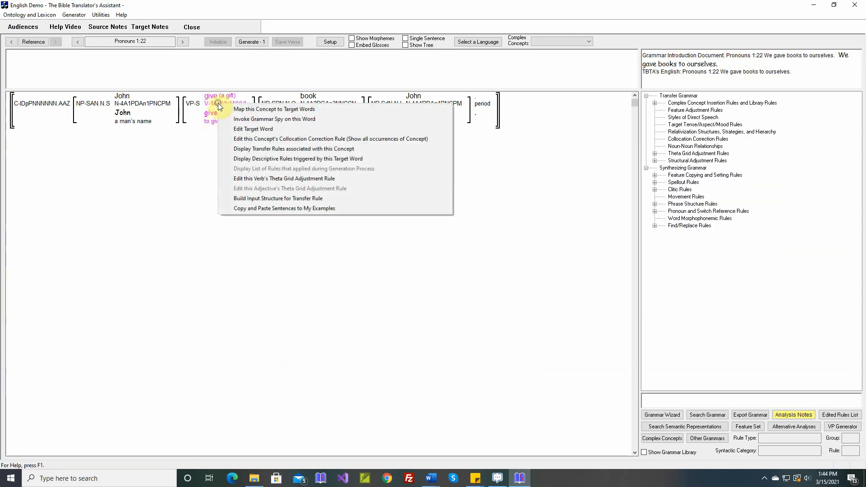
click(251, 178)
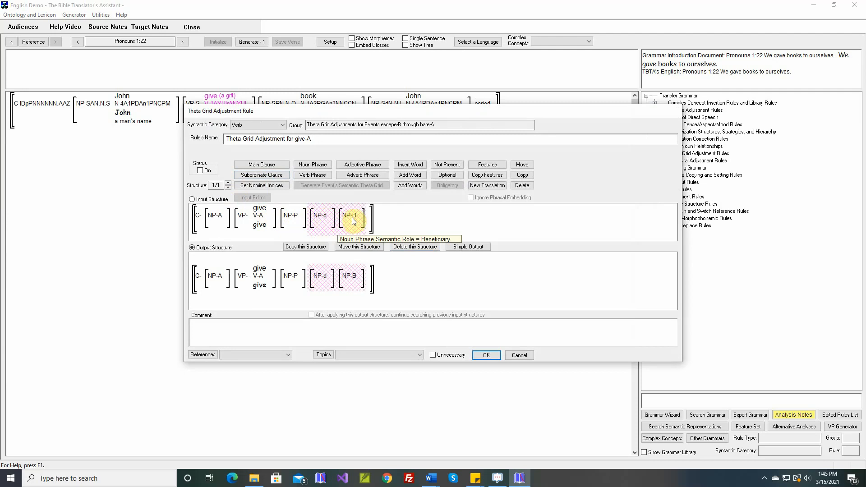
mouse_move(262, 214)
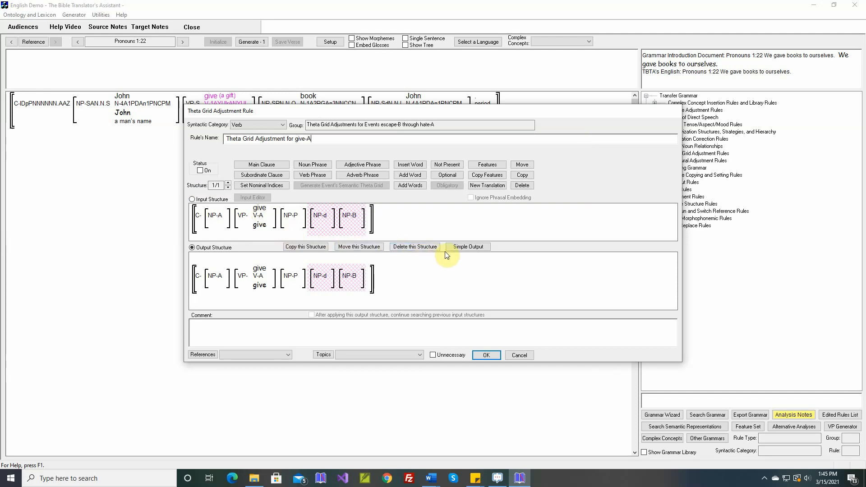
- In the simple output for give-A, set the Destination argument's grammatical relation to Indirect Object
click(467, 247)
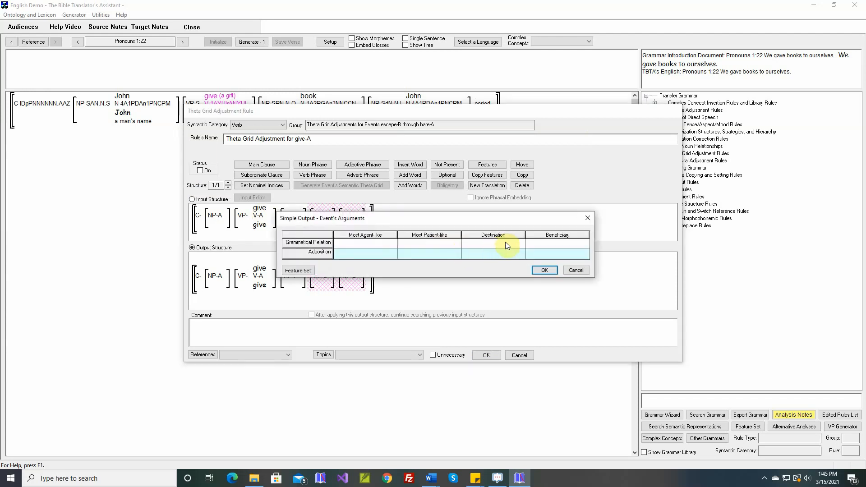
click(517, 245)
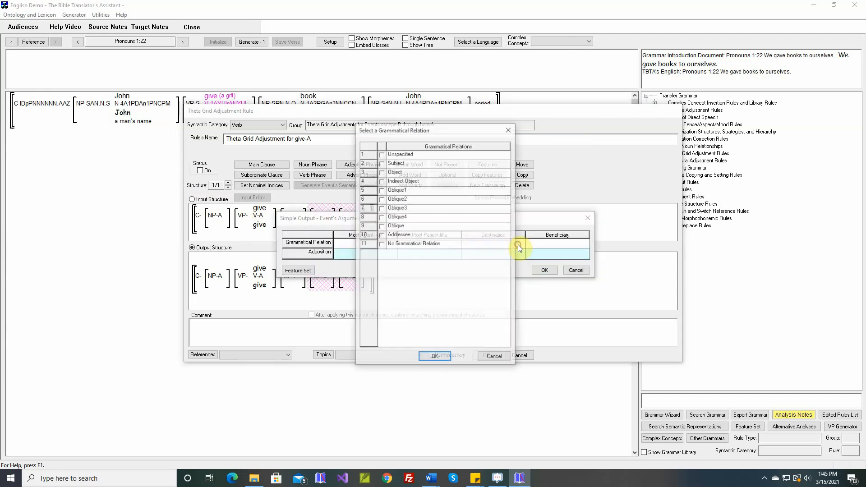
click(382, 182)
click(434, 357)
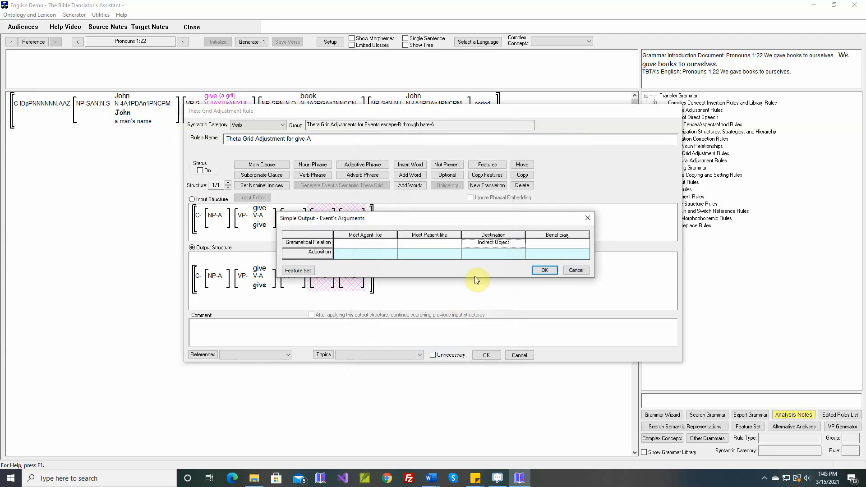
- Assign the adposition "to" to the Destination argument in give-A's simple output
click(491, 253)
click(453, 253)
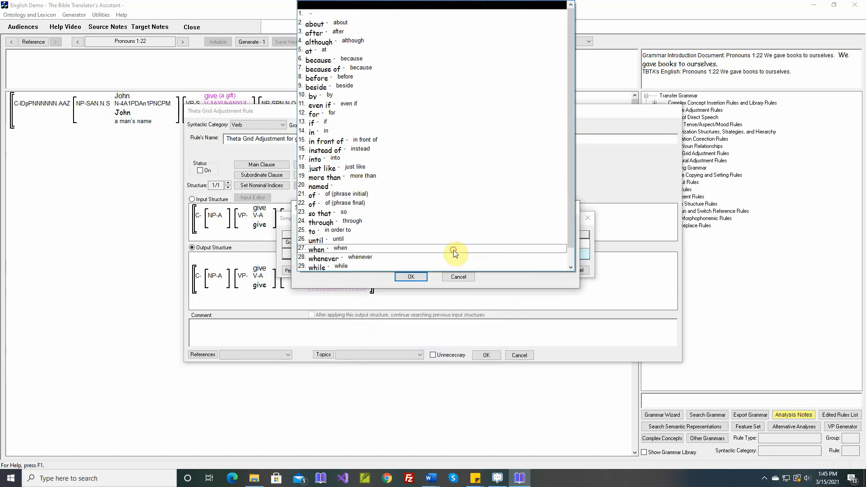
click(393, 231)
click(409, 276)
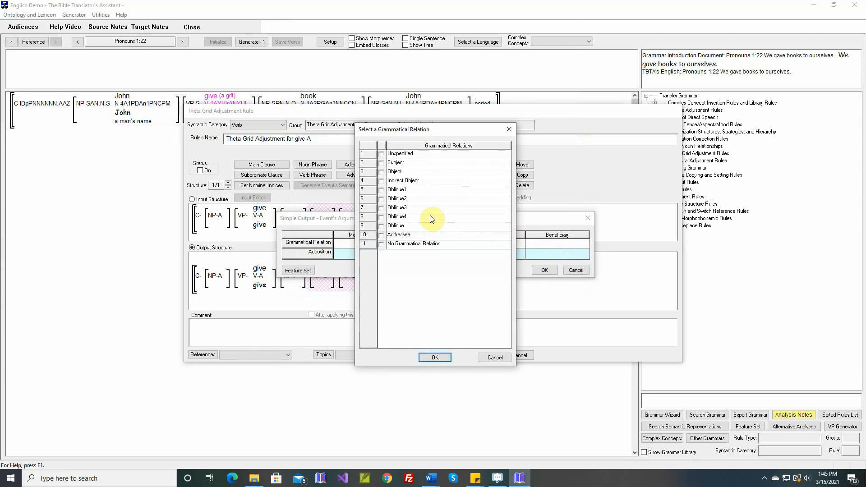
- Set the Beneficiary argument's grammatical relation to Oblique1 with the adposition "for", and apply the simple output
click(434, 357)
click(536, 270)
click(551, 255)
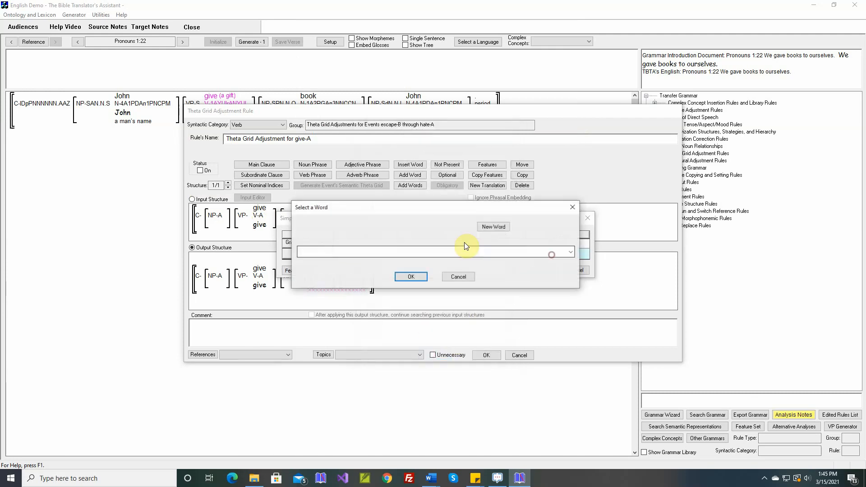
click(393, 253)
click(321, 113)
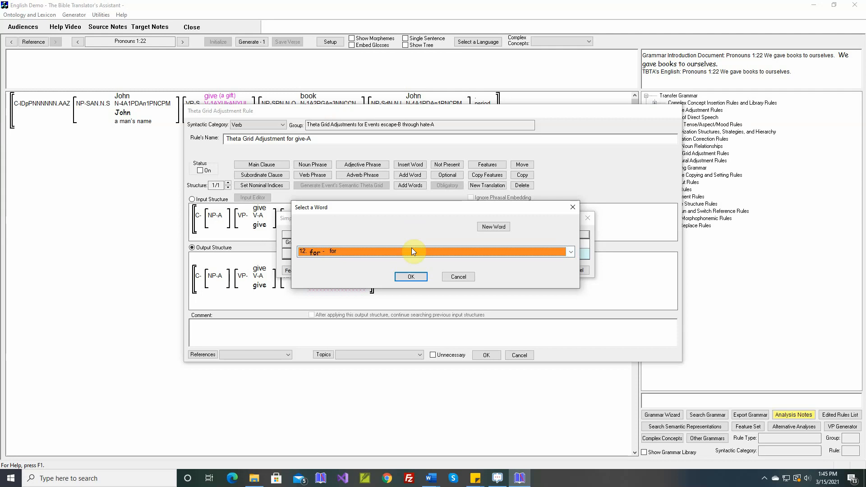
click(411, 276)
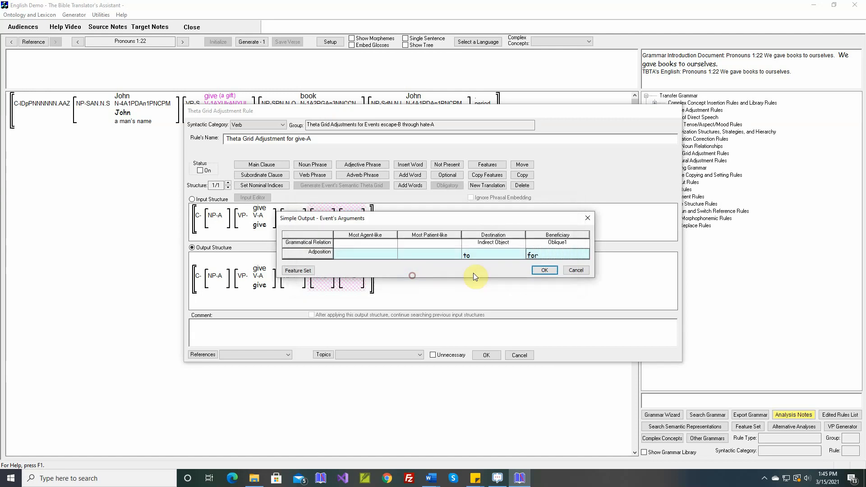
click(544, 270)
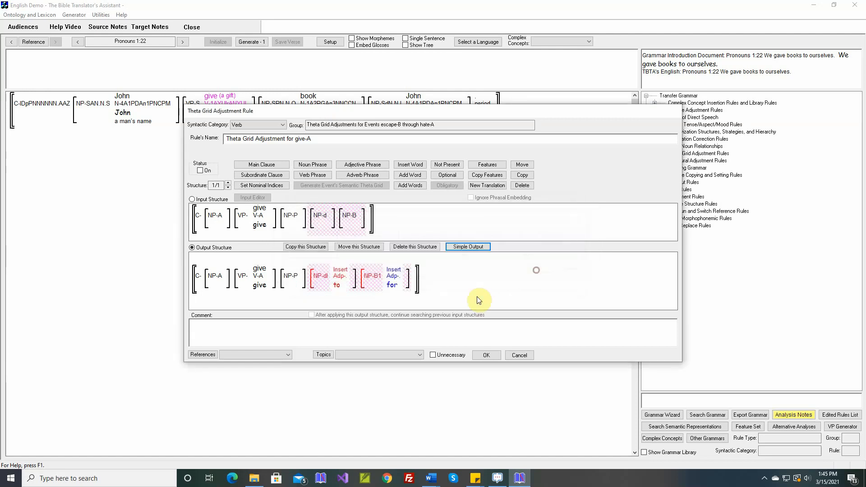
- Paste the Pronouns 1:22 example "We gave books to ourselves." into the give-A rule's comment and save the rule
right_click(345, 326)
click(361, 335)
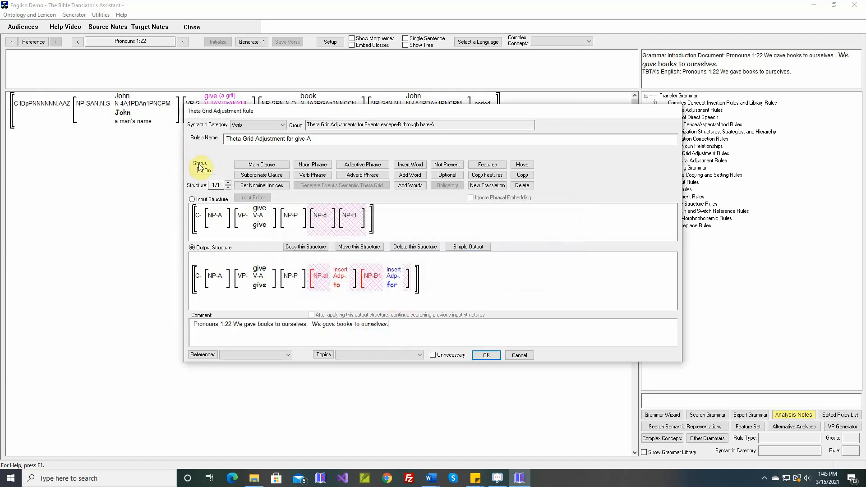
click(482, 354)
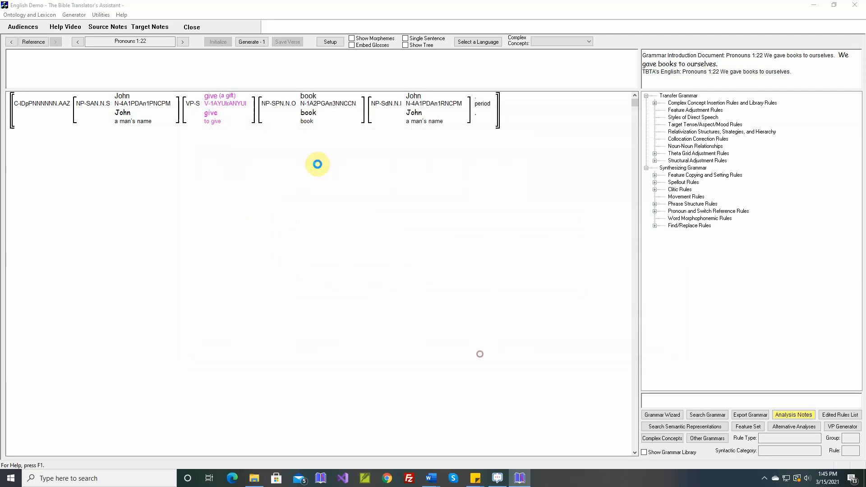
- Generate and save Pronouns 1:22 with the new rule, and reopen the saved target text
click(256, 41)
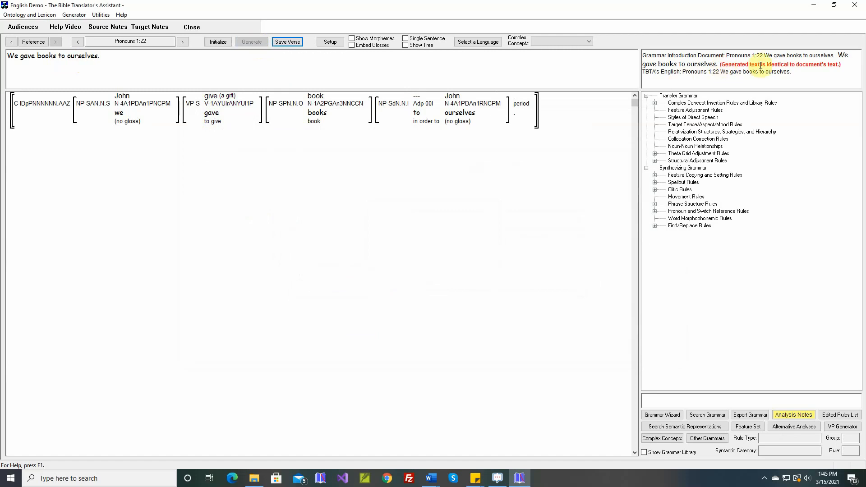
click(288, 42)
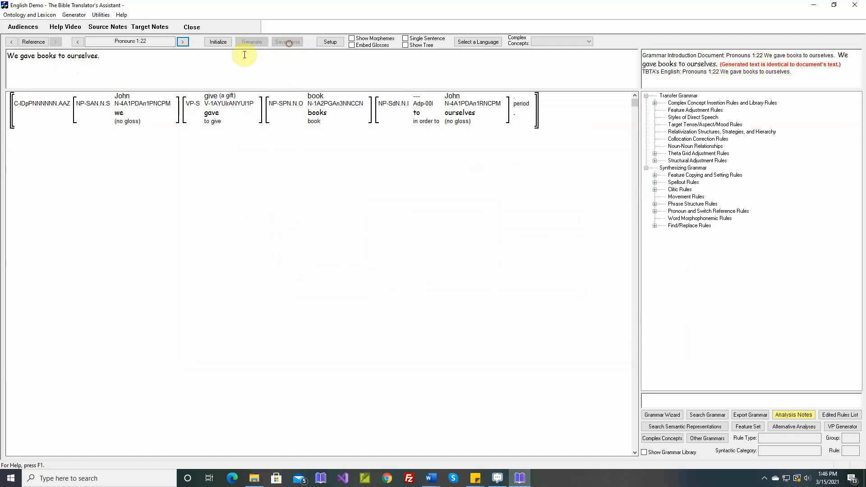
click(74, 15)
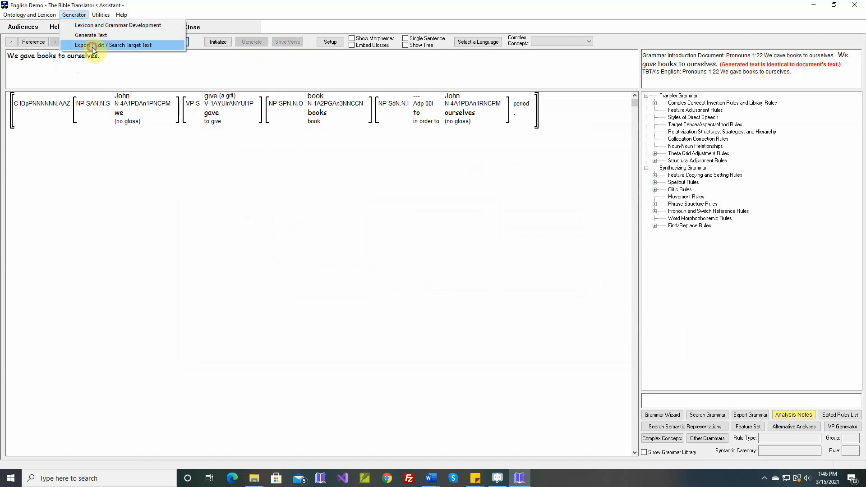
click(93, 47)
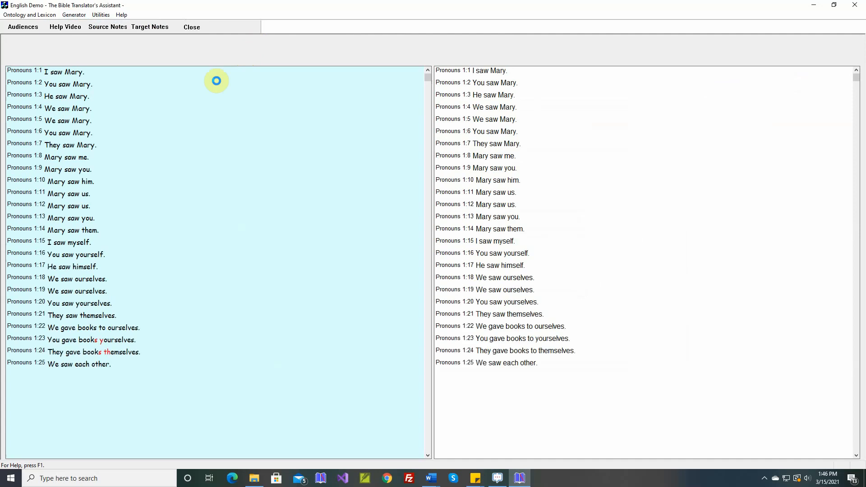
- Regenerate verse Pronouns 1:23 from the saved target text and save the new version
click(109, 342)
right_click(108, 343)
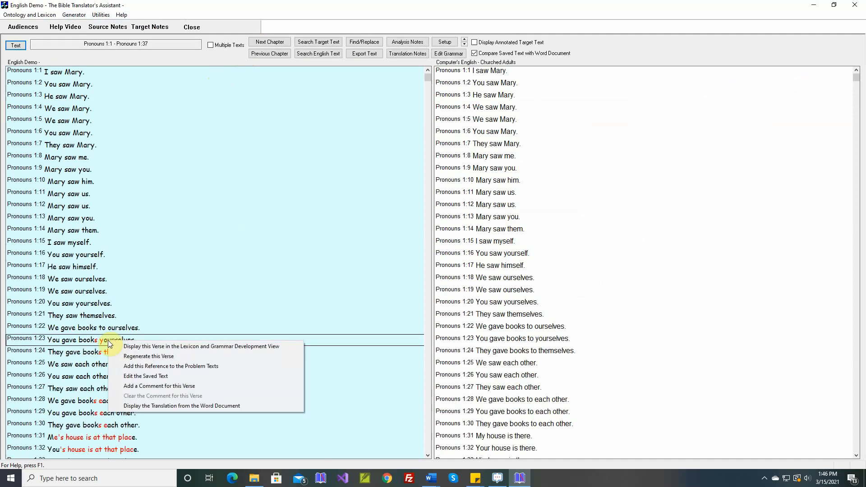
click(143, 355)
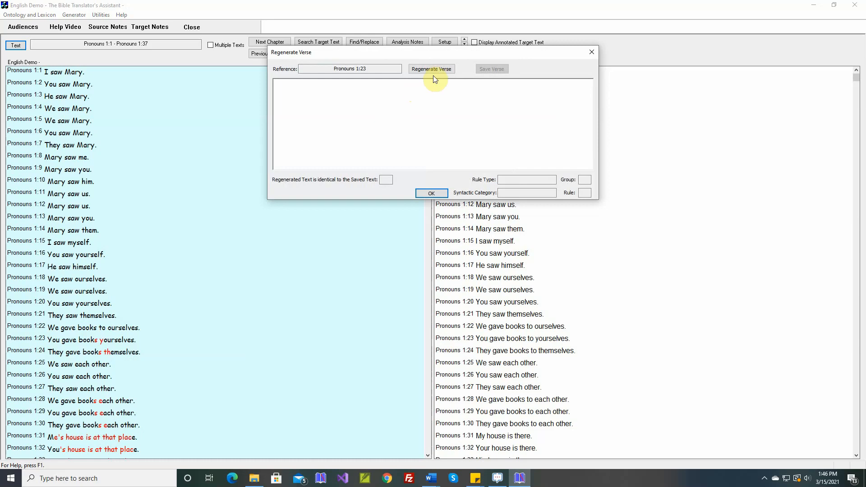
click(437, 69)
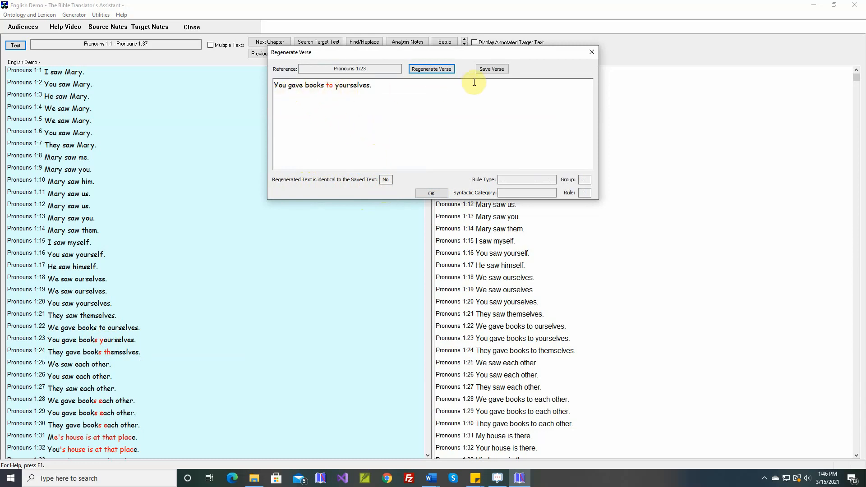
click(492, 69)
click(431, 193)
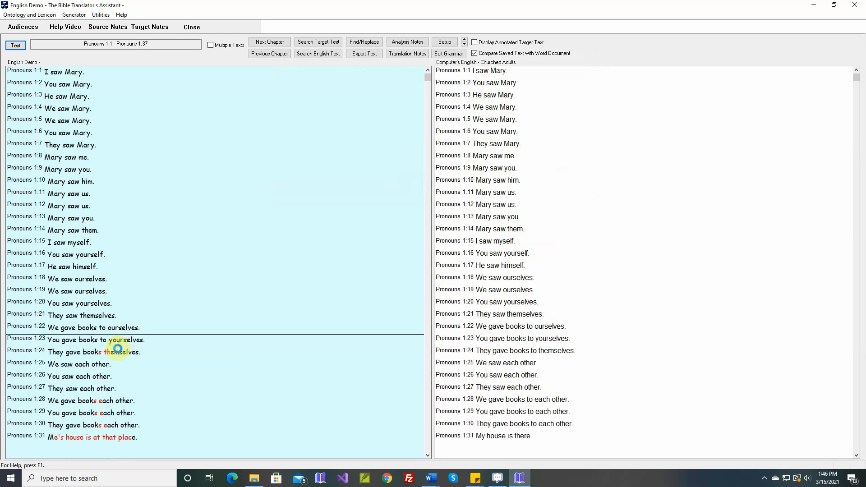
- Regenerate verse Pronouns 1:24 and save the new version
right_click(114, 352)
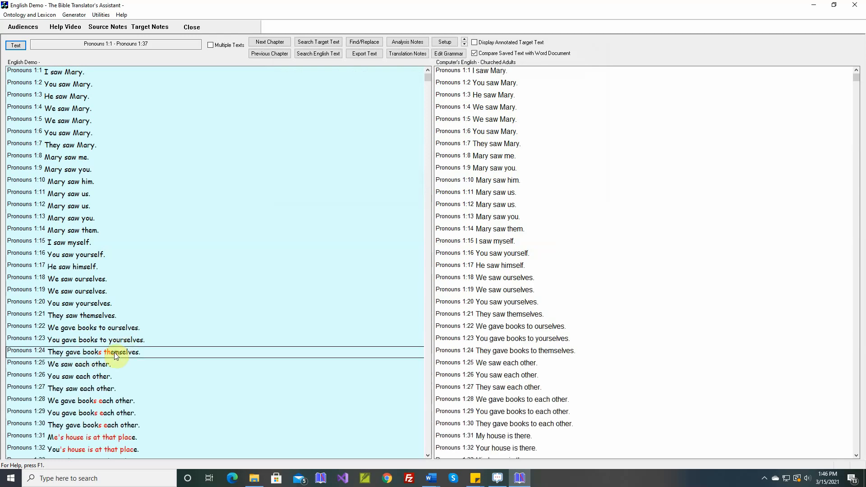
click(132, 368)
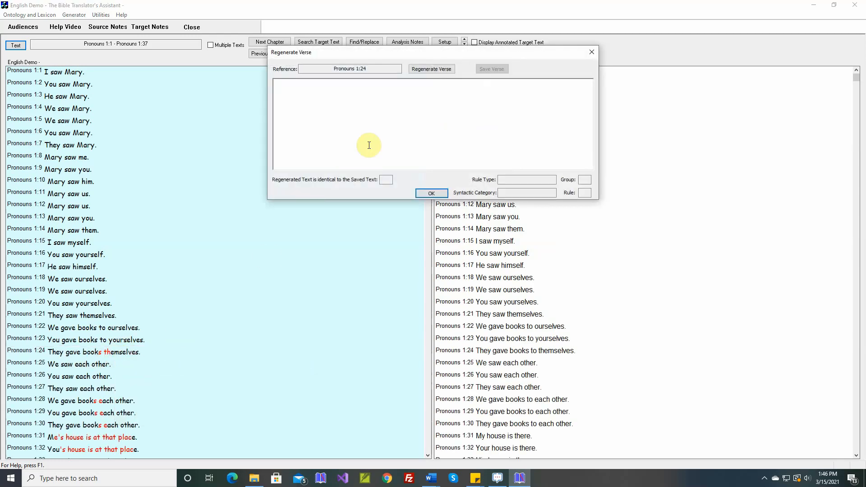
click(437, 70)
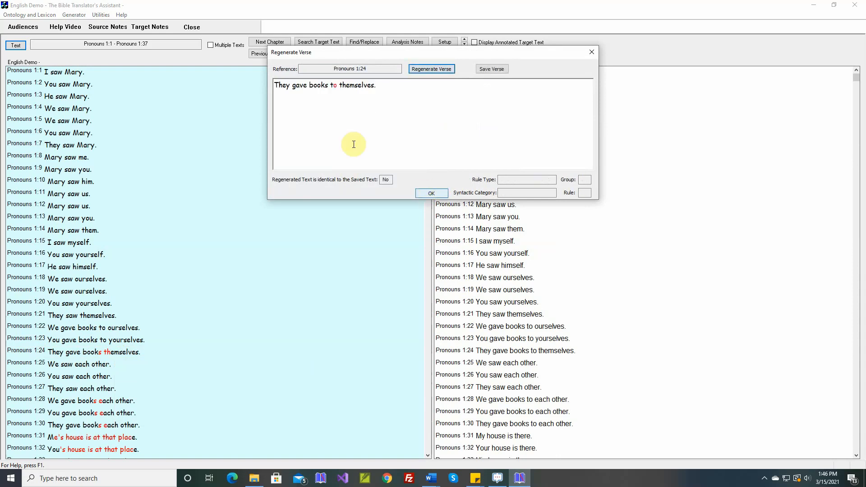
click(492, 71)
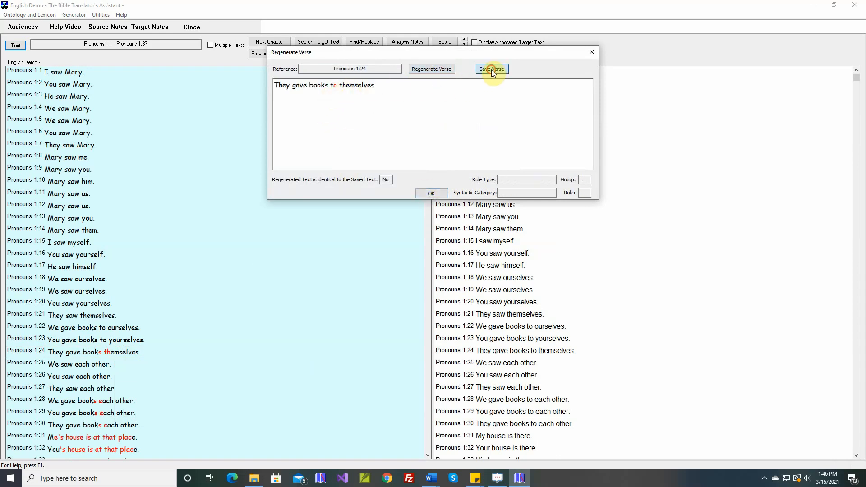
click(431, 193)
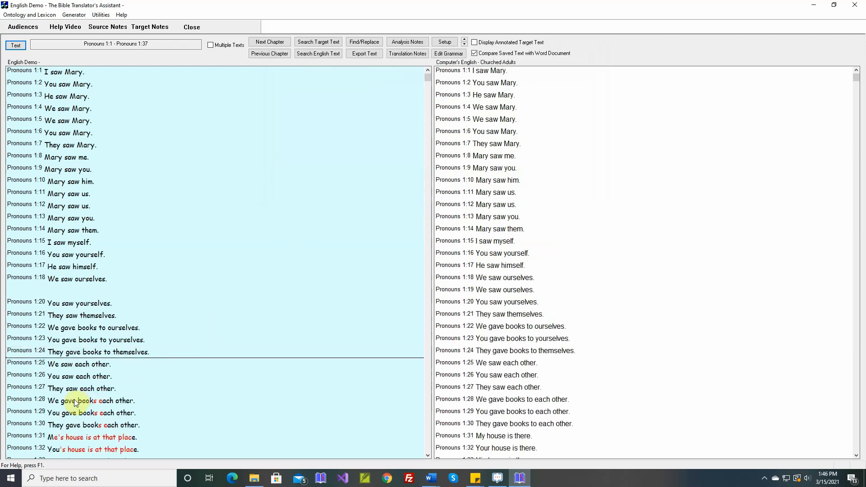
- Regenerate verse Pronouns 1:28 and save the new version
right_click(102, 402)
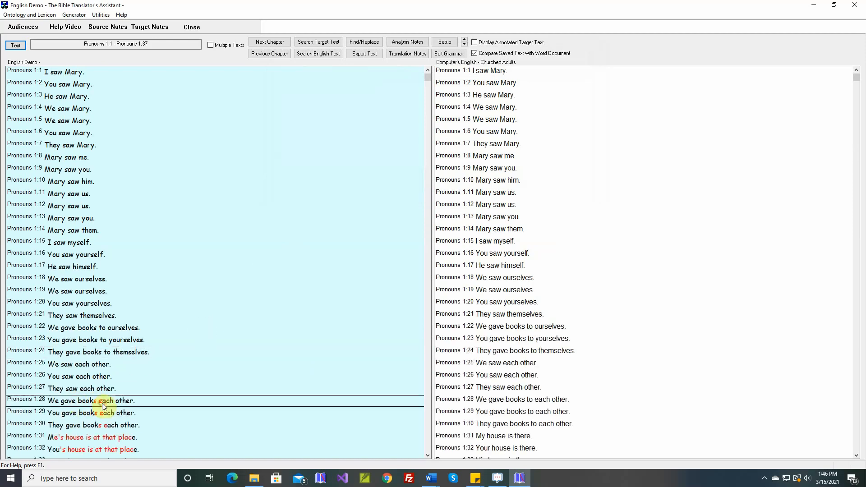
click(140, 350)
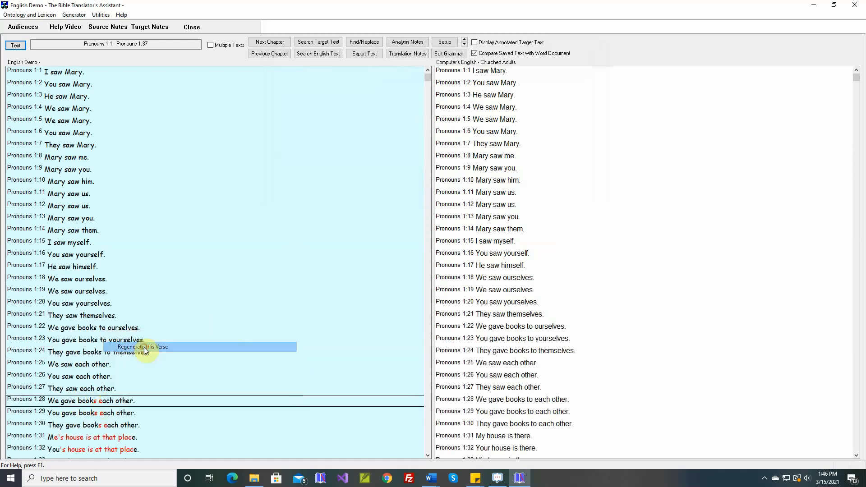
click(425, 68)
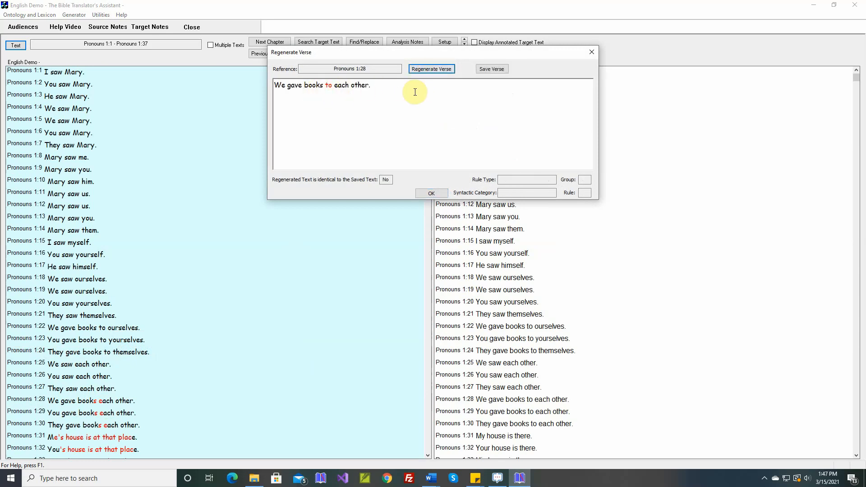
click(491, 69)
click(433, 193)
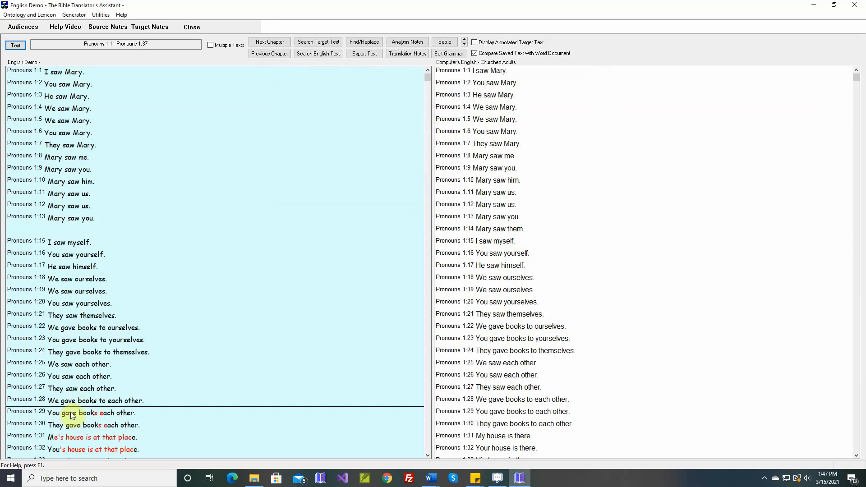
- Regenerate verse Pronouns 1:29 and save the new version
right_click(100, 414)
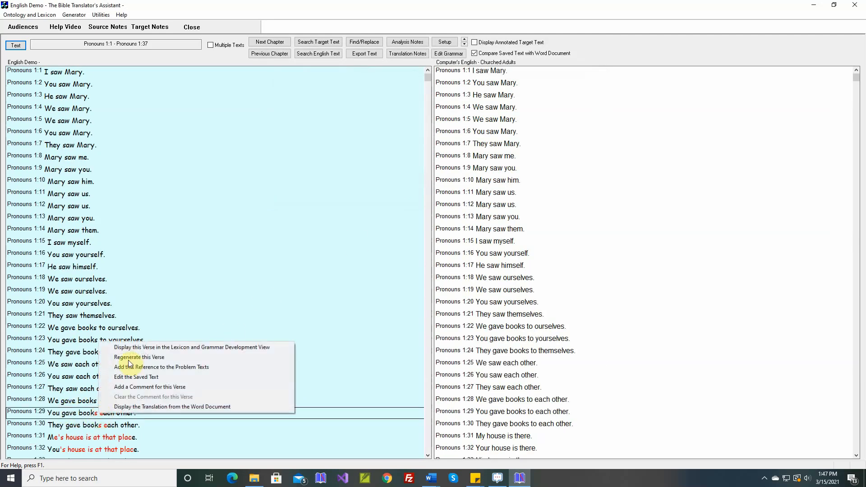
click(135, 358)
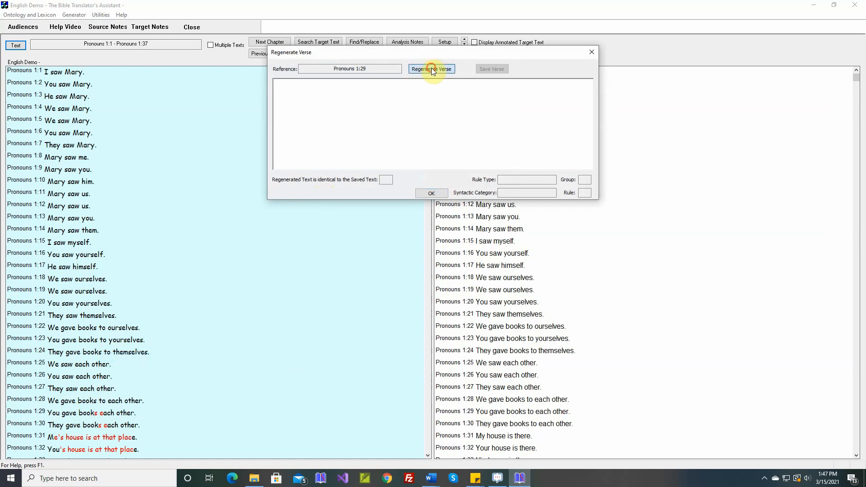
click(431, 68)
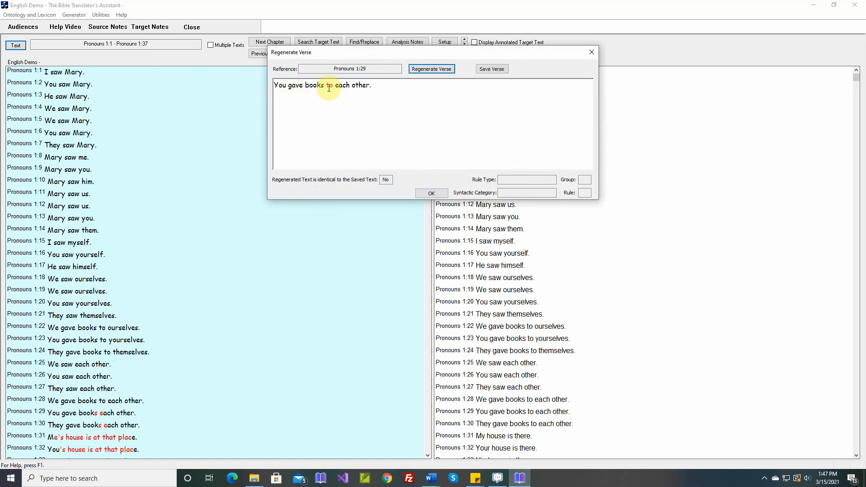
click(490, 69)
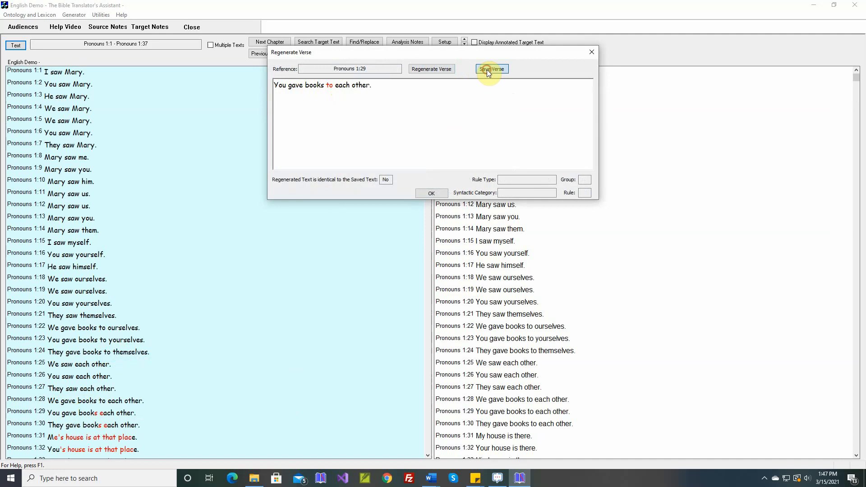
click(431, 193)
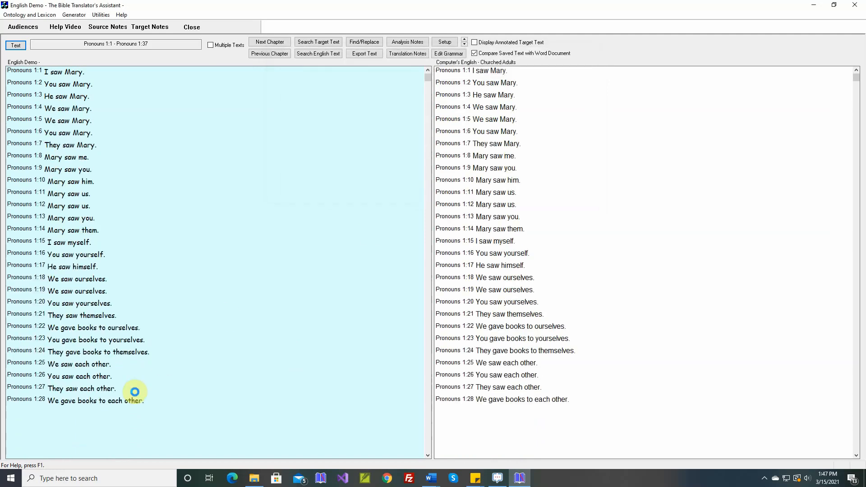
- Regenerate verse Pronouns 1:30 and save the new version
right_click(94, 424)
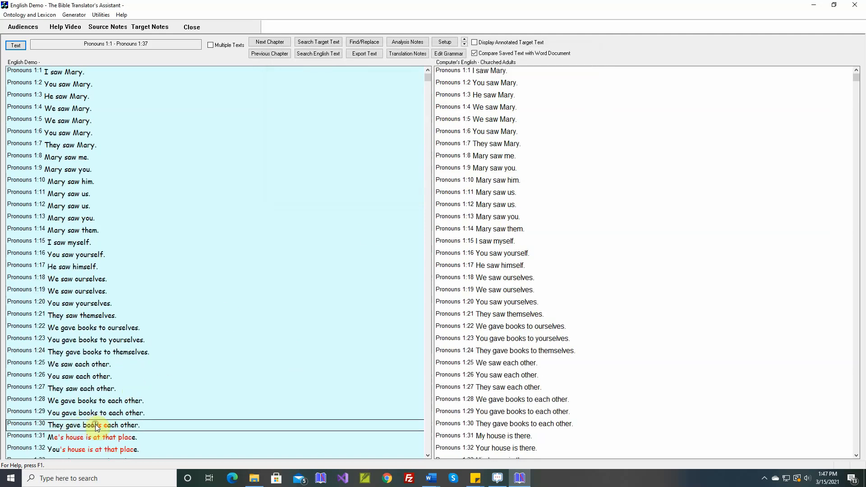
click(127, 368)
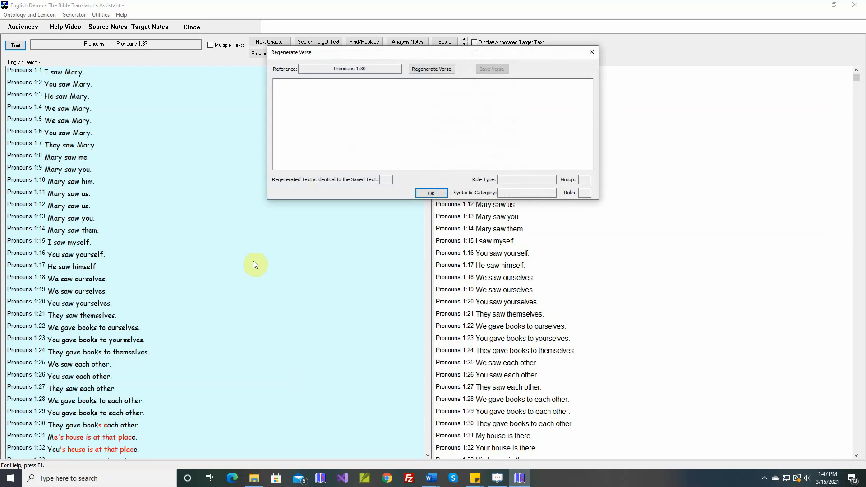
click(429, 70)
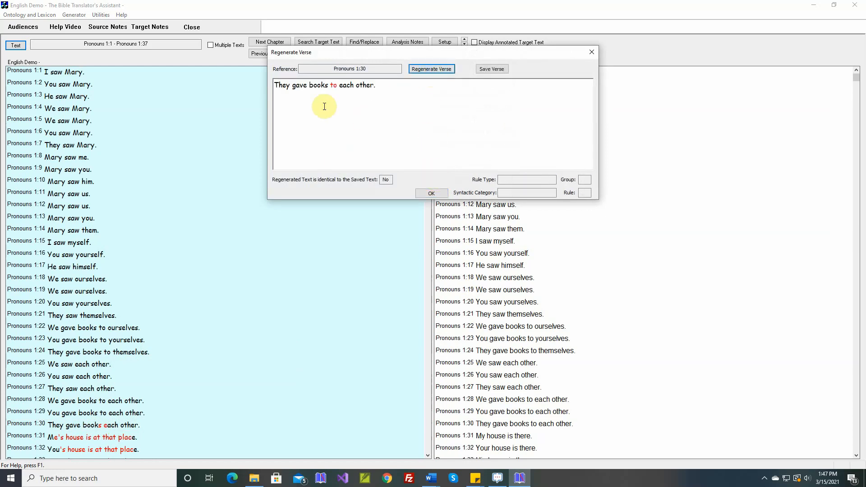
click(486, 70)
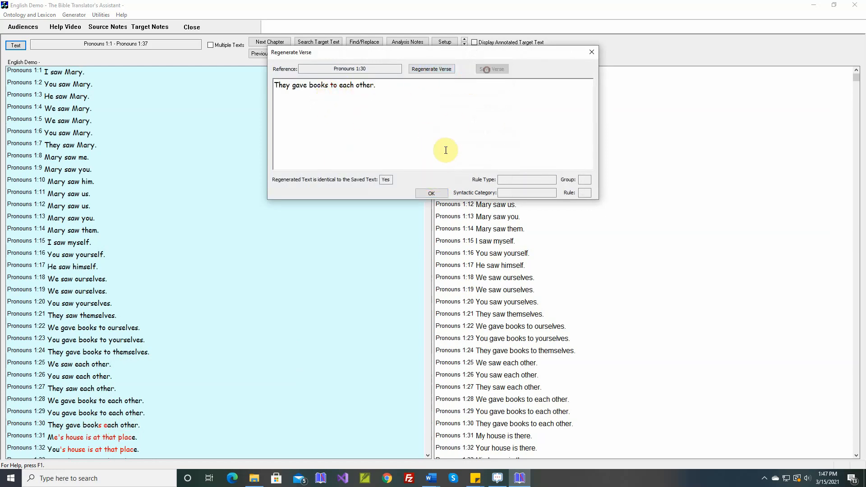
click(432, 193)
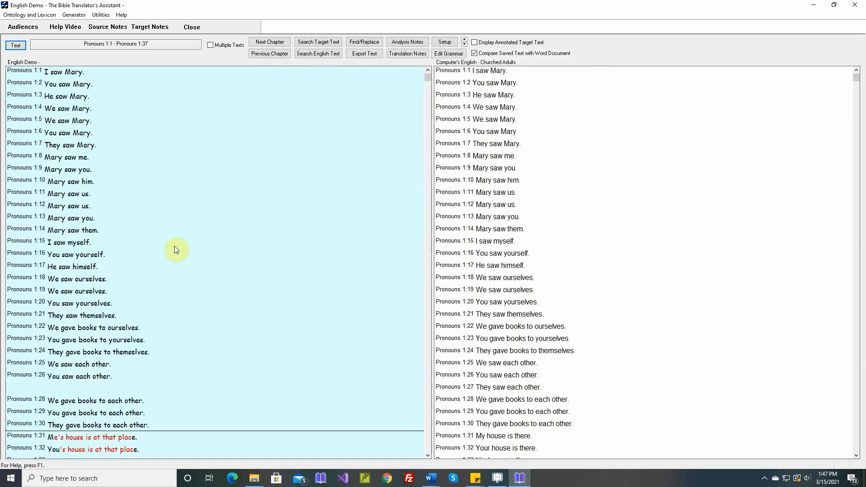
- Generate verse Pronouns 1:31 in the Lexicon and Grammar Development View and examine the derivation and features of the owner noun
scroll(172, 247, down, 1)
scroll(171, 247, down, 2)
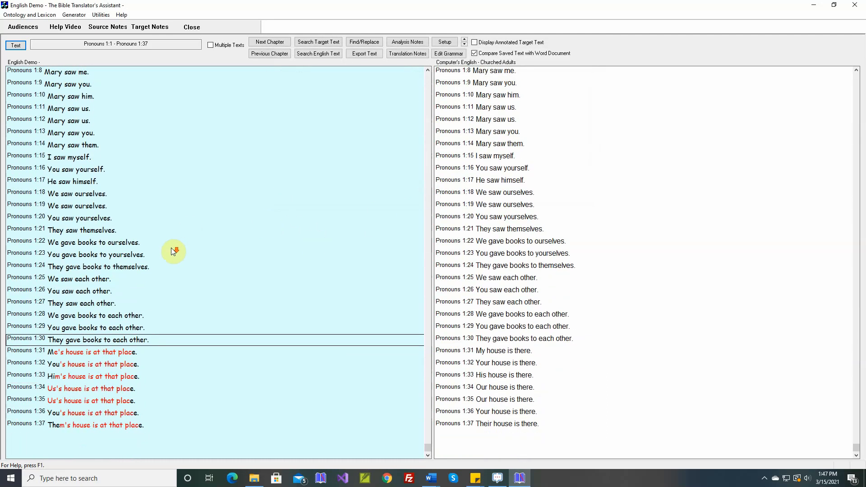
scroll(57, 360, down, 1)
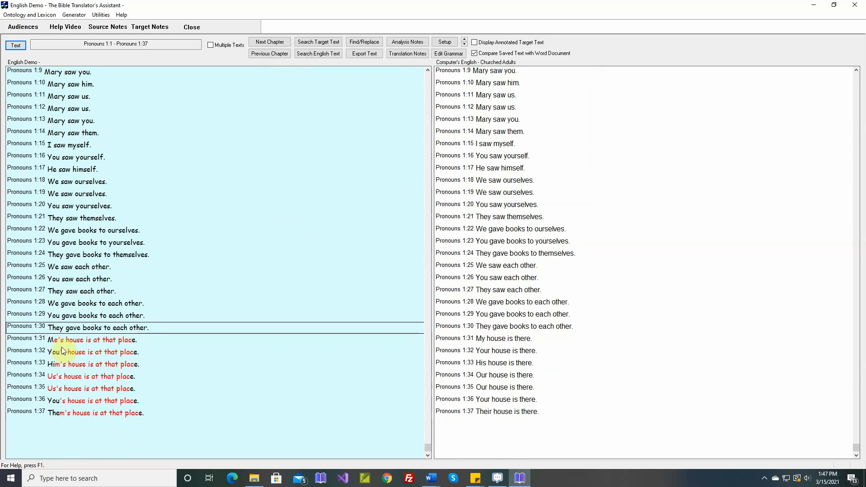
scroll(62, 369, down, 1)
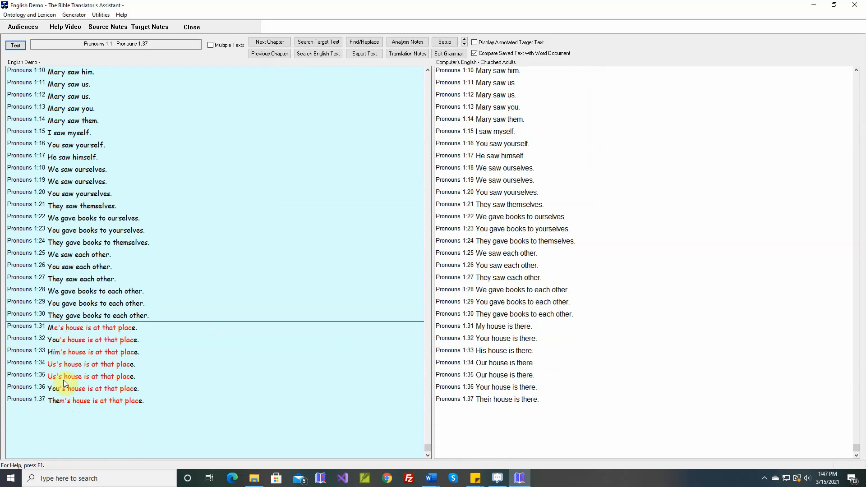
click(97, 328)
right_click(96, 329)
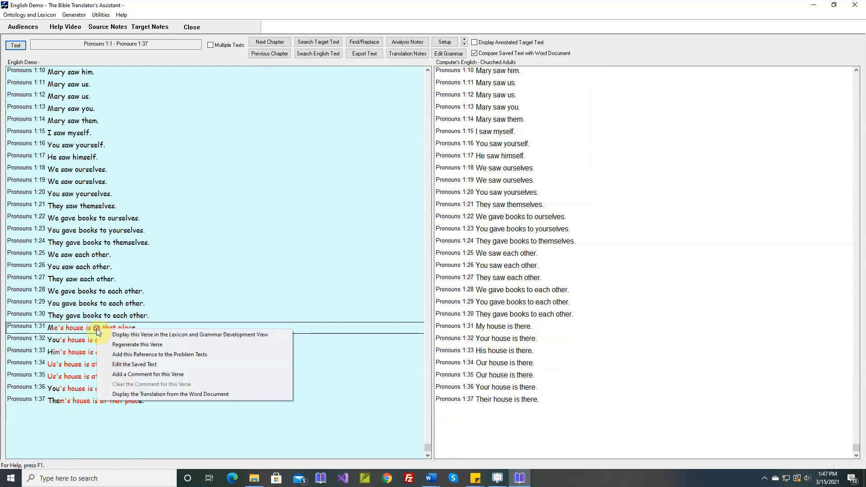
click(112, 334)
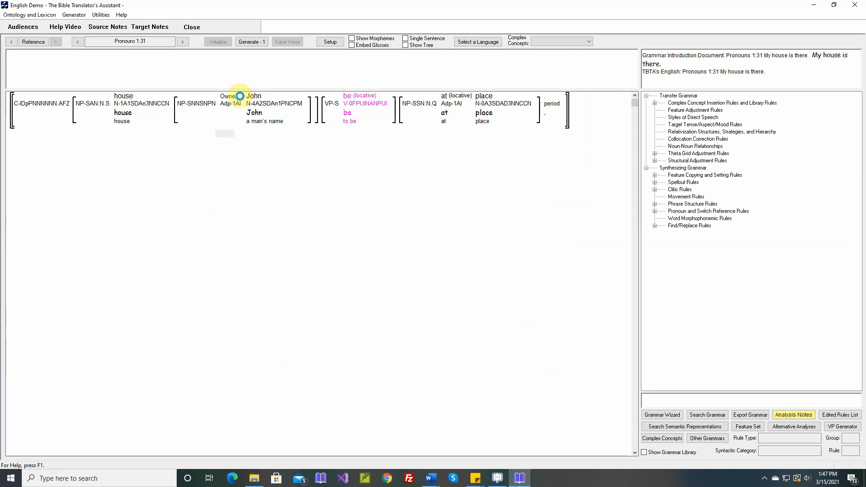
click(256, 41)
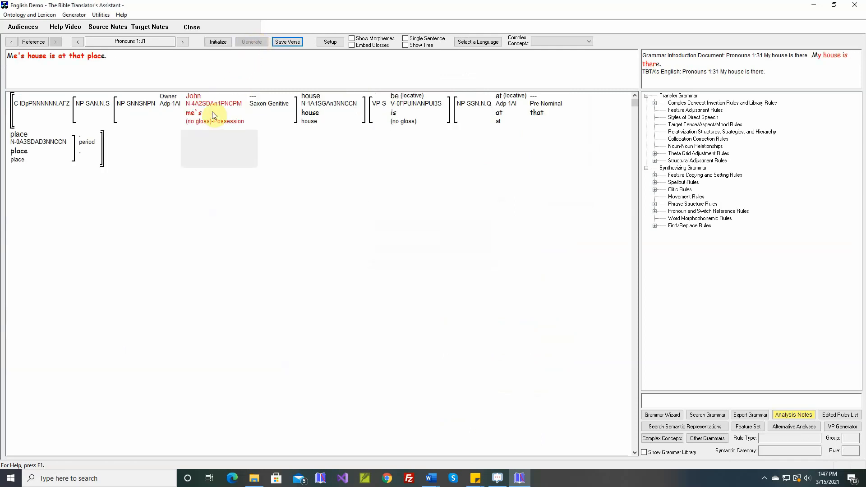
mouse_move(193, 118)
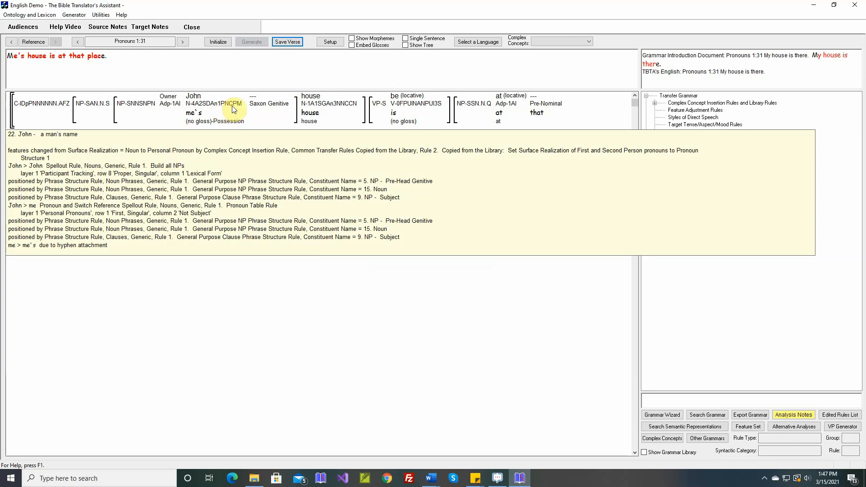
mouse_move(256, 114)
mouse_move(227, 106)
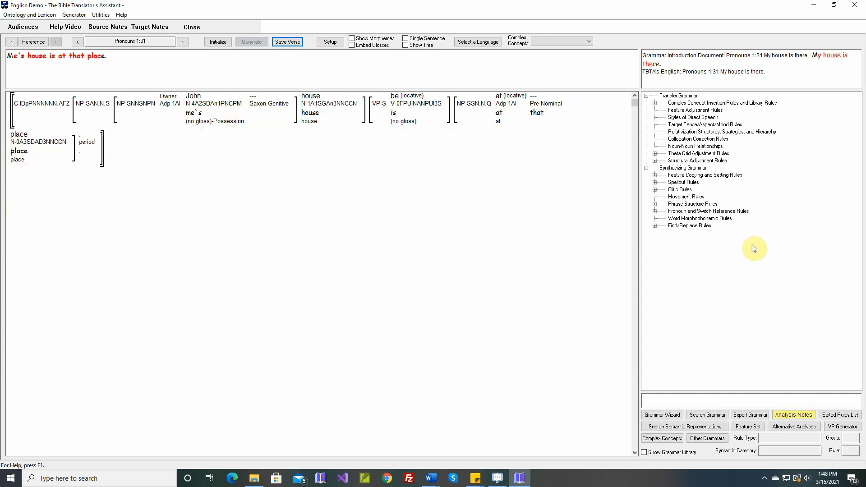
- Create a group named "Identify all Pronouns" under the pronoun and switch reference Identification Rules
click(655, 211)
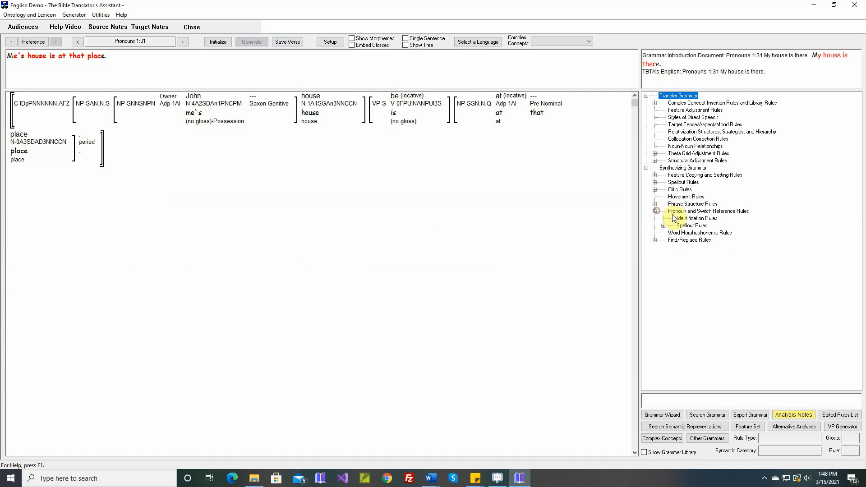
double_click(687, 219)
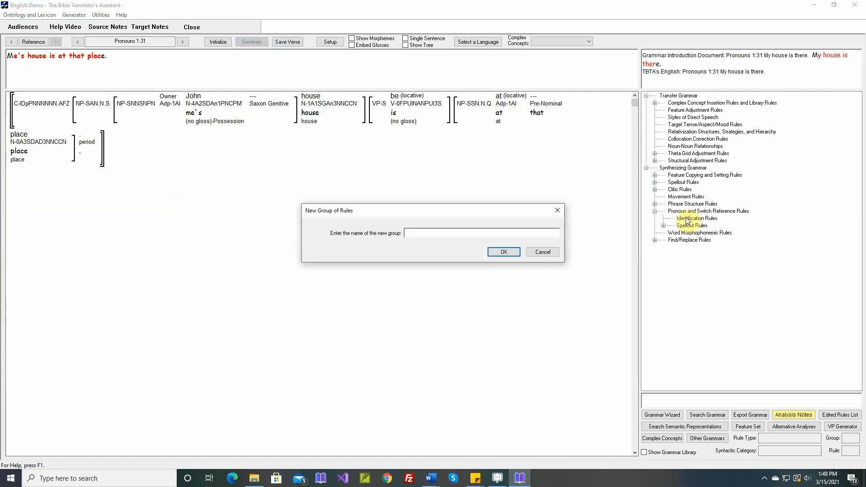
text(Identify all Prono)
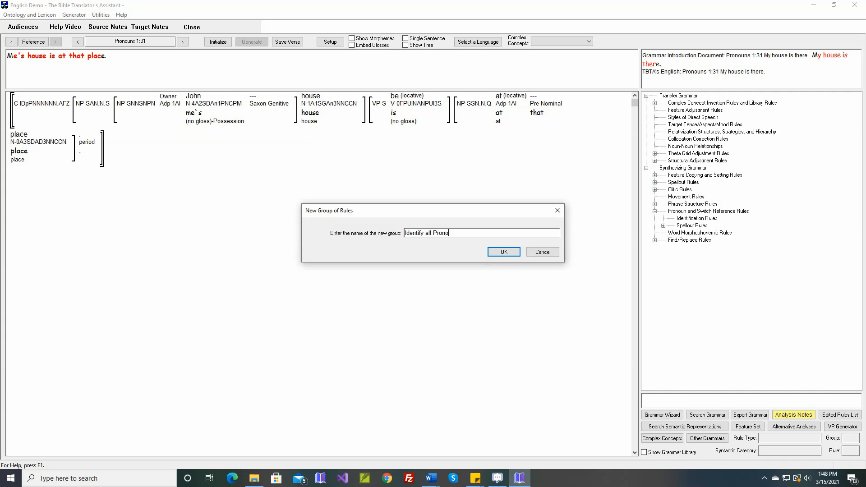
text(uns)
key(Return)
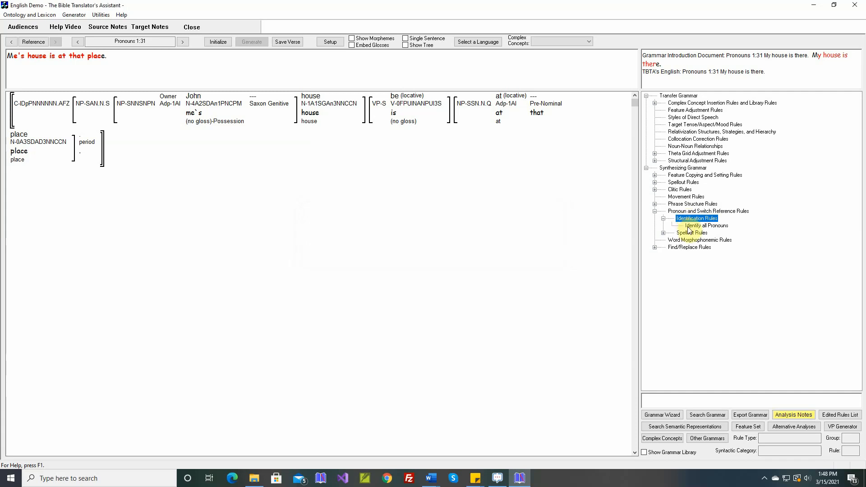
- Add a Nouns rule named "Identify Possessive Pronouns" to the Identify all Pronouns group
double_click(692, 226)
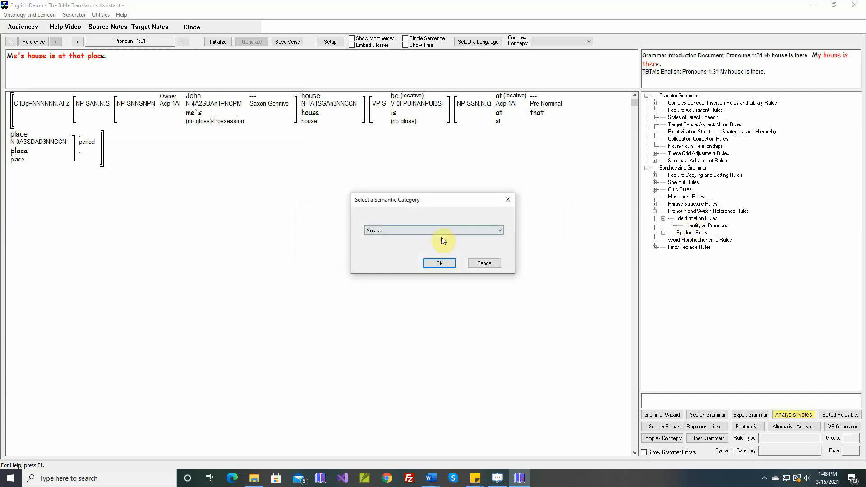
click(439, 263)
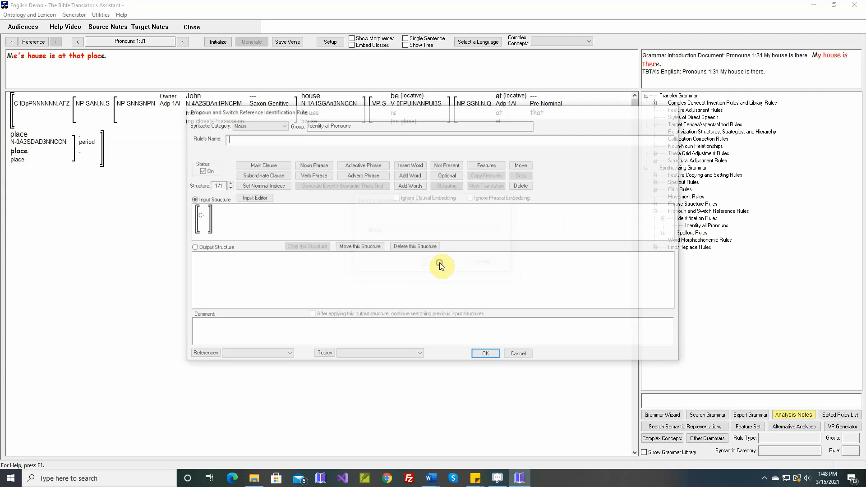
text(Identify Possessive Pronouns)
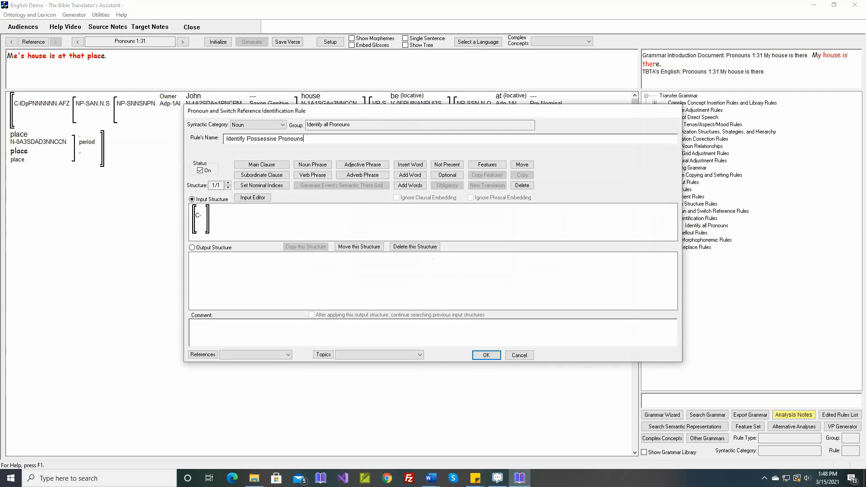
- Insert a noun phrase containing an unspecified target noun into the clause of the rule's input structure
click(313, 165)
click(209, 216)
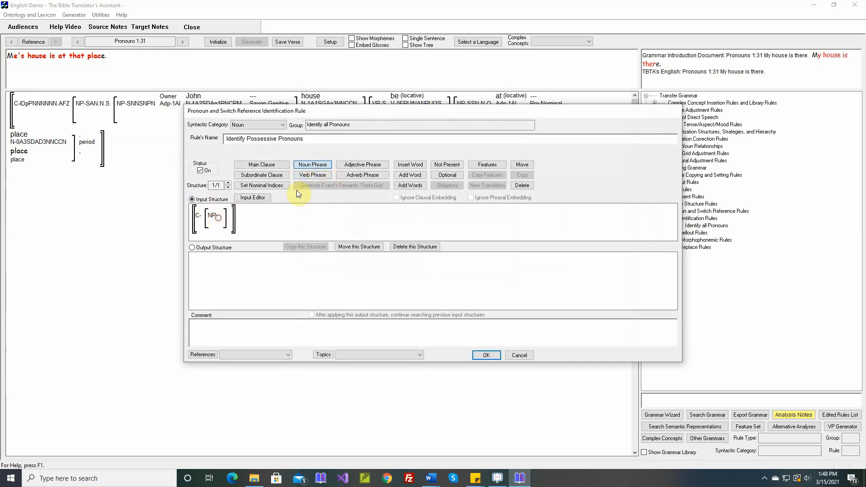
drag(376, 119, 378, 153)
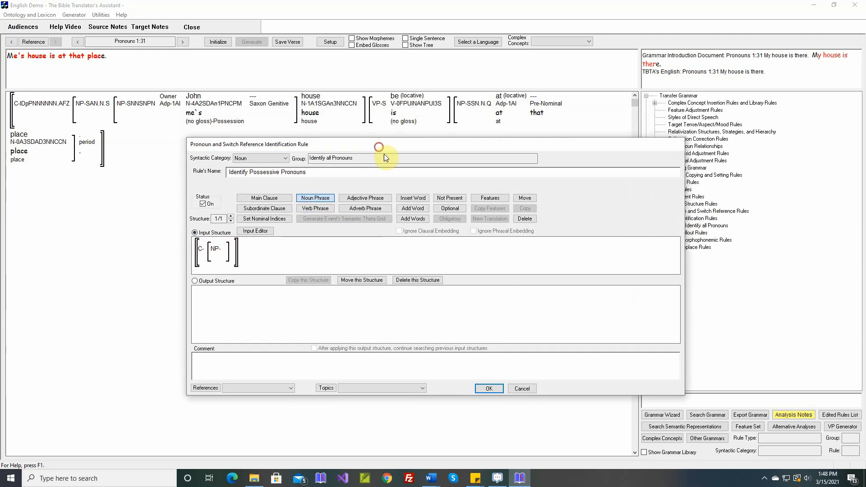
click(415, 200)
click(230, 252)
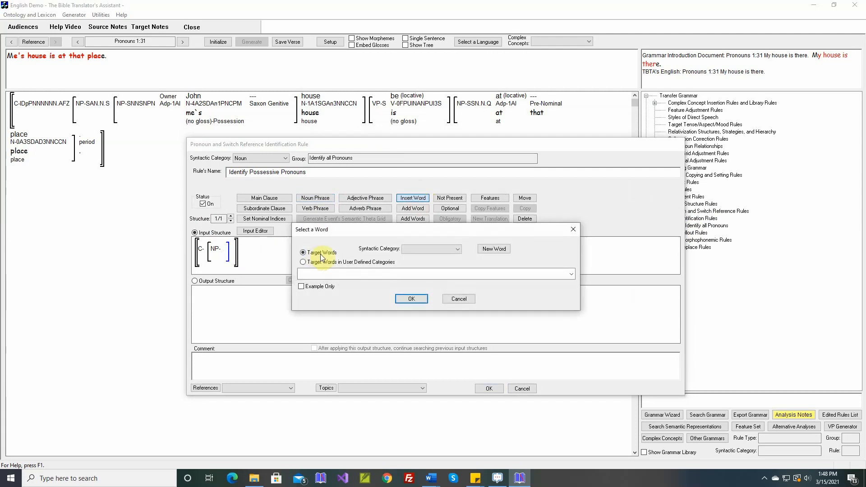
click(414, 249)
click(413, 265)
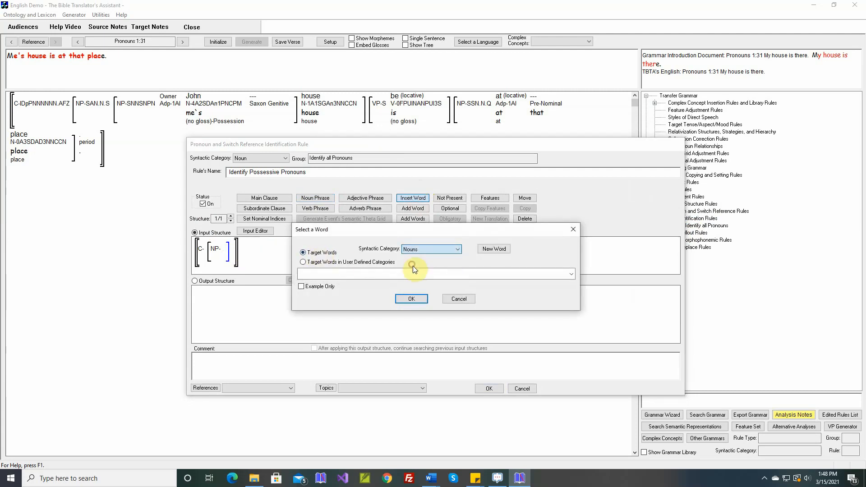
click(411, 299)
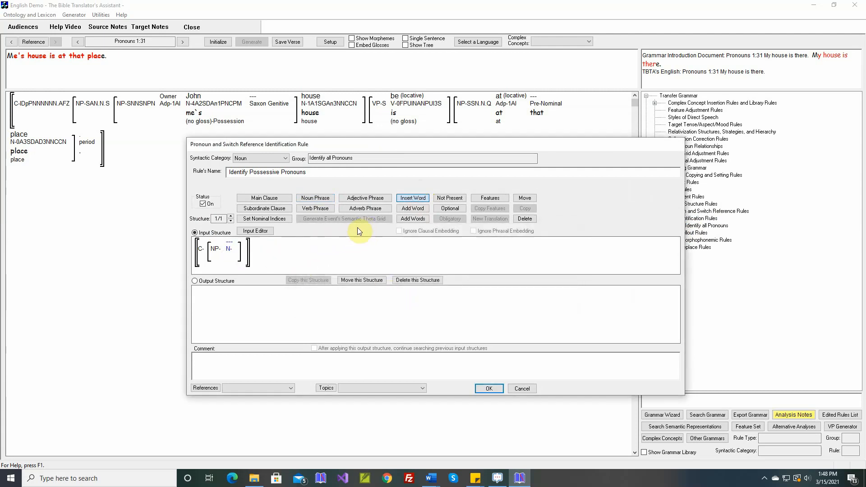
- Insert a word with the user-defined tag Saxon Genitive (clitic) after the noun in the input noun phrase
click(235, 250)
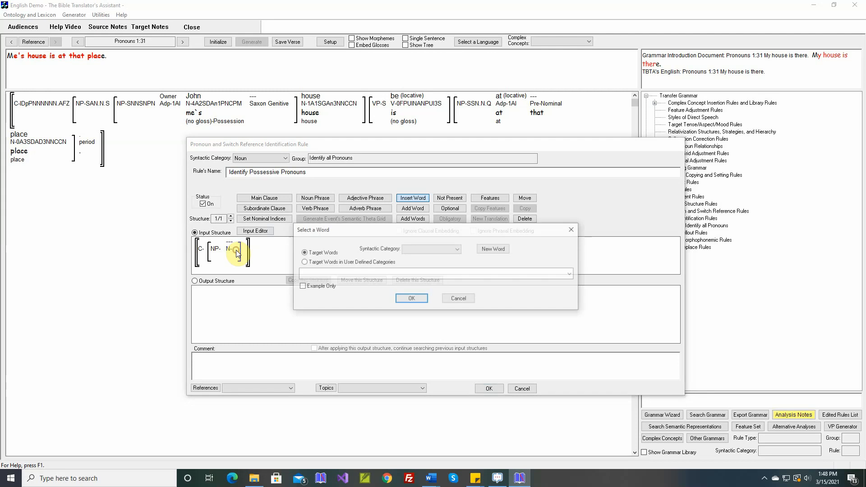
click(315, 262)
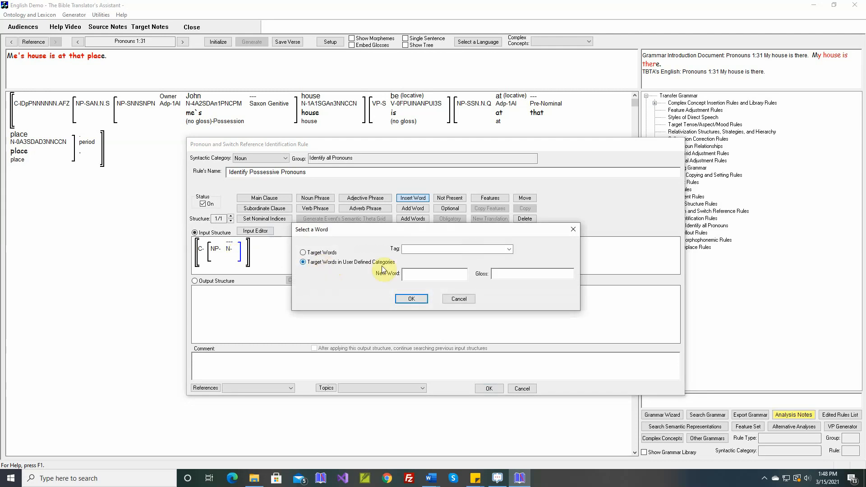
click(509, 249)
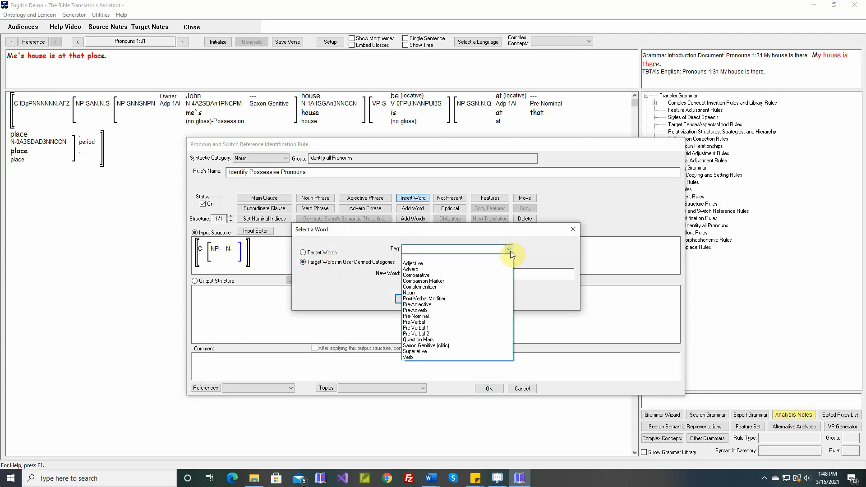
click(447, 345)
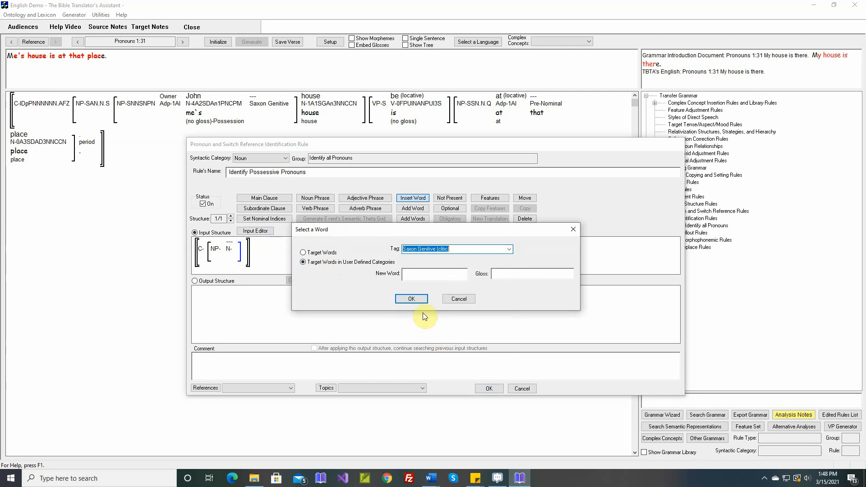
click(416, 299)
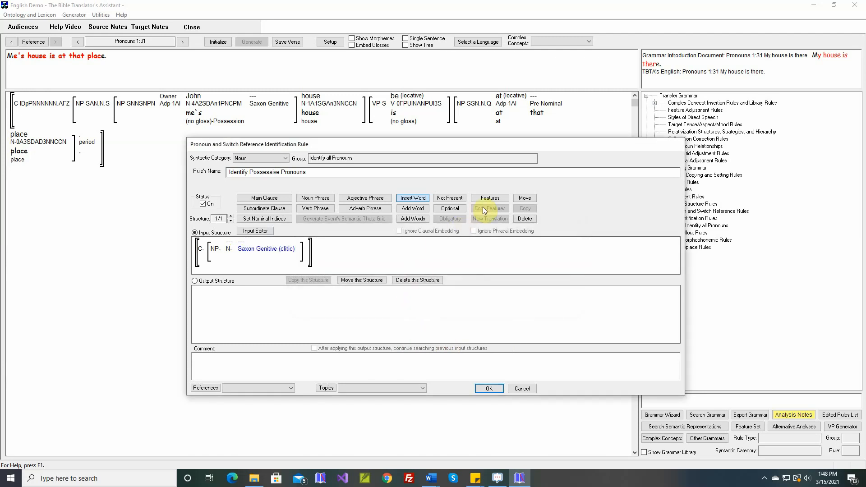
- Restrict the input structure's noun to the Surface Realization feature Personal Pronoun
click(491, 199)
click(229, 249)
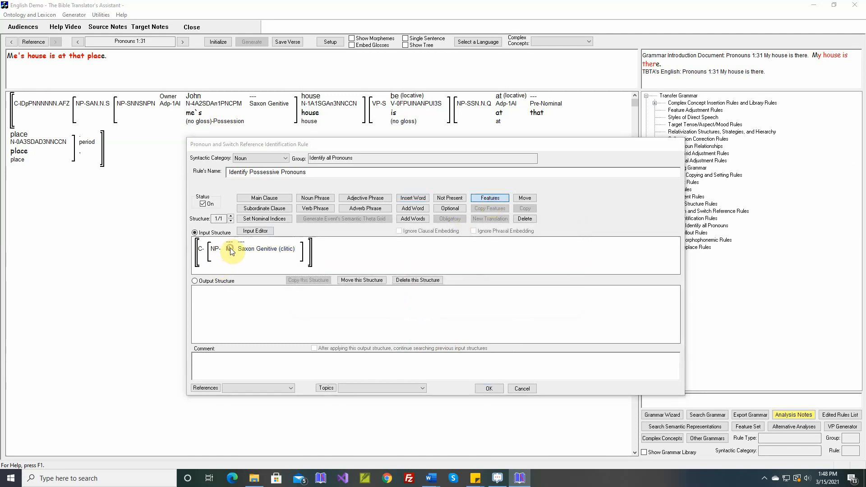
click(316, 243)
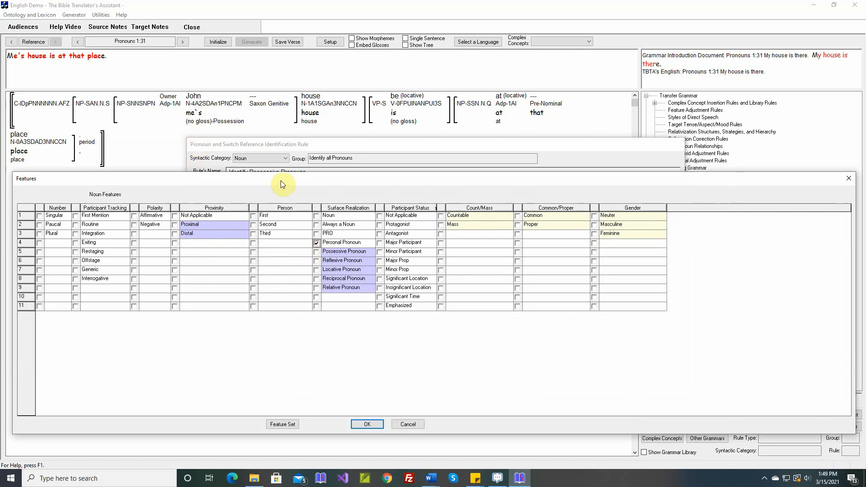
click(367, 424)
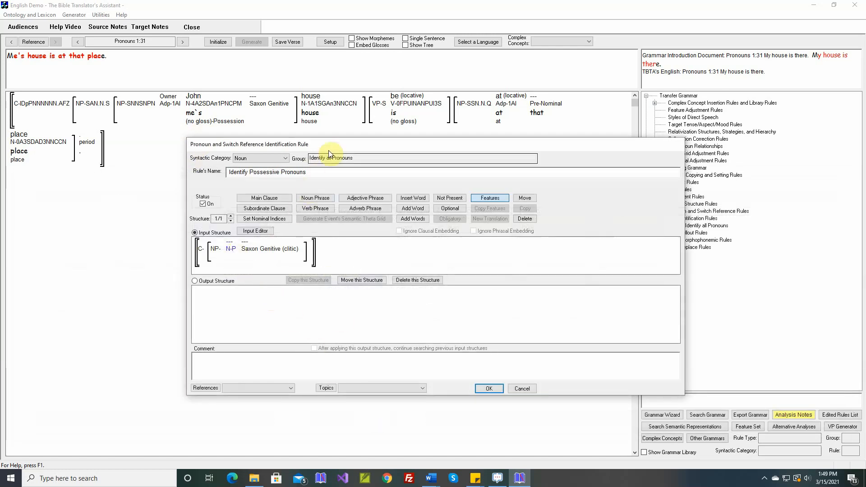
- Build the output structure so it deletes the Saxon Genitive clitic and sets the noun's Surface Realization to Possessive Pronoun
drag(338, 144, 464, 163)
mouse_move(206, 105)
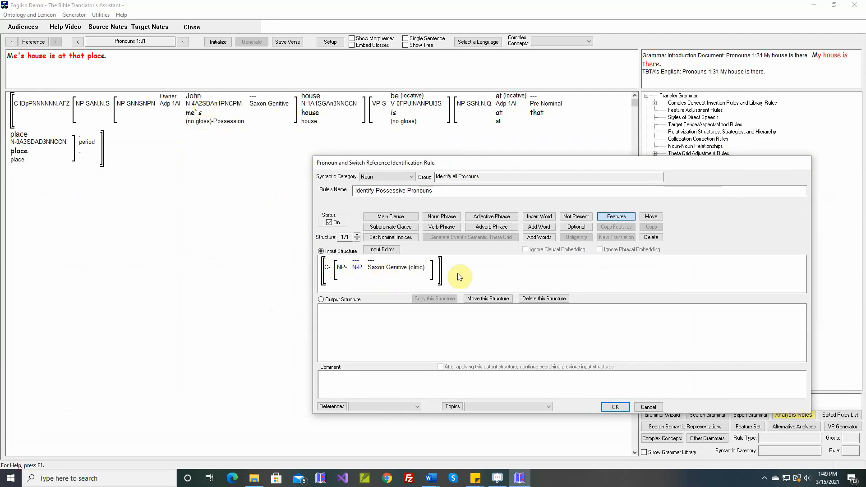
click(354, 300)
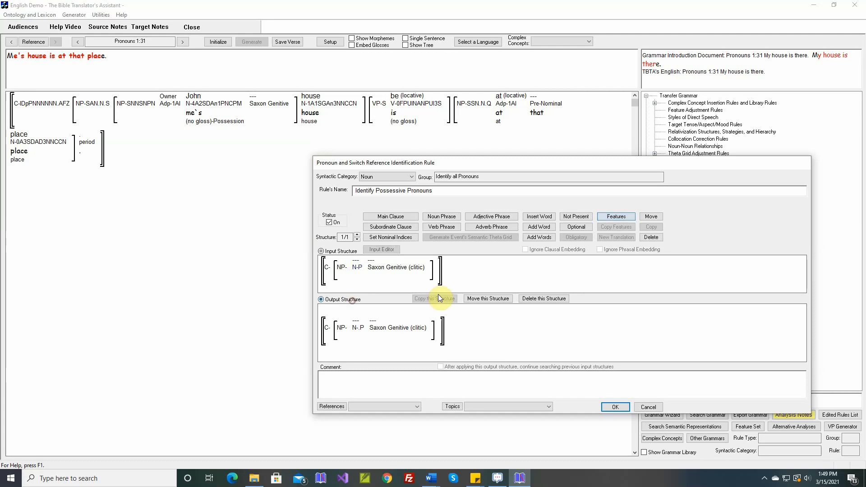
click(651, 239)
click(380, 336)
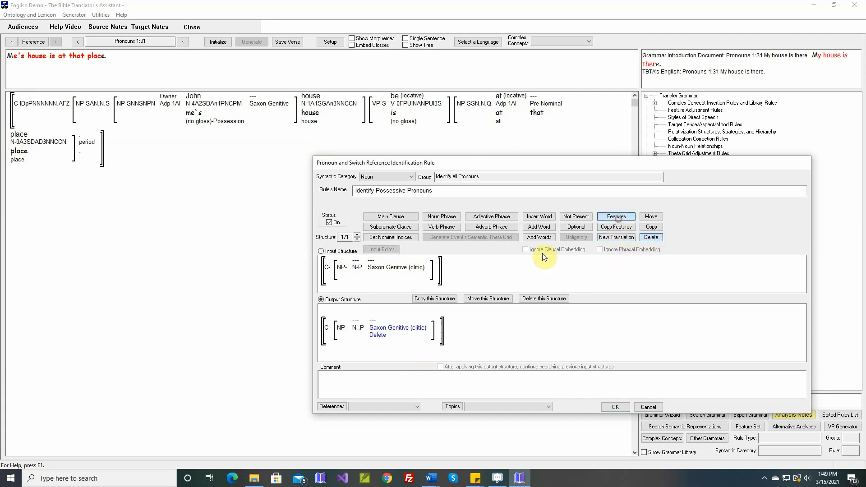
double_click(356, 330)
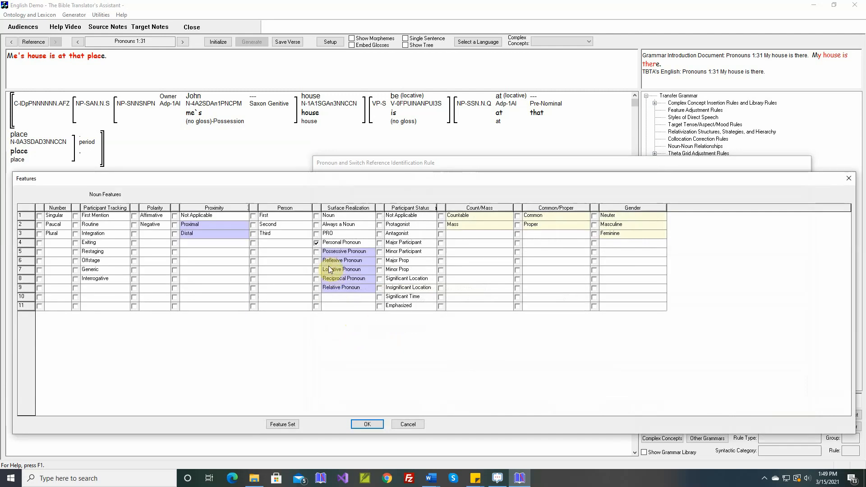
click(316, 252)
click(367, 424)
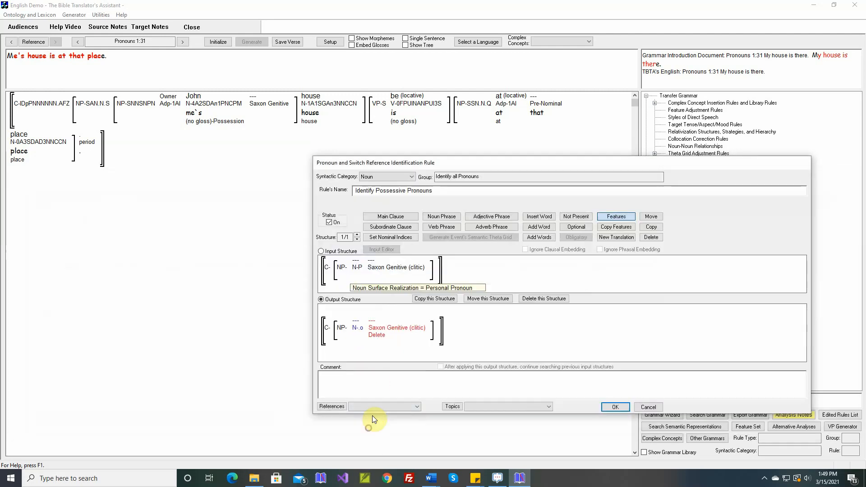
- Insert the Pronouns 1:31 comment from the selected Word document into the rule and save the rule
right_click(384, 379)
click(389, 384)
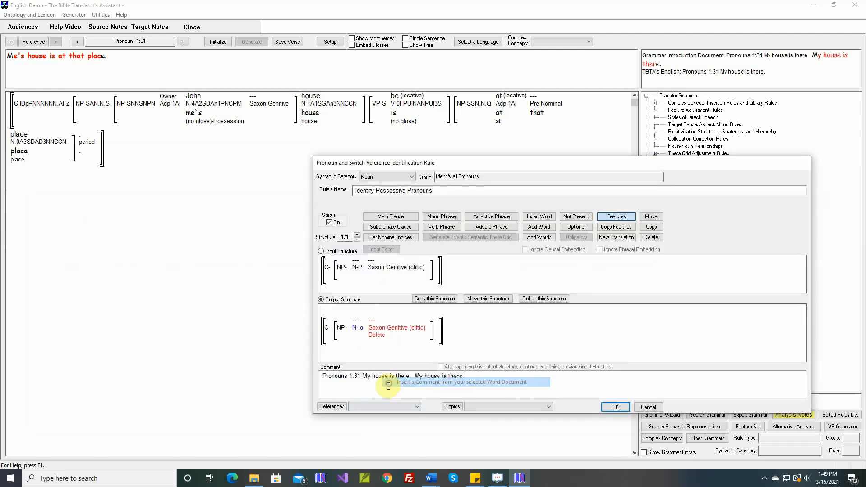
click(616, 407)
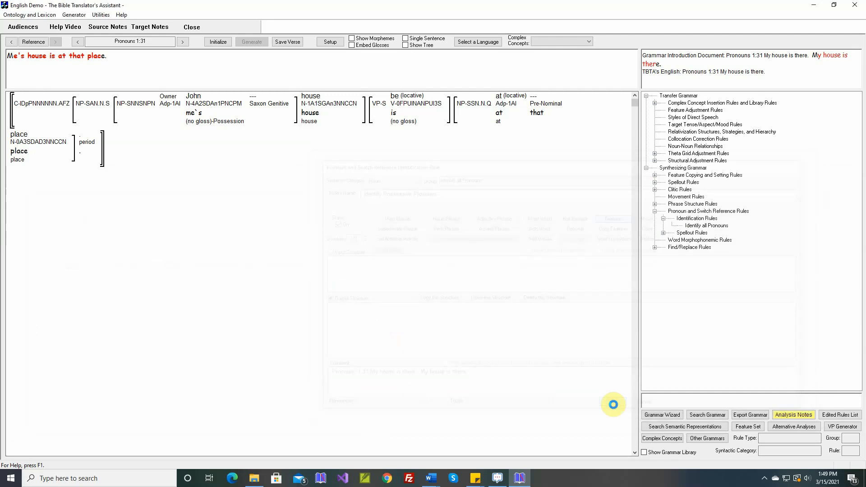
- Generate verse Pronouns 1:31 again with the new rule and inspect the features of the noun "place"
click(246, 42)
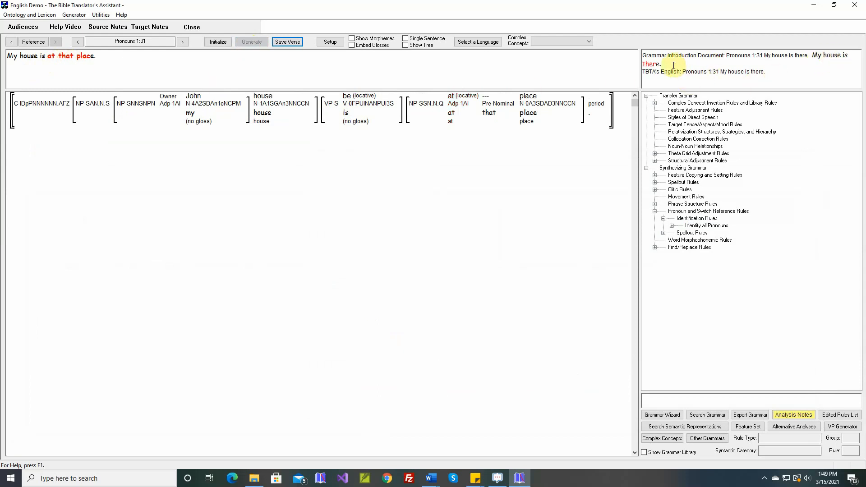
mouse_move(538, 108)
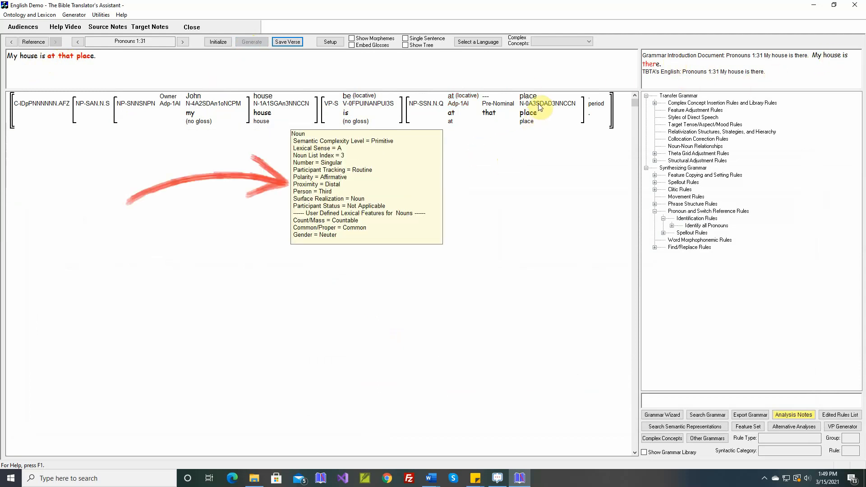
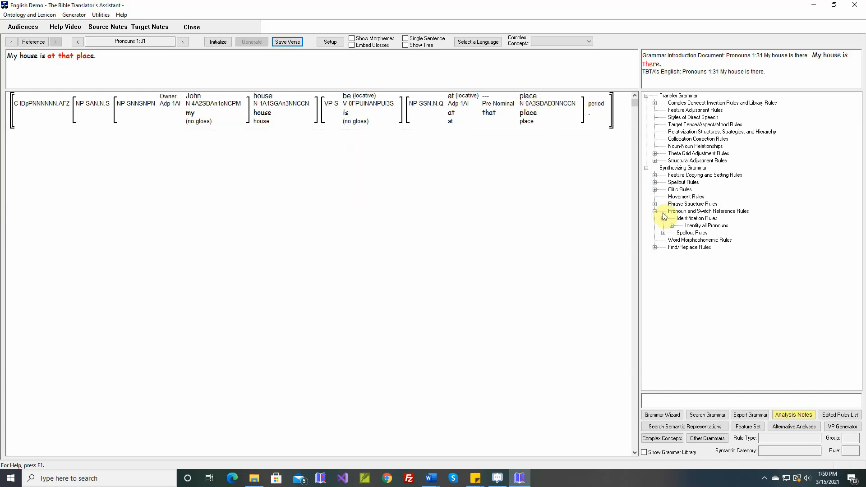
- Add a noun rule named "Identify Locative Pronouns" to the Identify all Pronouns group of identification rules
click(672, 225)
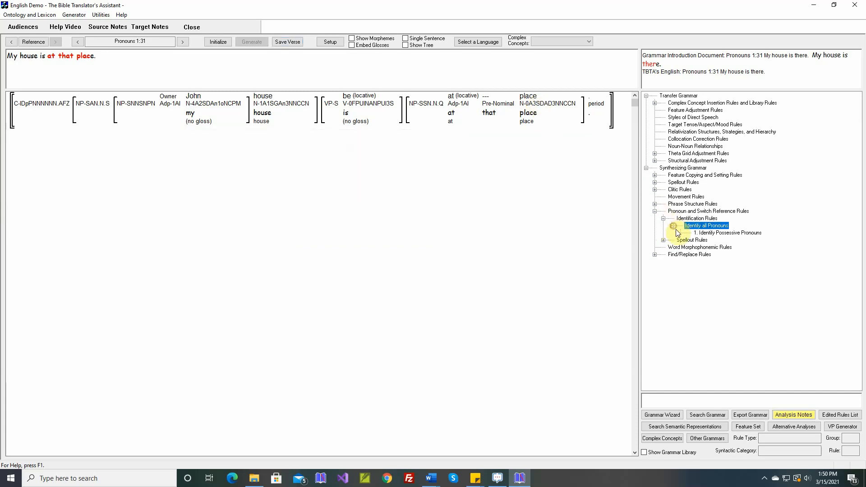
double_click(709, 227)
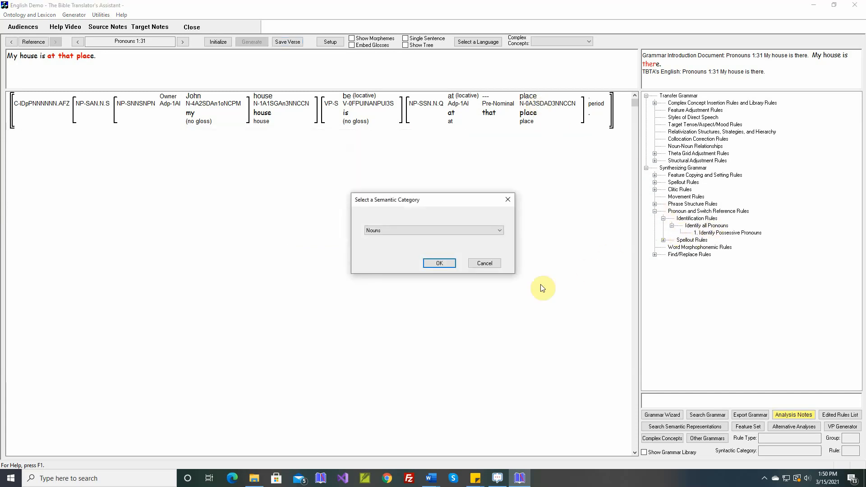
click(442, 268)
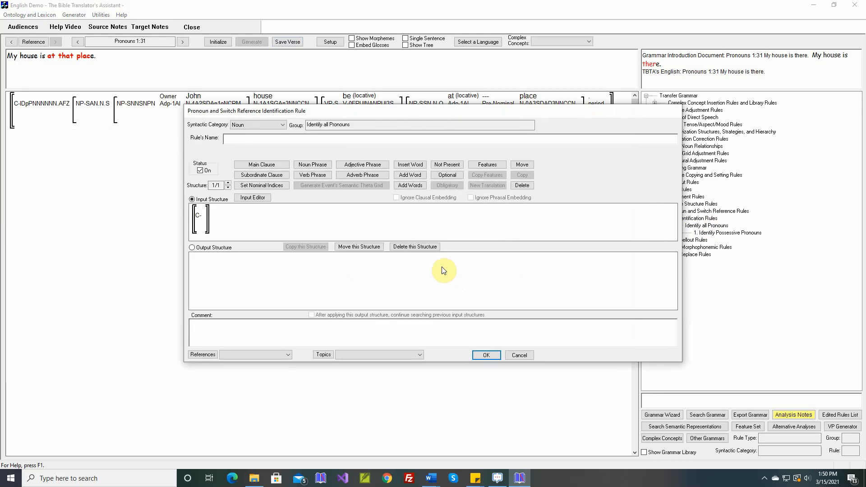
text(Identify Locative Pronouns)
- Build the rule's input structure as a noun phrase containing the target noun "place"
click(312, 165)
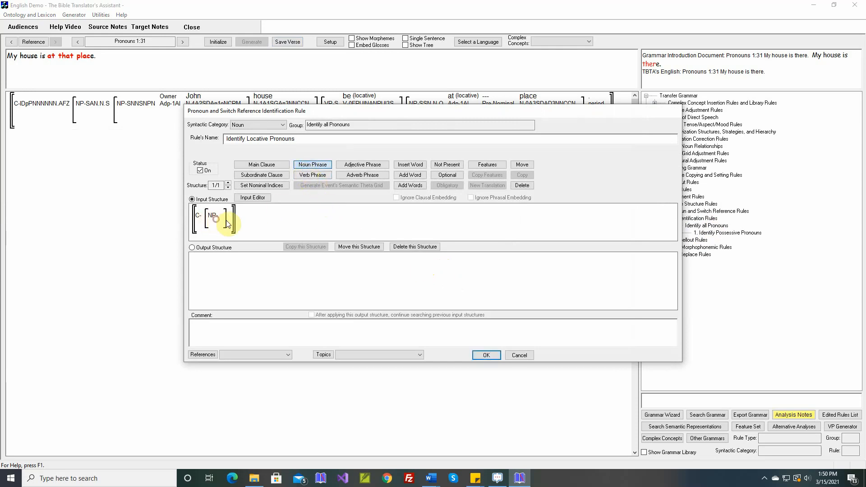
click(410, 165)
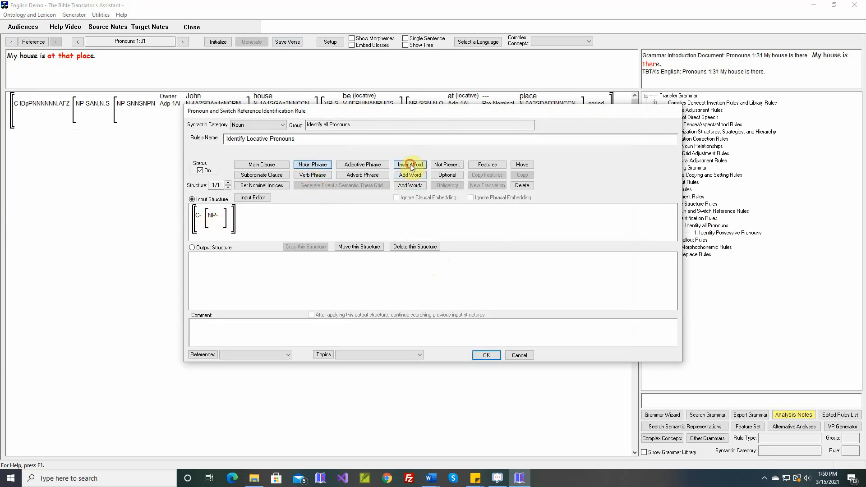
click(225, 217)
click(415, 217)
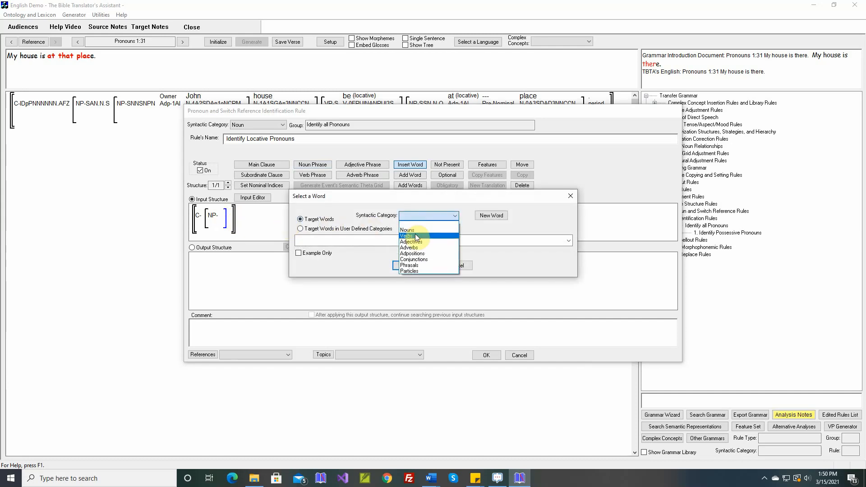
click(412, 222)
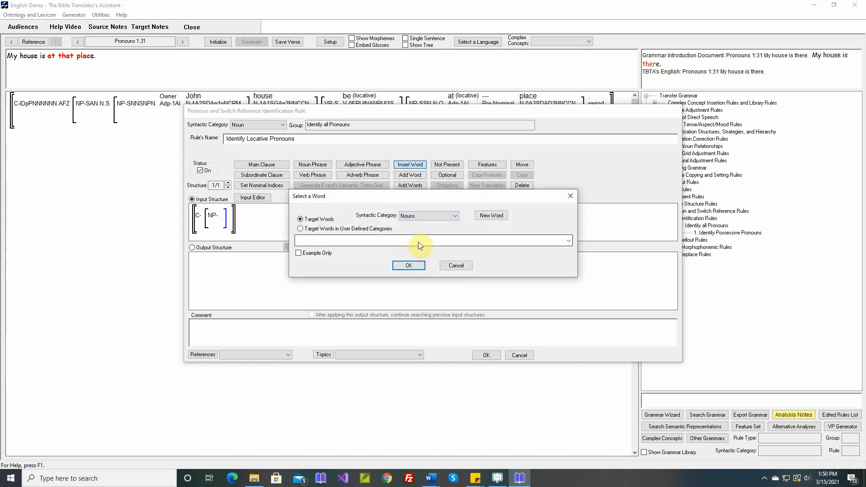
click(418, 242)
scroll(420, 245, down, 3)
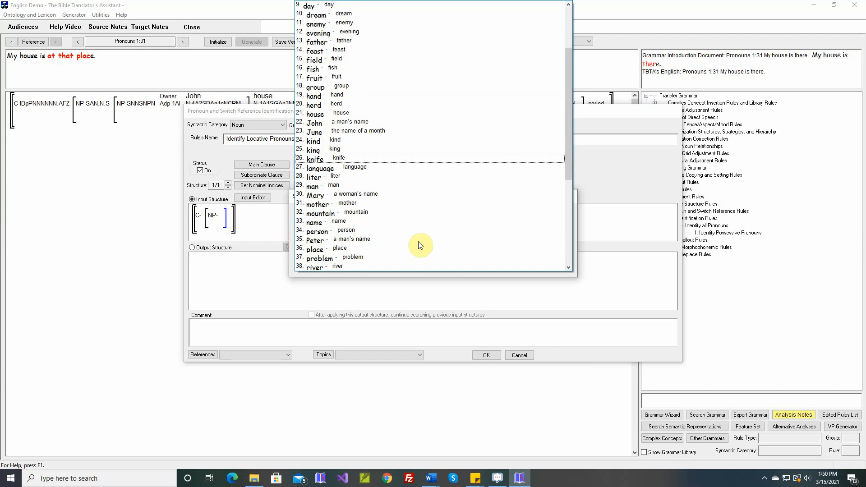
click(385, 247)
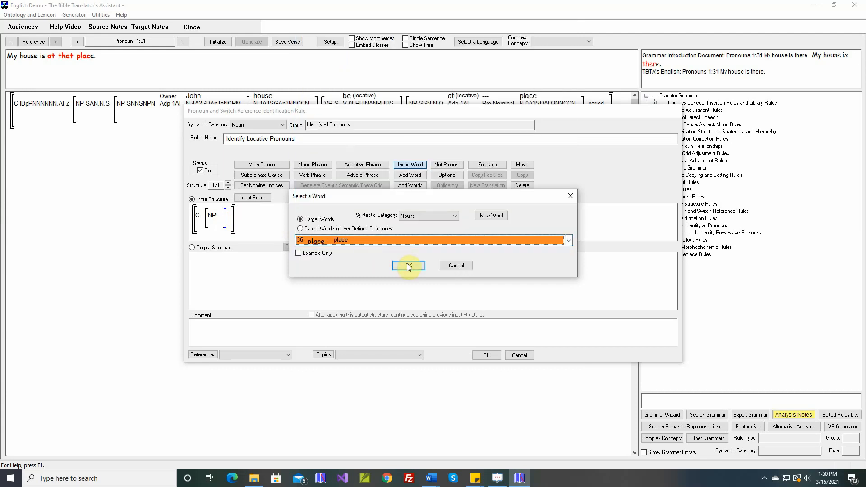
click(409, 266)
- Restrict the noun "place" in the input structure to the Proximity features Proximal and Distal
click(488, 165)
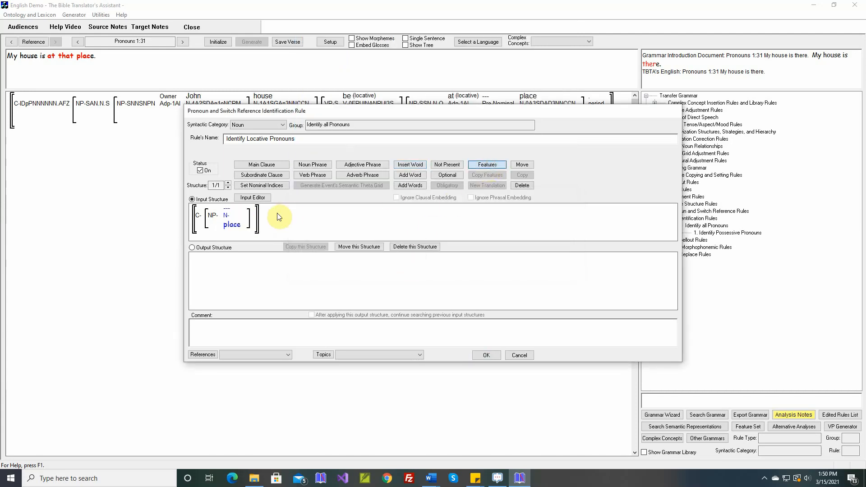
click(229, 215)
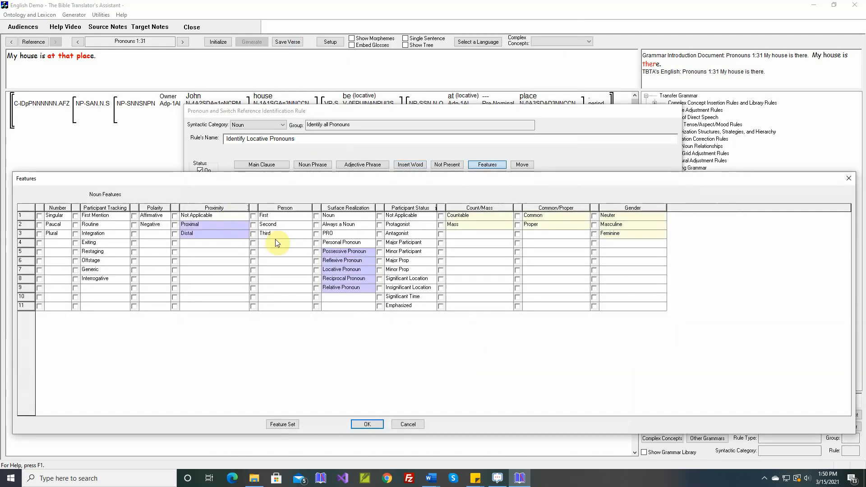
click(175, 225)
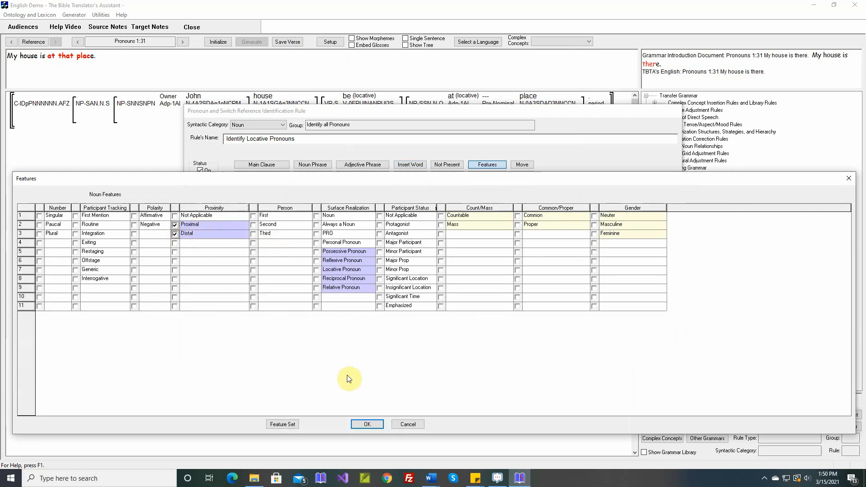
click(368, 425)
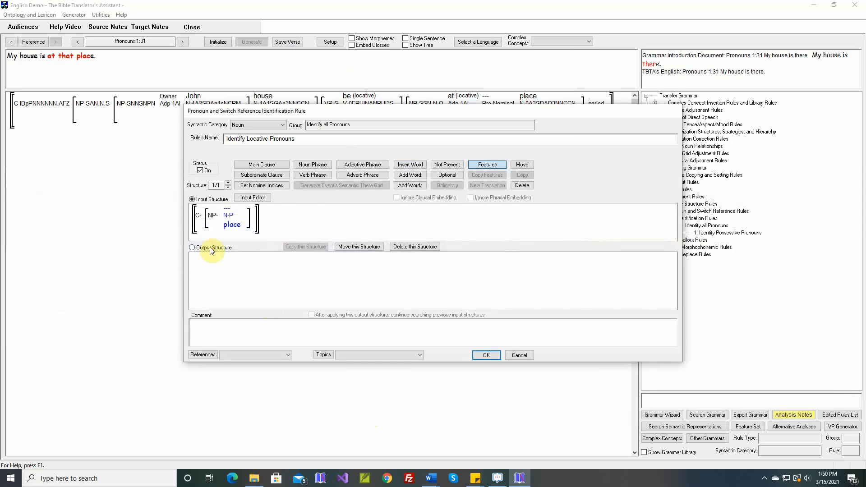
- Create the output structure and set the Surface Realization of the noun "place" to Locative Pronoun
click(193, 248)
click(487, 165)
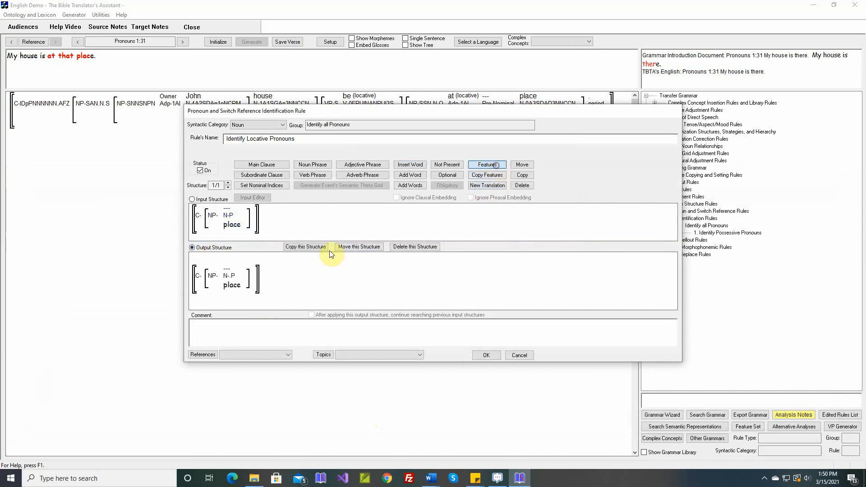
click(232, 277)
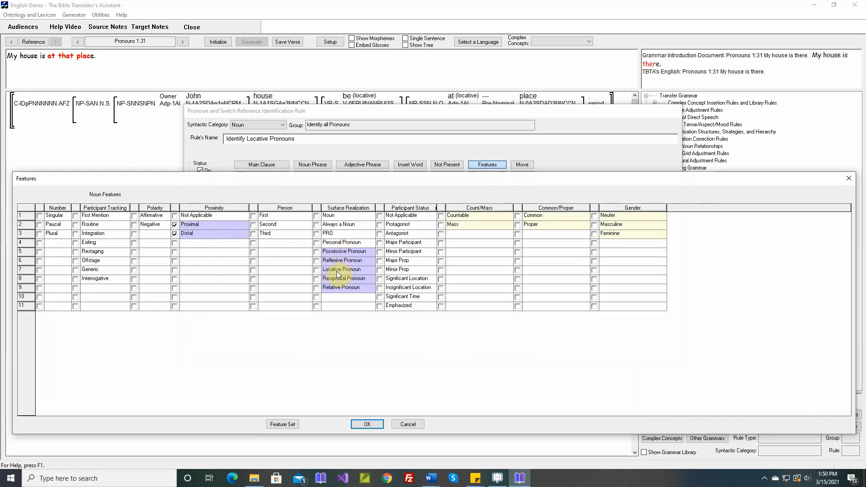
click(317, 270)
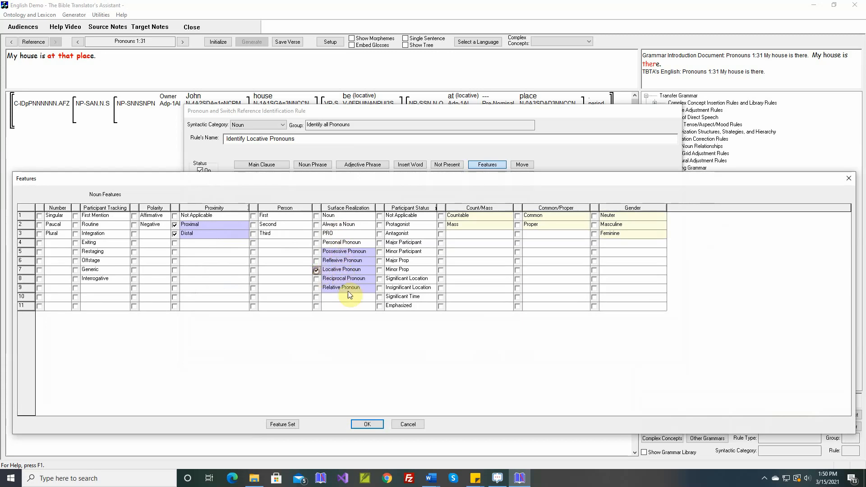
click(372, 424)
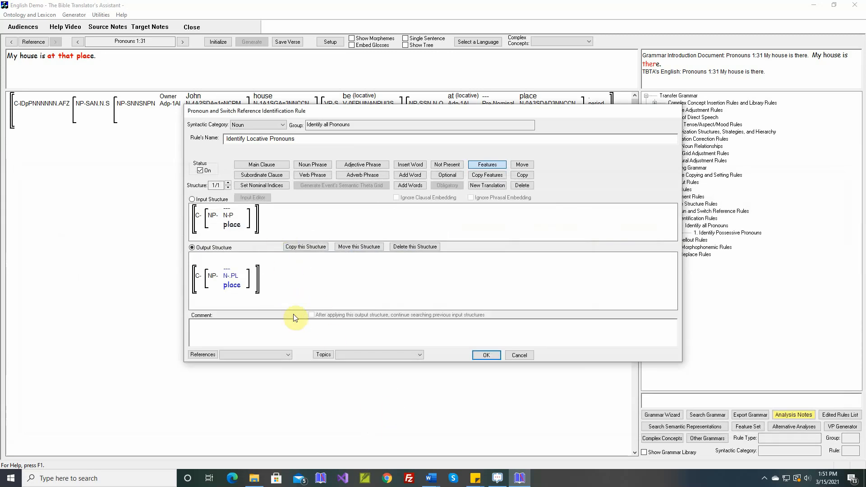
- Paste the Pronouns 1:31 "My house is there." reference into the rule's comment and save the rule
right_click(296, 325)
click(312, 332)
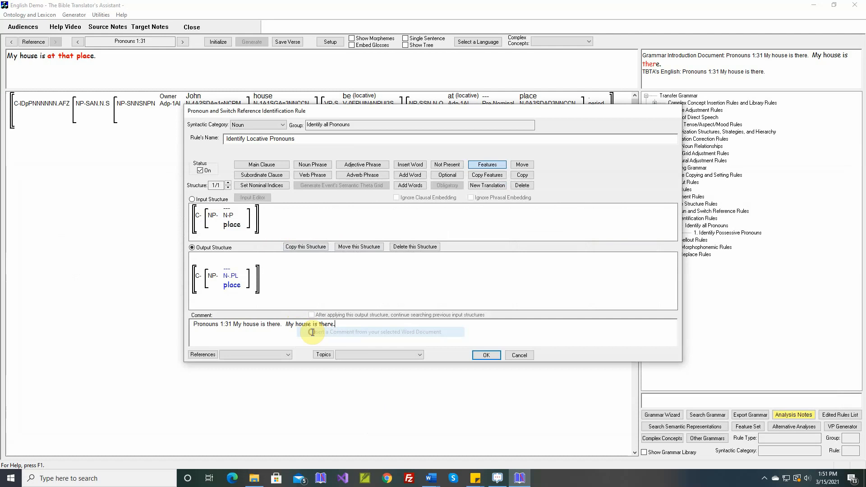
click(491, 354)
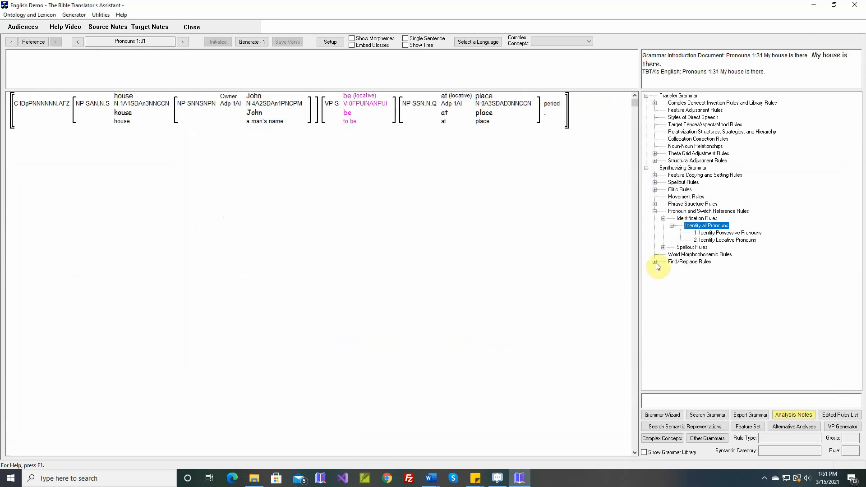
- Examine the Locative Pronouns layer of the Pronoun Table Rule in the noun spellout rules and leave it without changes
click(663, 247)
click(672, 254)
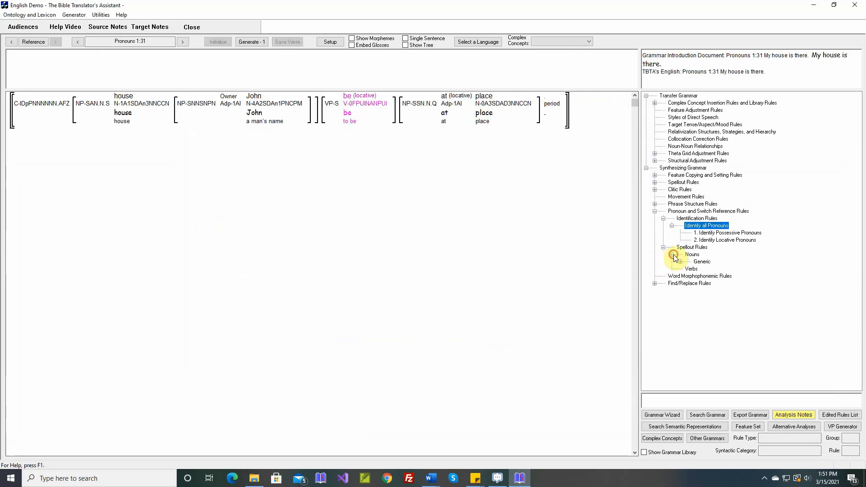
click(681, 261)
click(709, 269)
double_click(708, 270)
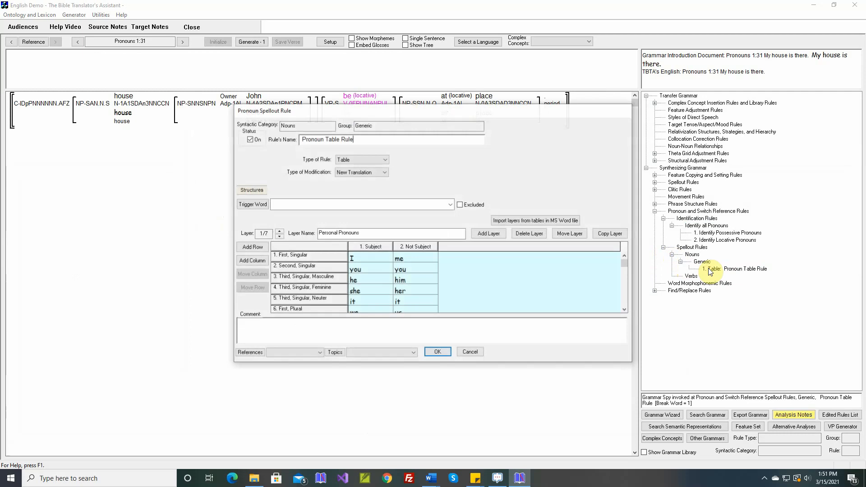
click(280, 232)
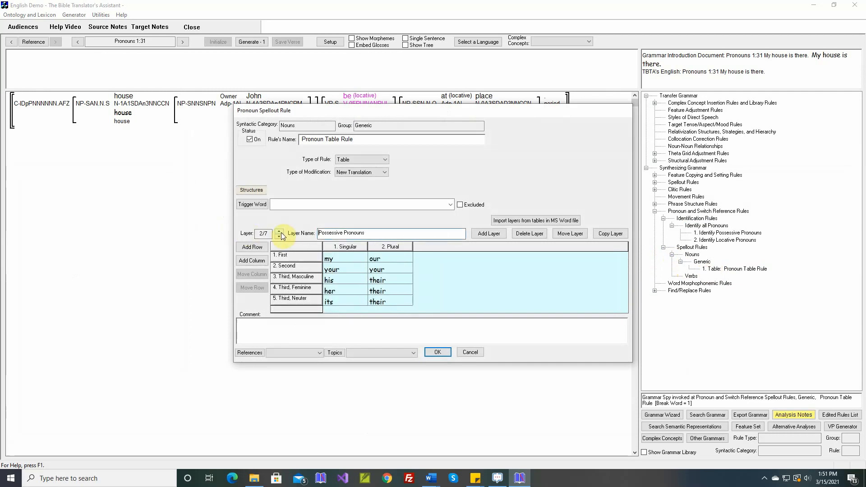
click(280, 232)
click(280, 233)
mouse_move(292, 248)
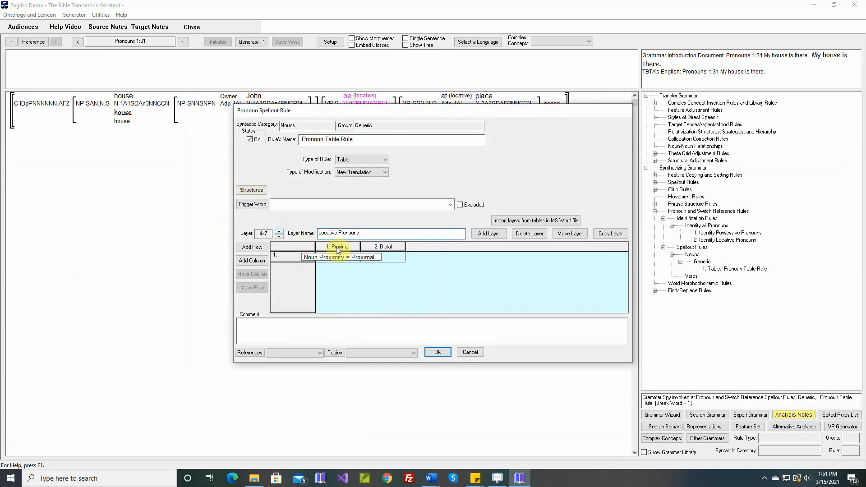
click(472, 350)
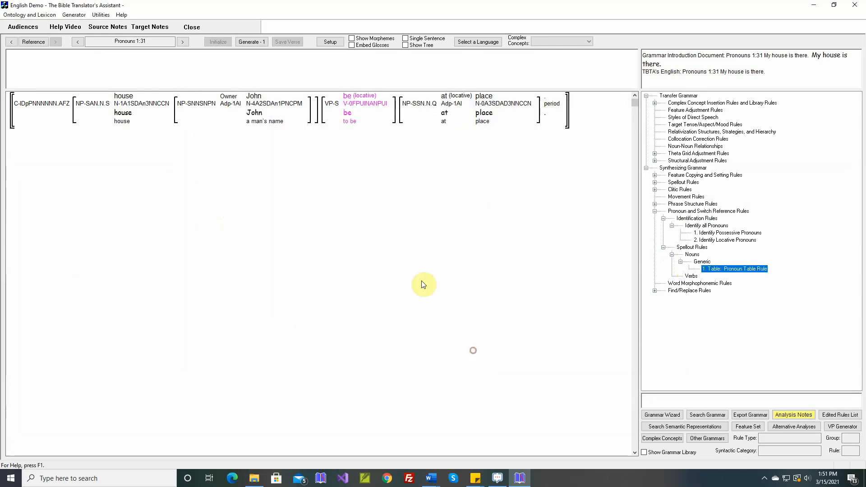
- Generate verse Pronouns 1:31 again and check which rules inserted and positioned "at" and "that"
click(251, 42)
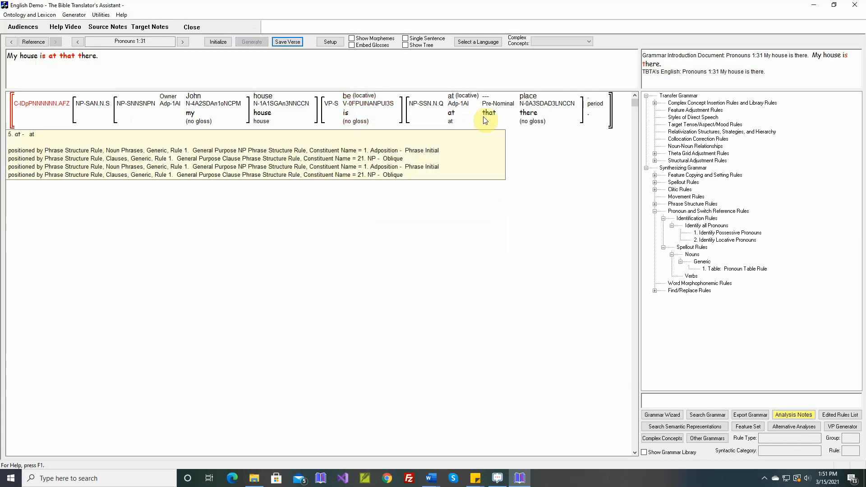
mouse_move(533, 120)
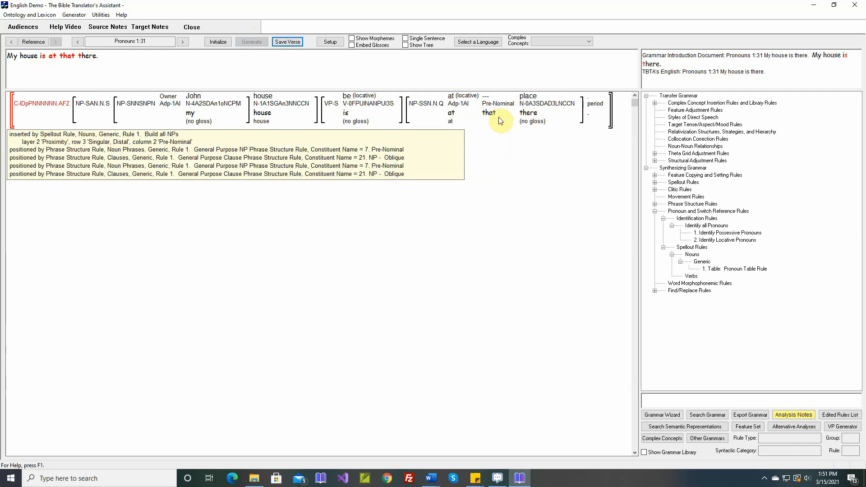
mouse_move(454, 120)
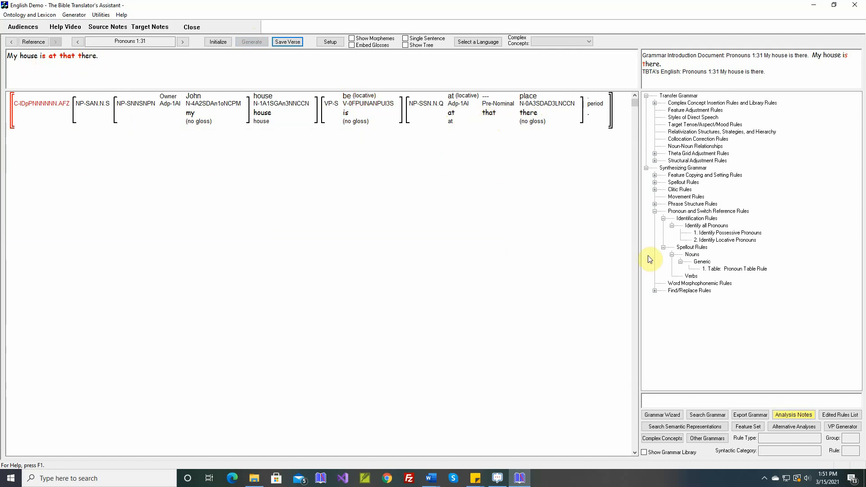
- Reopen the Identify Locative Pronouns rule and insert an unspecified adposition before the noun "place" in both structures
double_click(722, 239)
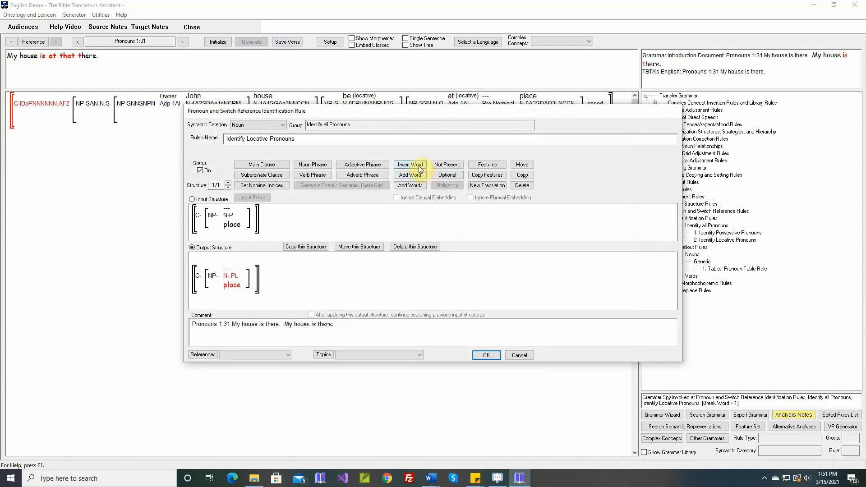
click(419, 166)
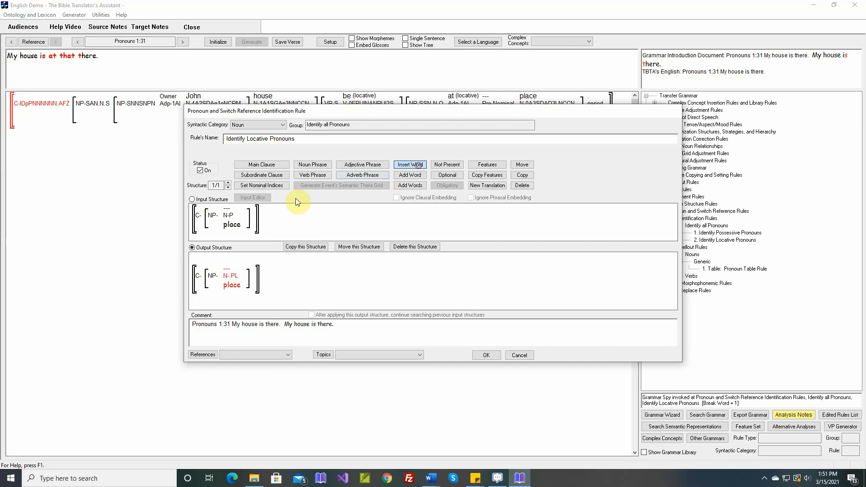
click(220, 220)
click(427, 215)
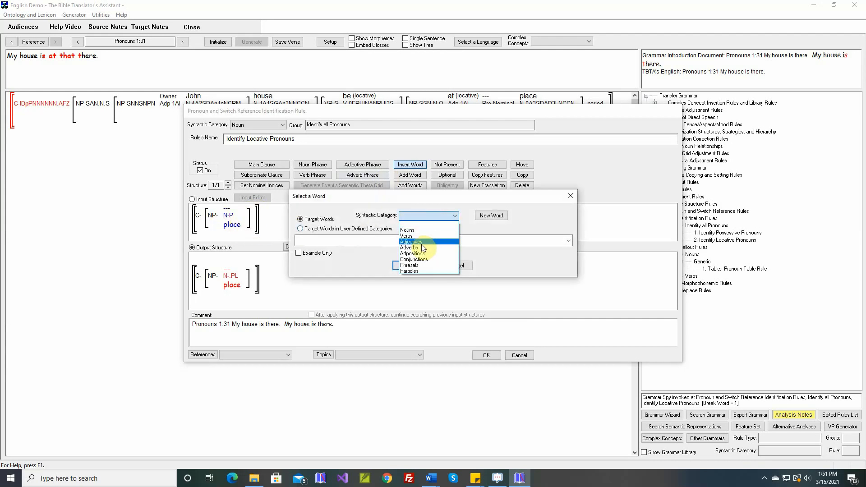
click(412, 254)
click(409, 267)
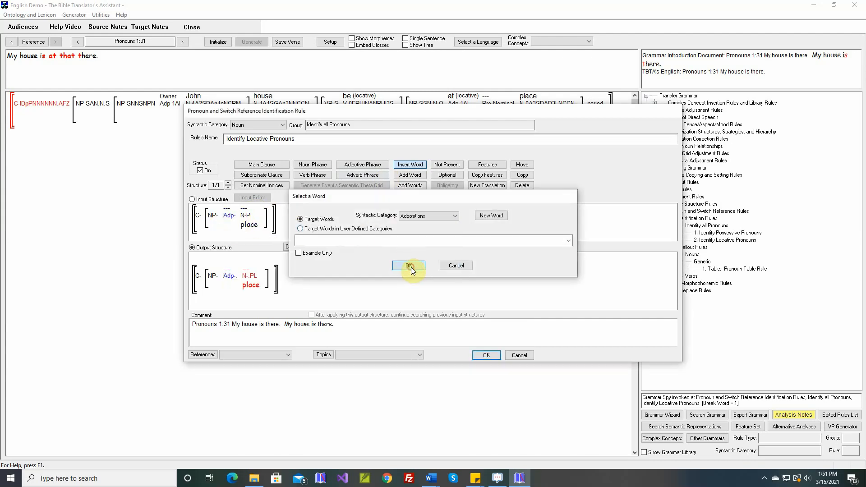
click(238, 218)
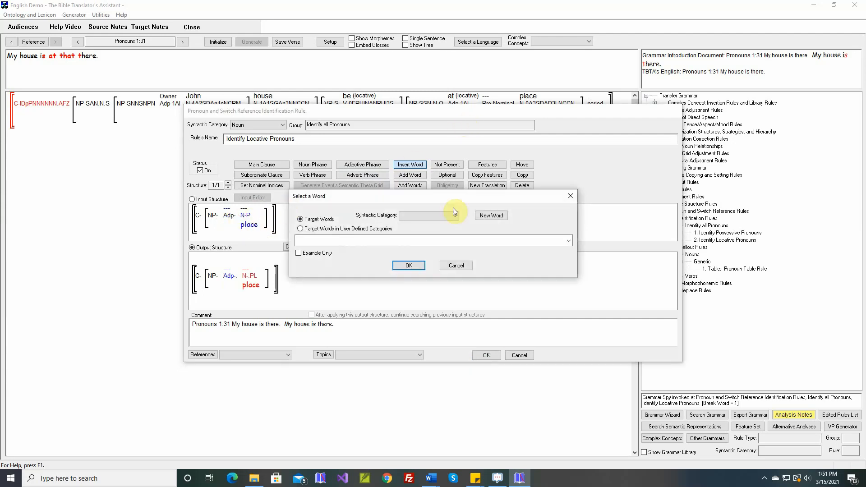
click(456, 266)
drag(471, 115, 476, 167)
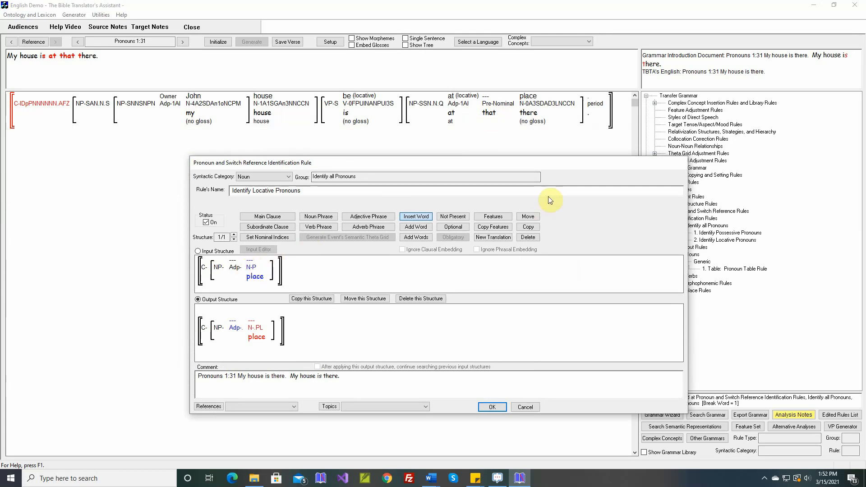
drag(565, 161, 524, 161)
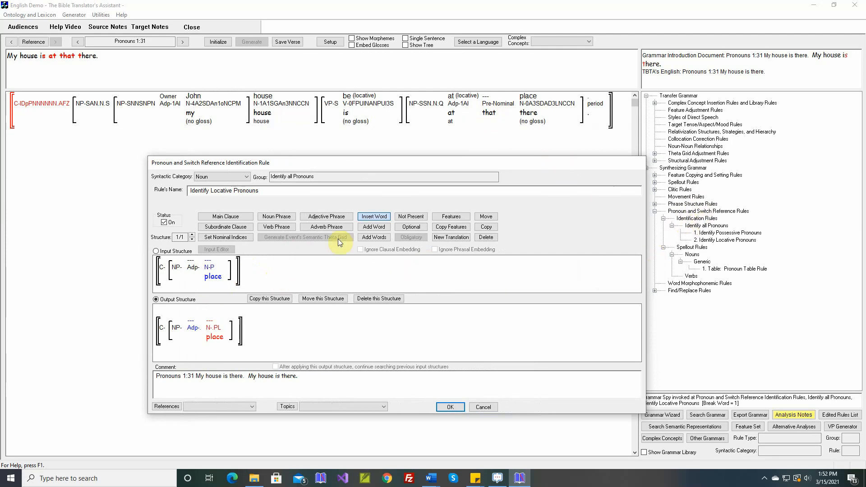
- Insert an unspecified Pre-Nominal word between the adposition and the noun "place" in the rule's structures
click(202, 271)
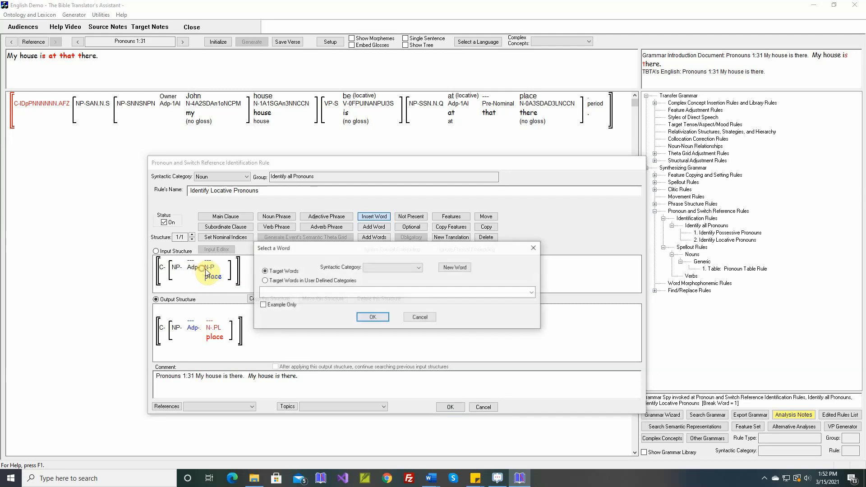
click(313, 280)
click(470, 267)
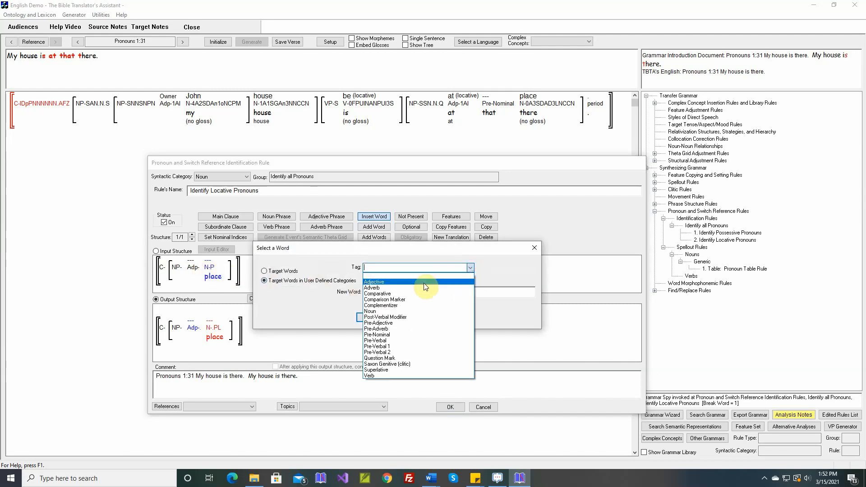
click(394, 335)
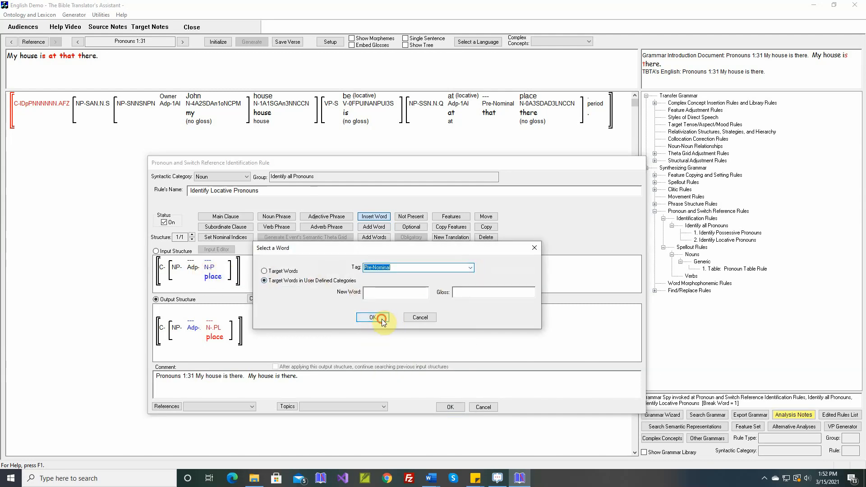
click(382, 318)
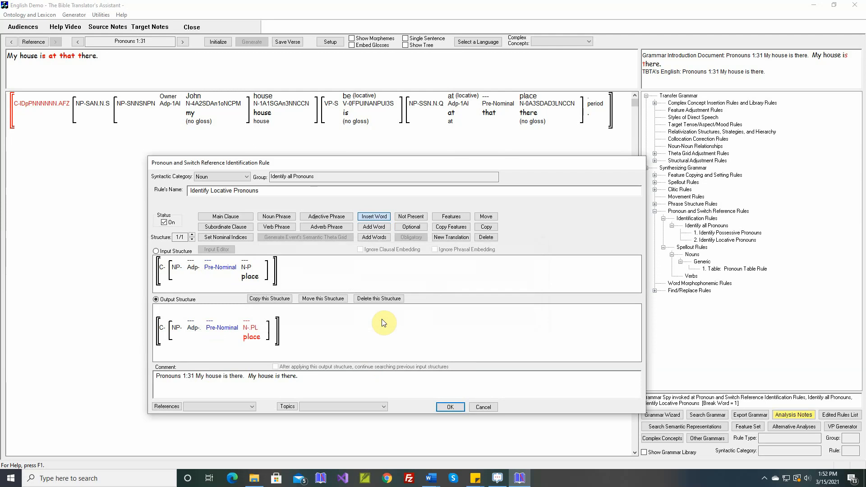
- Mark the adposition and the Pre-Nominal word as optional in the Identify Locative Pronouns rule
click(419, 227)
click(193, 269)
drag(193, 269, 213, 272)
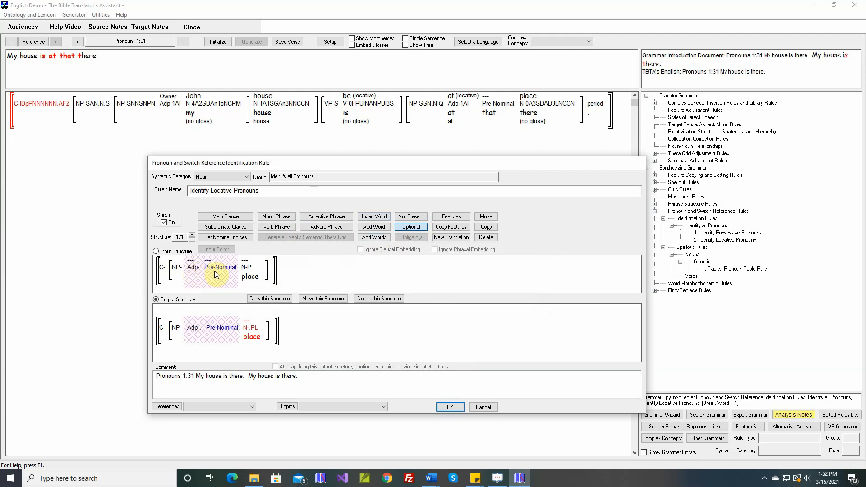
- Mark the adposition and the Pre-Nominal word for deletion in the output structure and save the rule
click(486, 237)
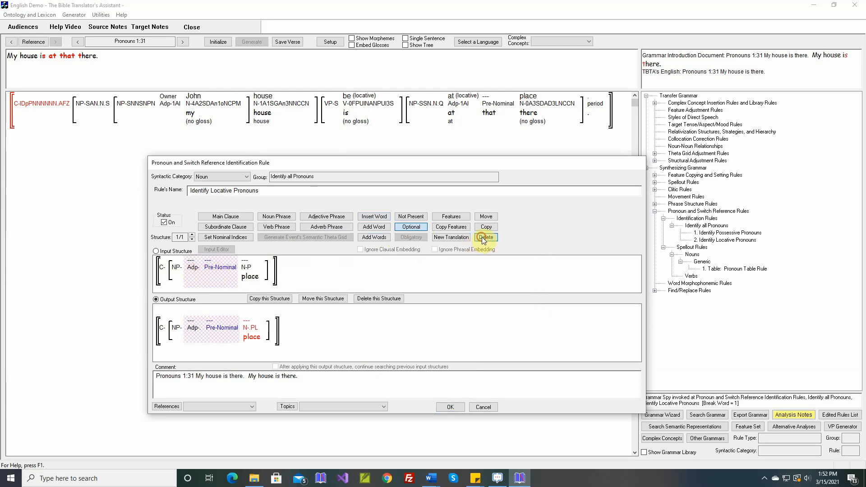
click(192, 340)
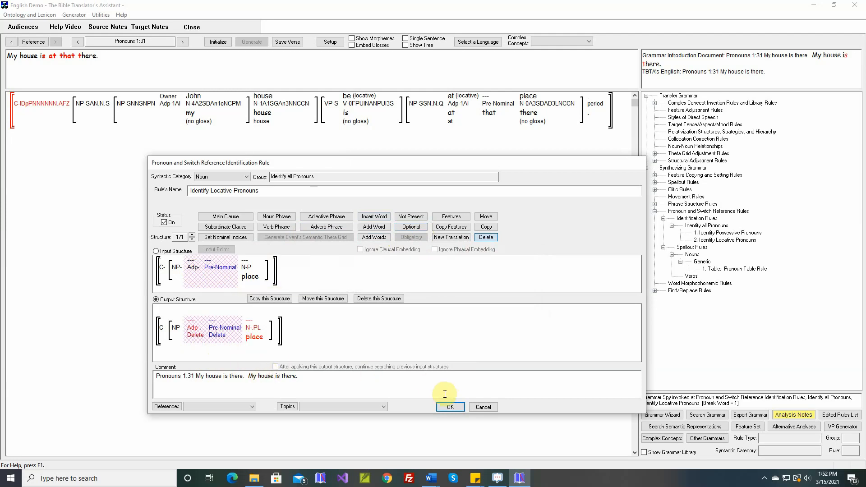
click(451, 407)
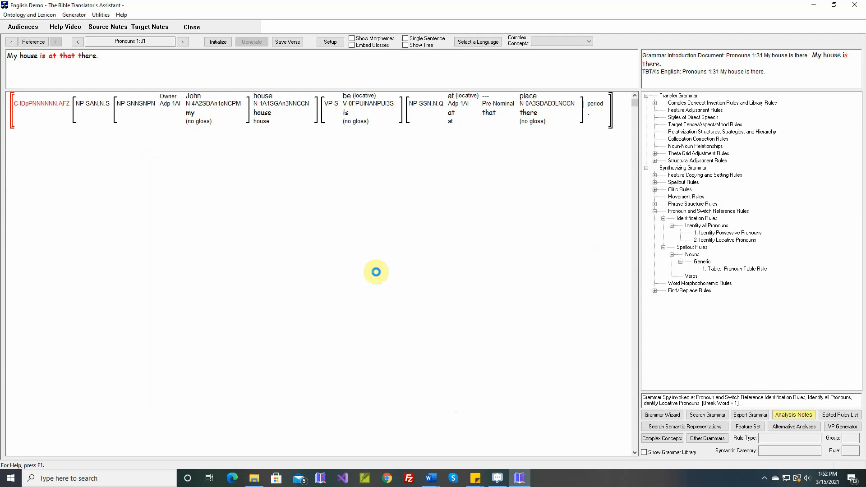
- Generate and save verse Pronouns 1:31, and open the saved text of Pronouns 1:1 to 1:37
click(251, 42)
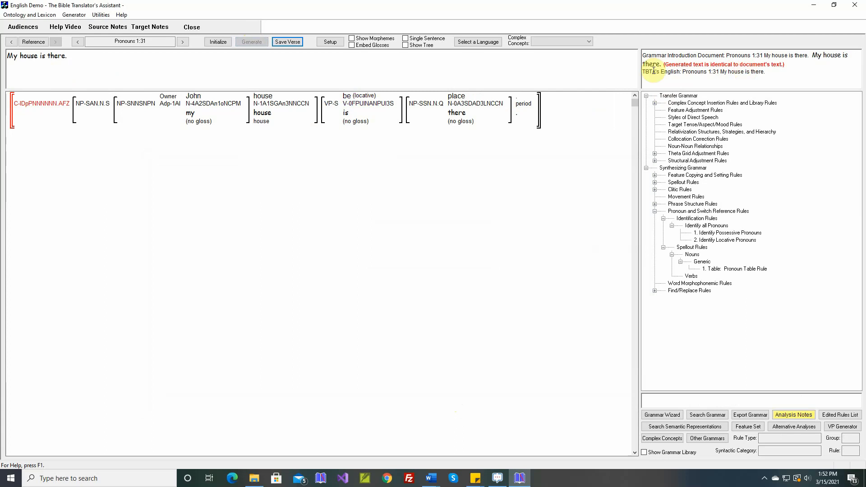
click(74, 15)
click(95, 45)
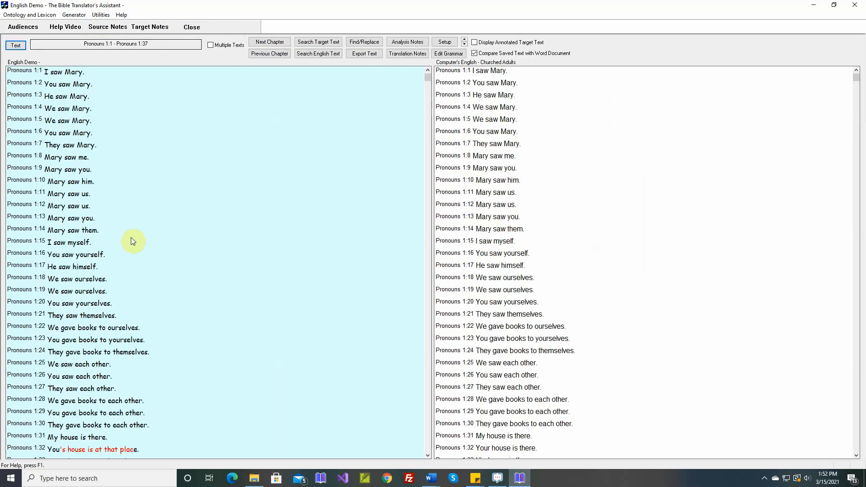
- Regenerate verse Pronouns 1:32 as "Your house is there." and save it
scroll(131, 238, down, 4)
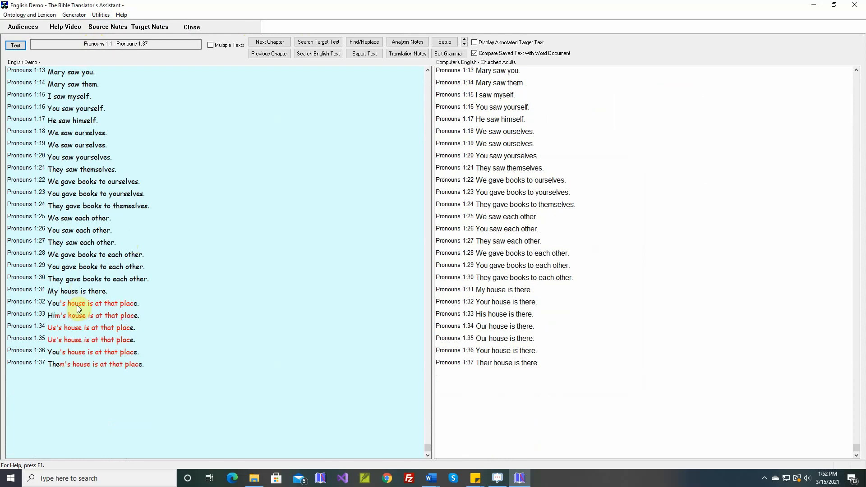
click(74, 308)
right_click(78, 305)
click(99, 323)
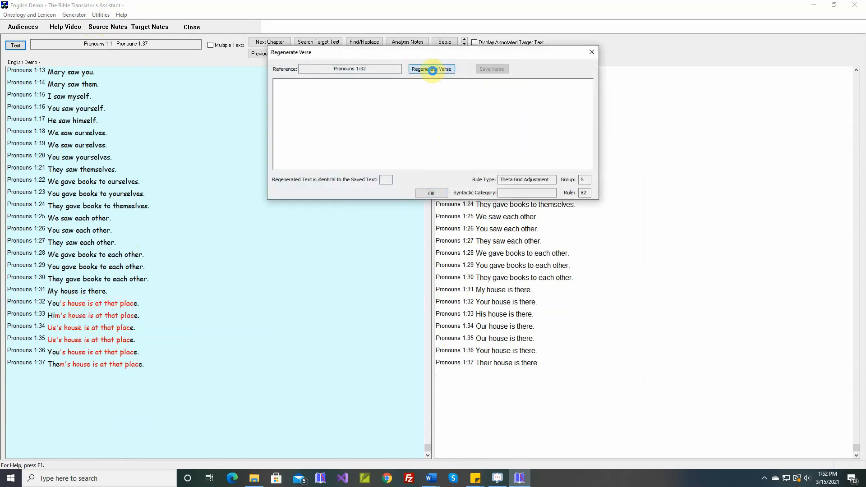
click(431, 70)
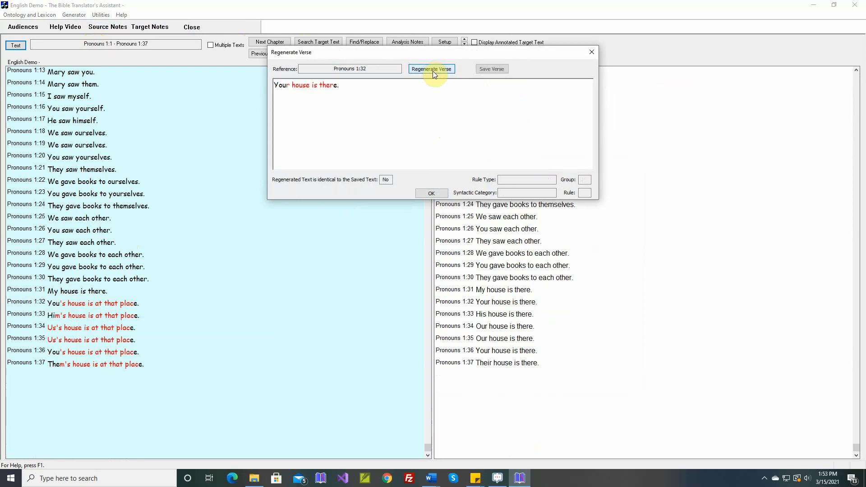
click(492, 70)
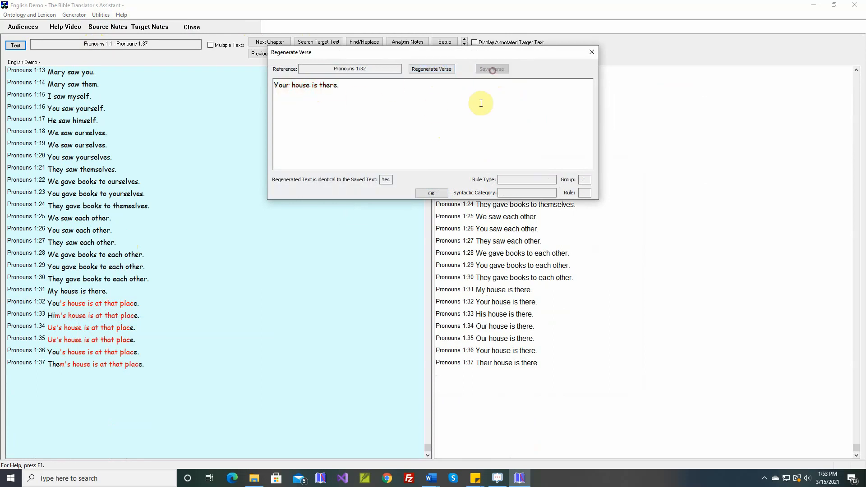
click(444, 192)
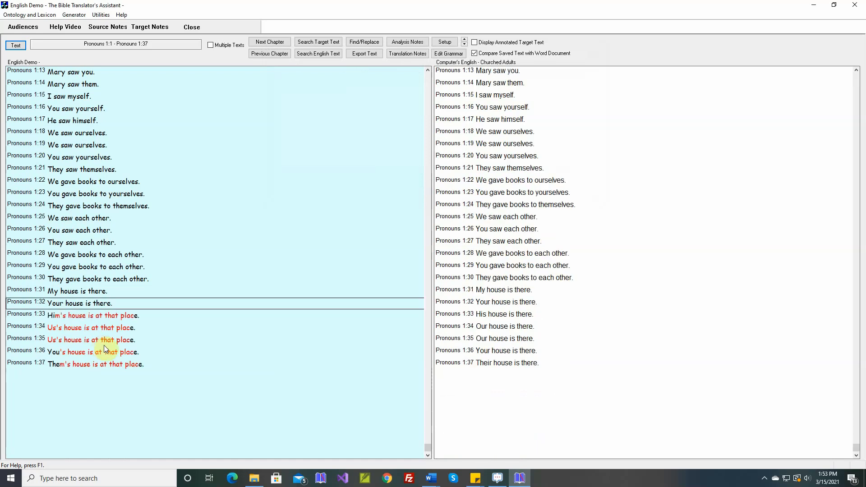
- Regenerate verse Pronouns 1:33 as "His house is there." and save it
right_click(103, 316)
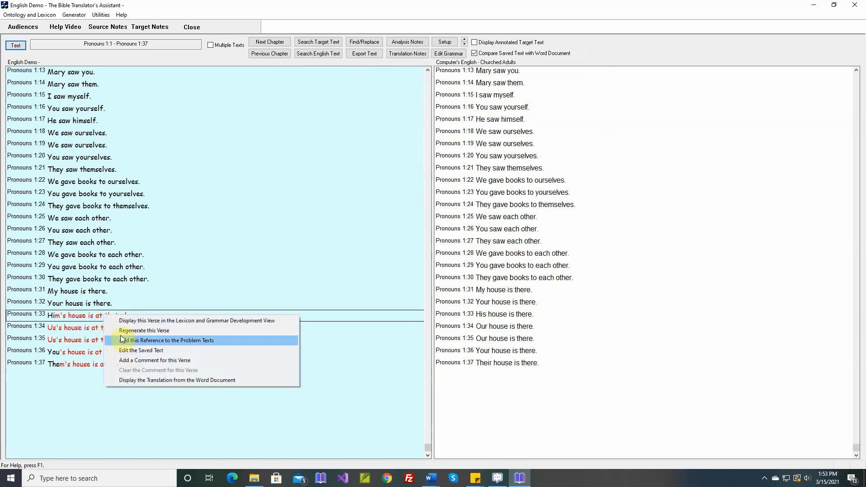
click(121, 331)
click(431, 69)
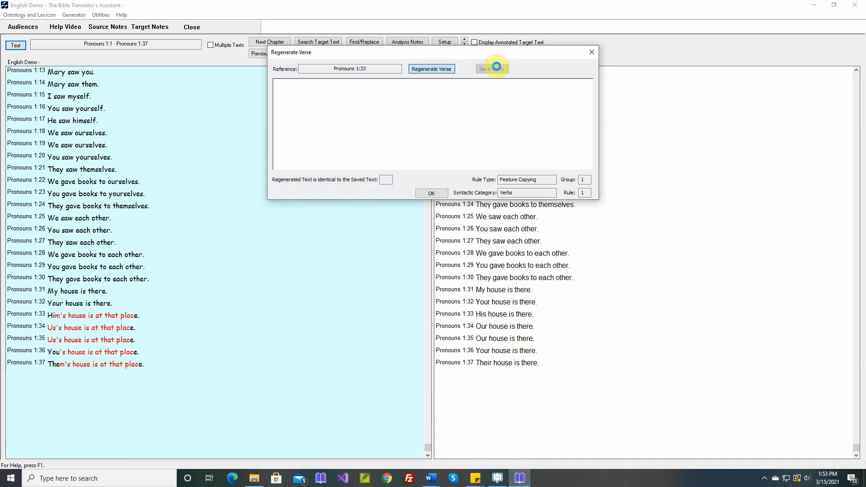
click(497, 70)
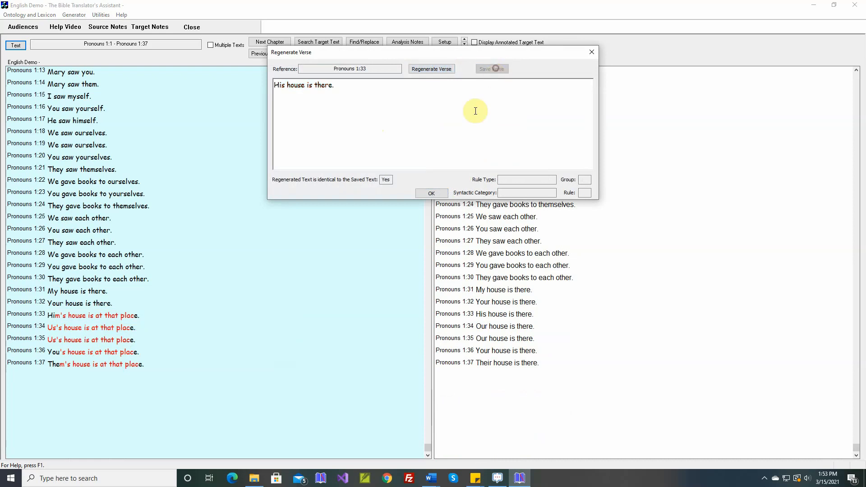
click(431, 193)
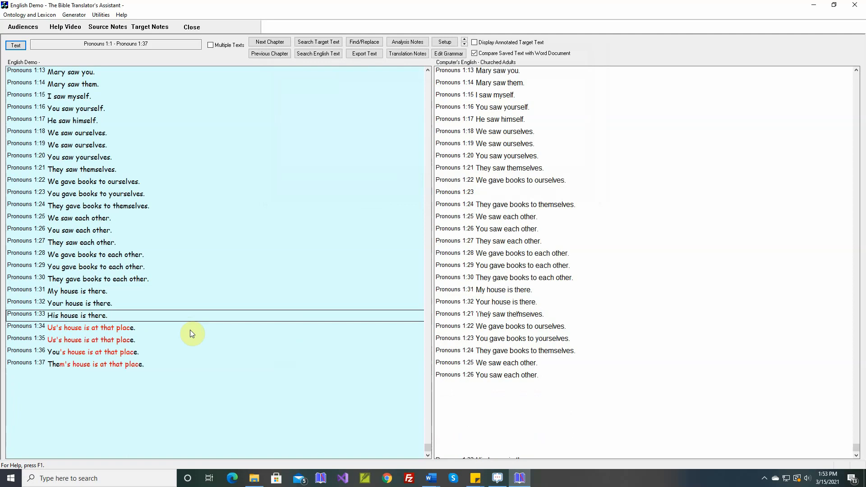
- Regenerate verse Pronouns 1:34 as "Our house is there." and save it
right_click(104, 330)
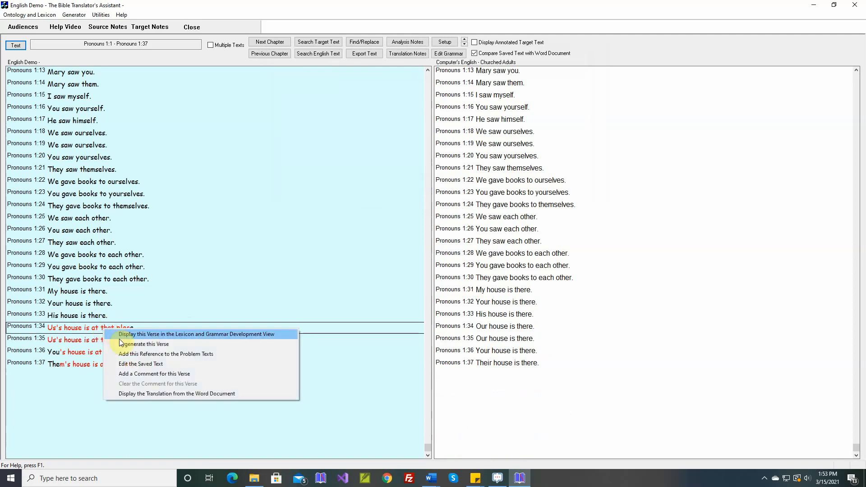
click(135, 344)
click(445, 70)
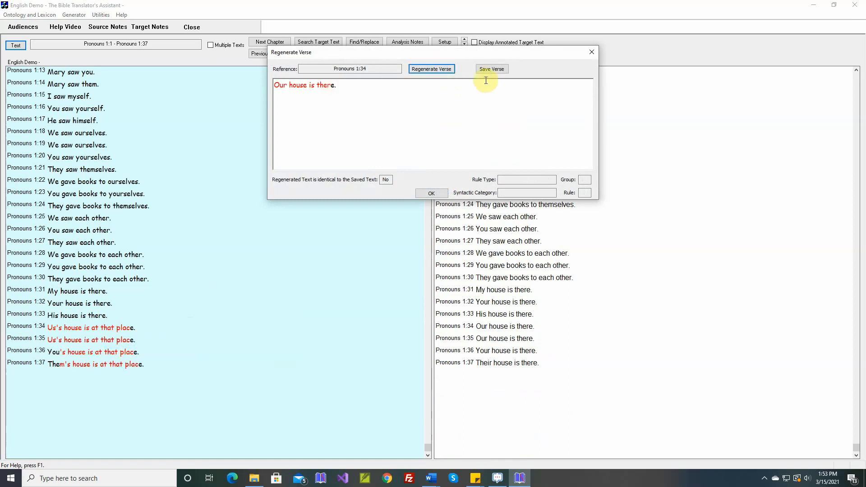
click(491, 70)
click(431, 193)
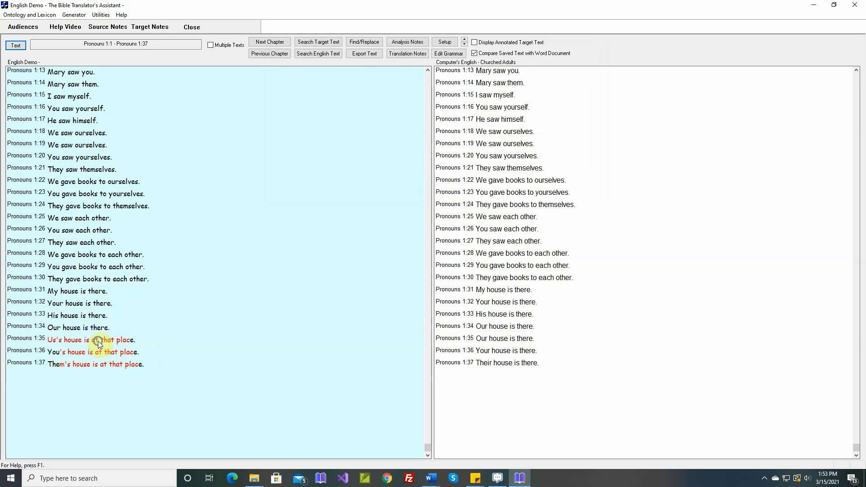
- Regenerate verse Pronouns 1:35 as "Our house is there." and save it
right_click(101, 344)
click(122, 355)
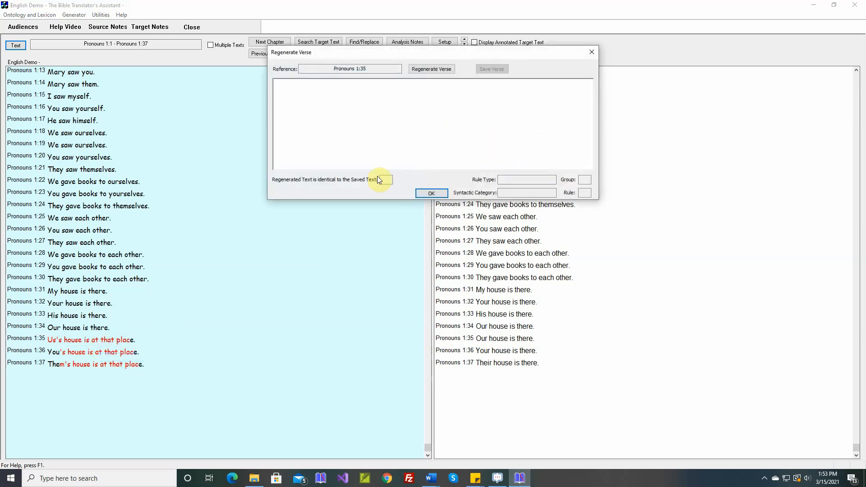
click(435, 71)
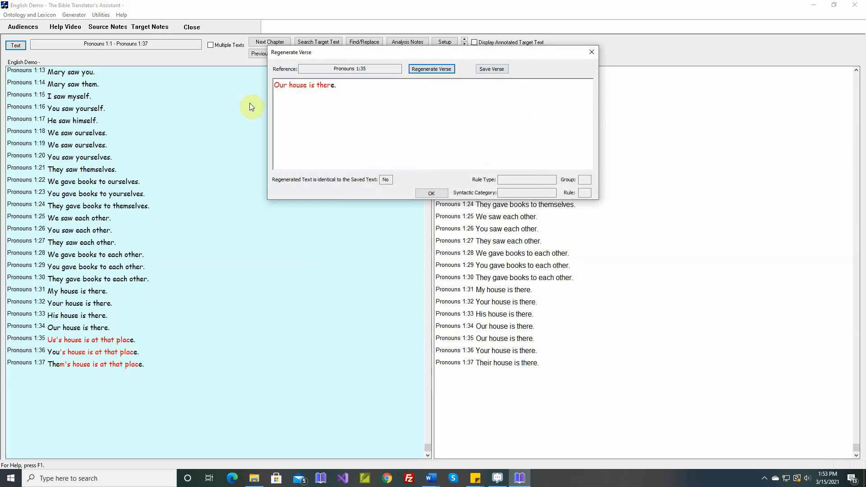
click(490, 70)
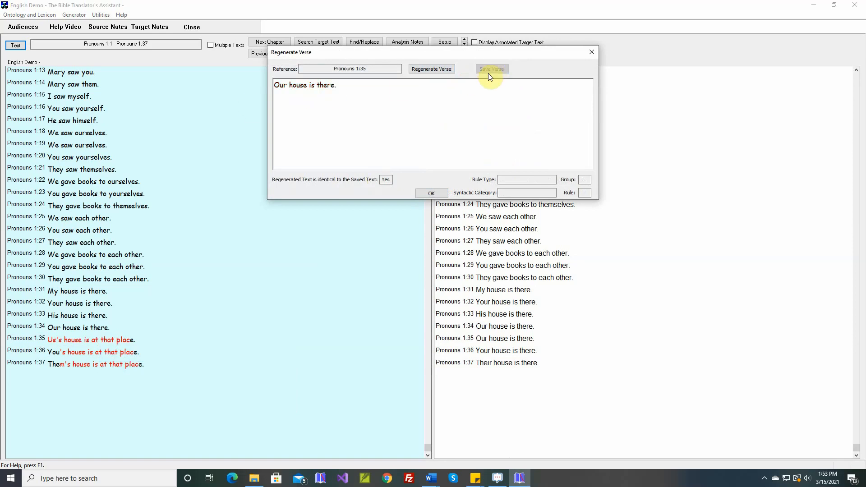
click(431, 192)
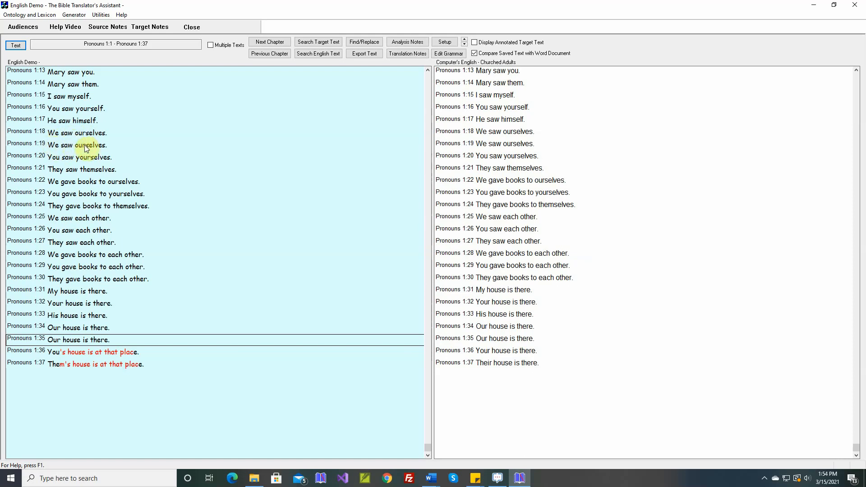
- Regenerate verse Pronouns 1:36 as "Your house is there." and save it
click(85, 352)
right_click(84, 351)
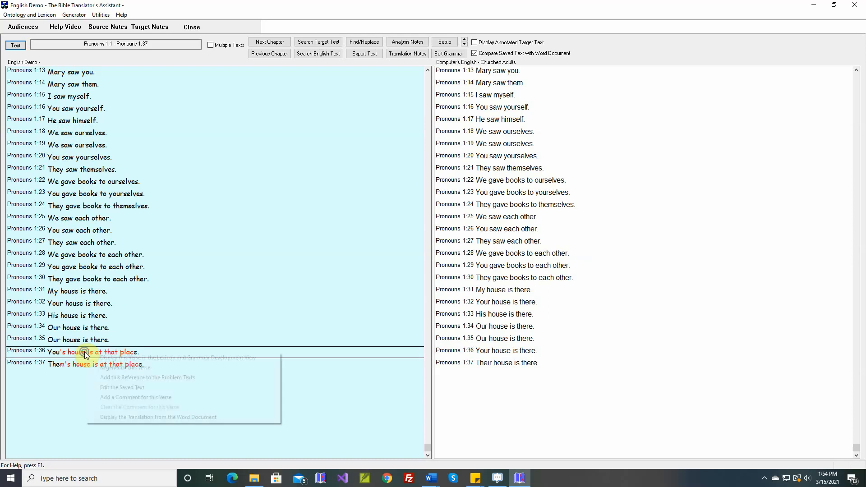
click(99, 366)
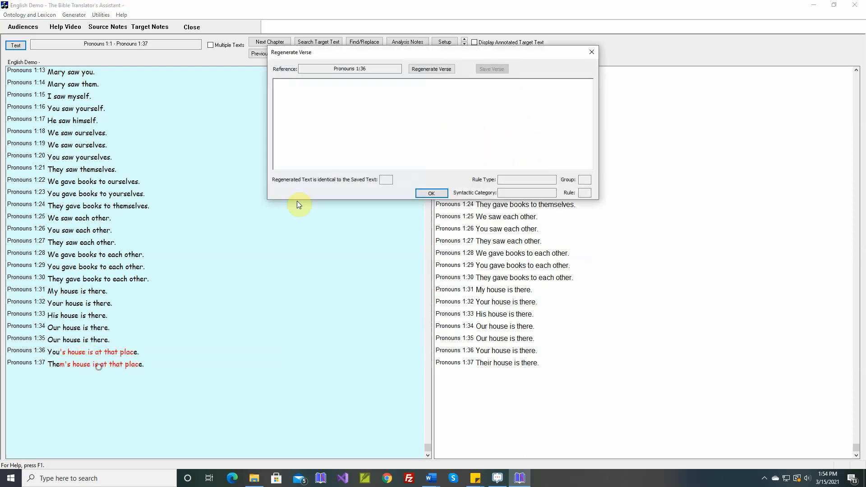
click(434, 71)
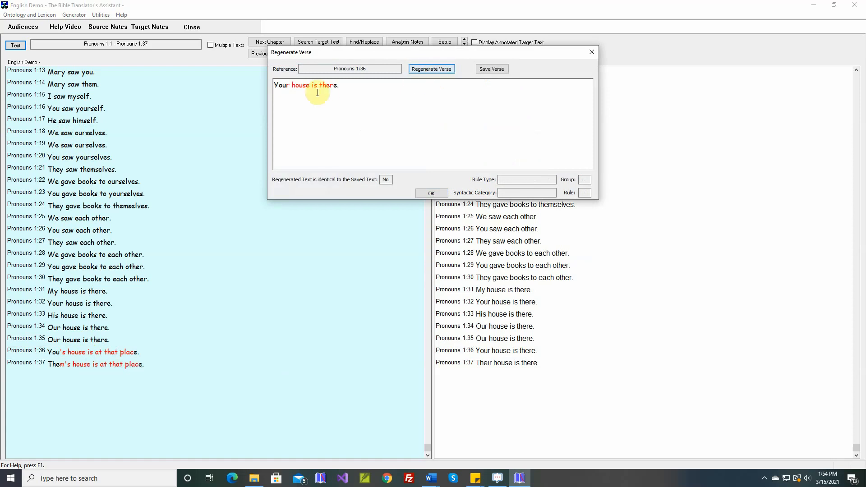
click(491, 70)
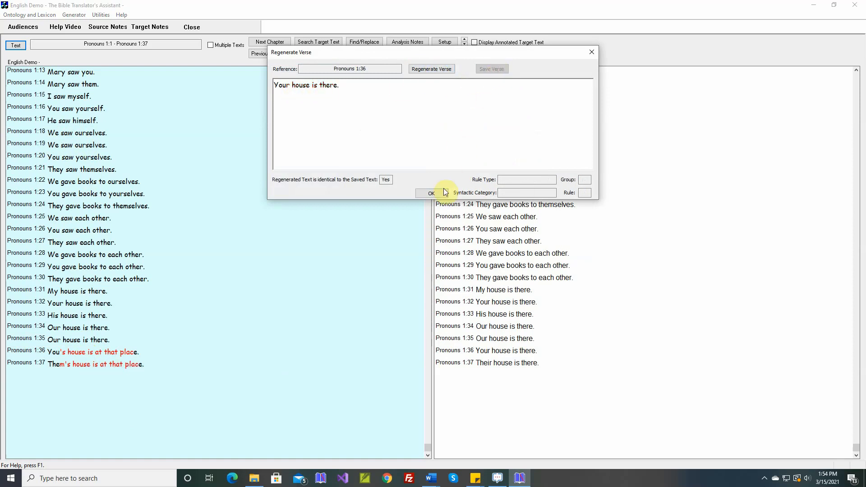
click(432, 193)
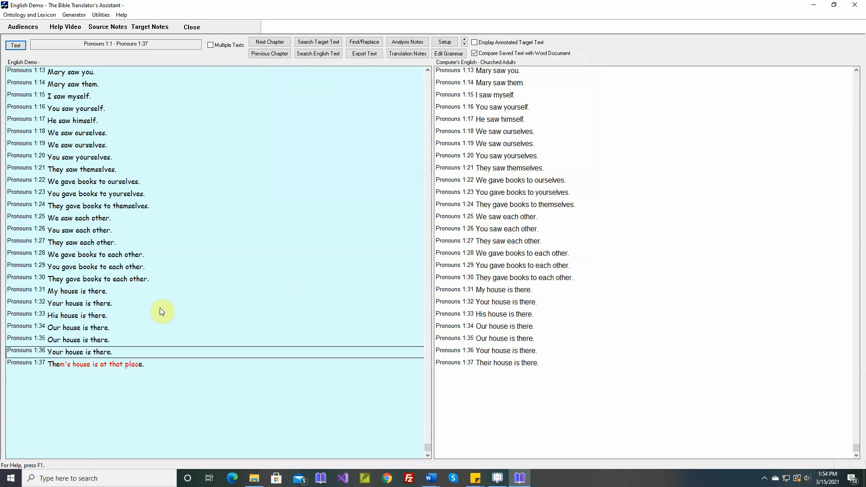
- Regenerate verse Pronouns 1:37 as "Their house is there." and save it
click(116, 363)
right_click(113, 365)
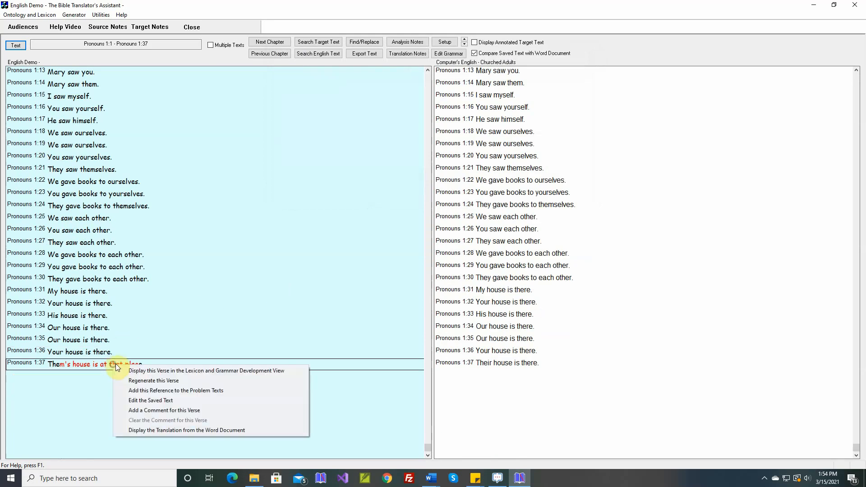
click(131, 381)
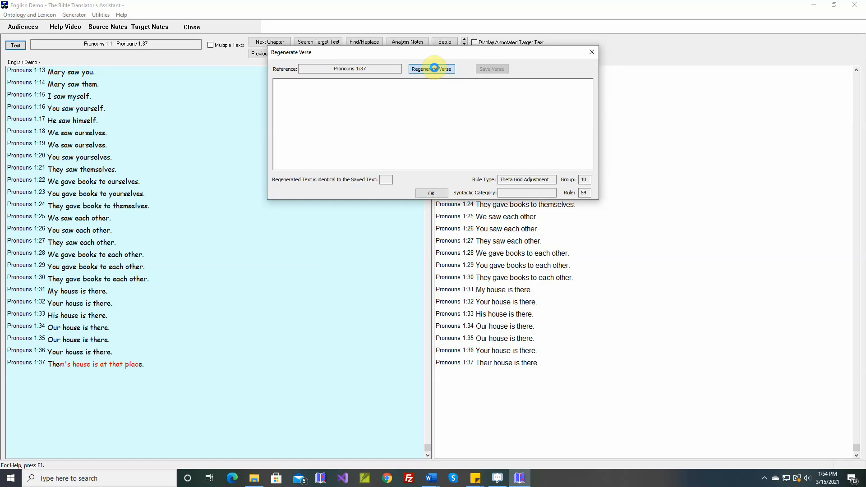
click(433, 68)
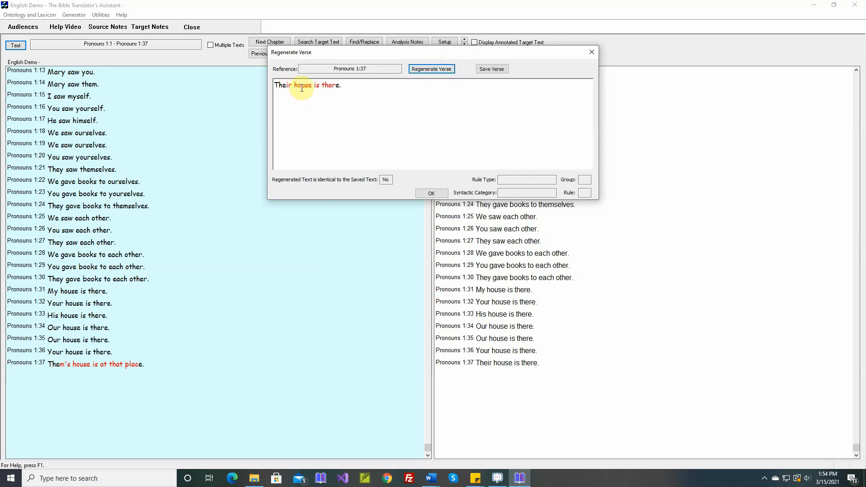
click(493, 69)
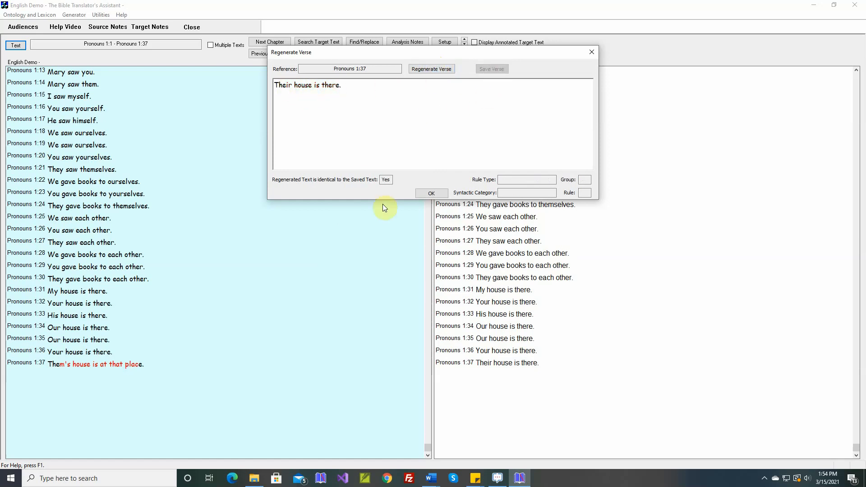
- Close the verse regeneration, open text generation and set its output to compare new text with saved text
click(432, 193)
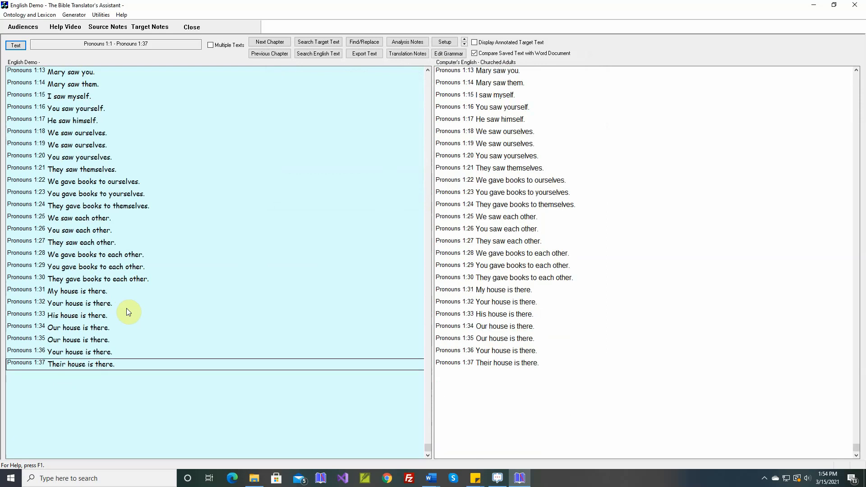
click(74, 15)
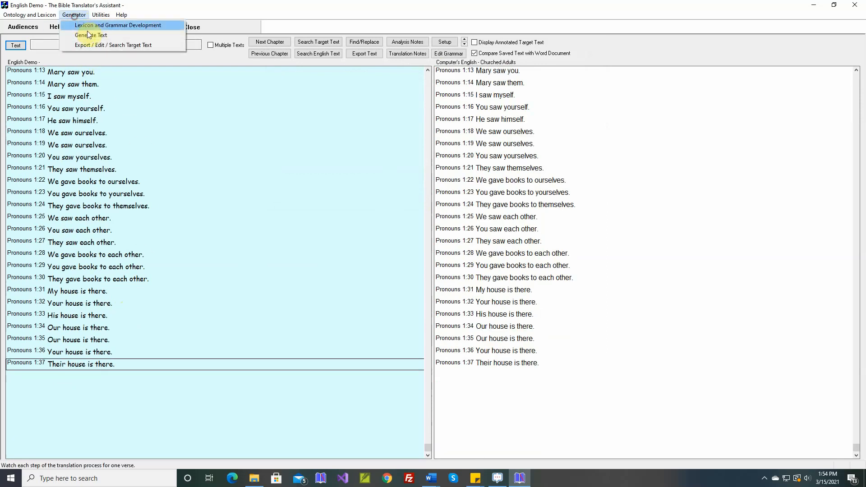
click(89, 34)
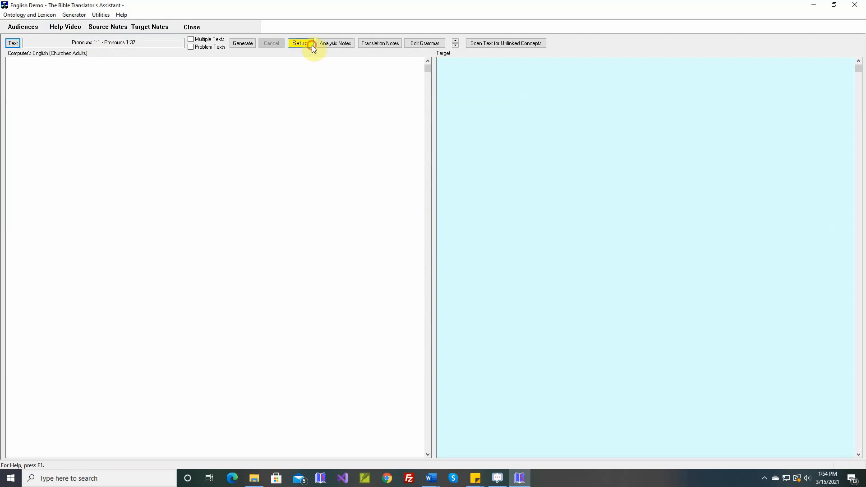
click(312, 45)
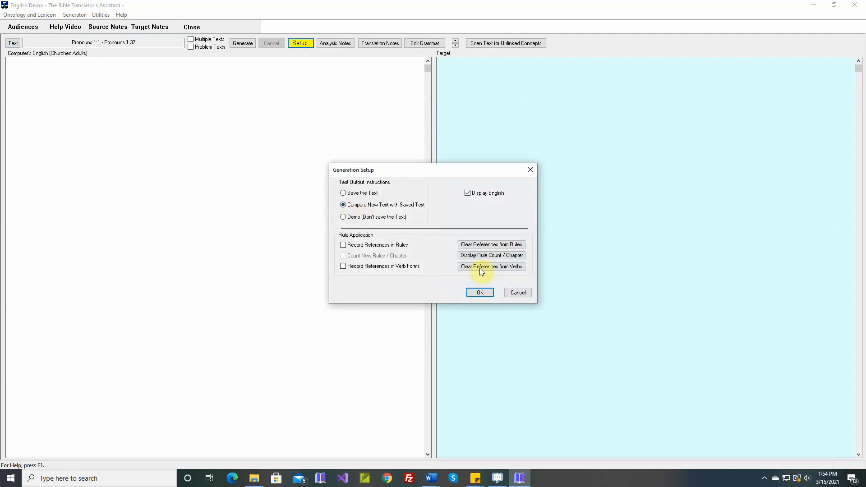
click(481, 292)
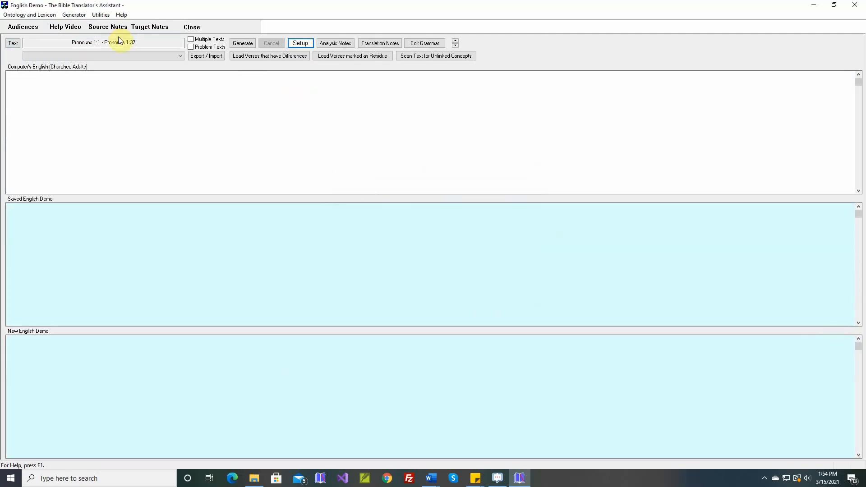
- Set the text range for generation to run from Nouns 1:1 through Pronouns 1:37
click(14, 42)
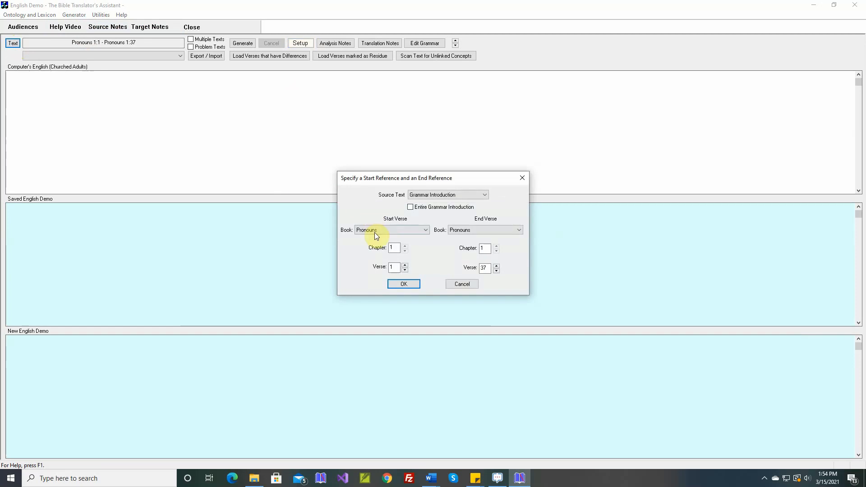
click(374, 231)
click(378, 238)
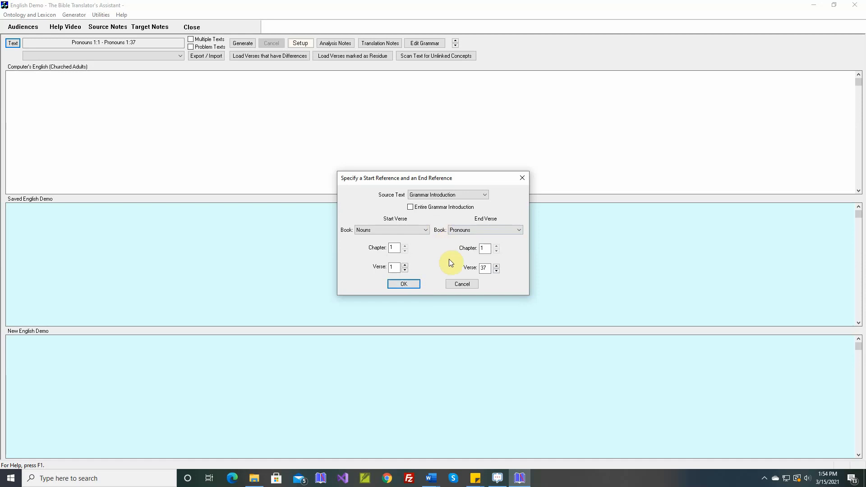
click(404, 284)
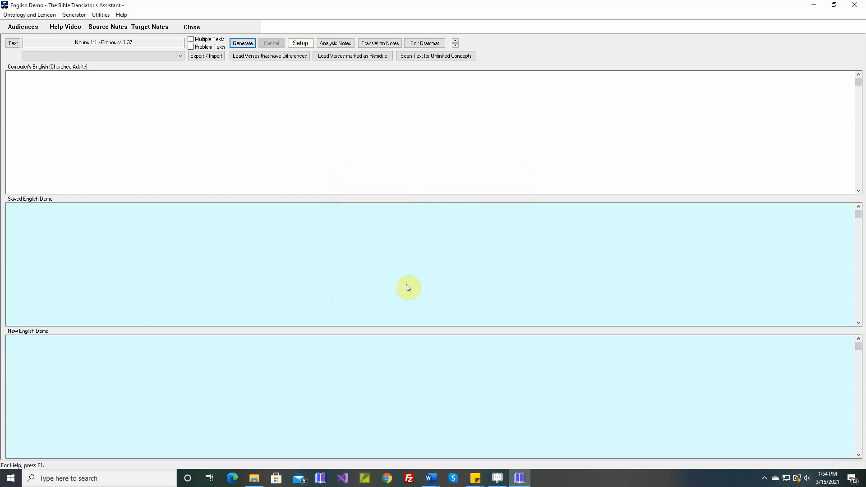